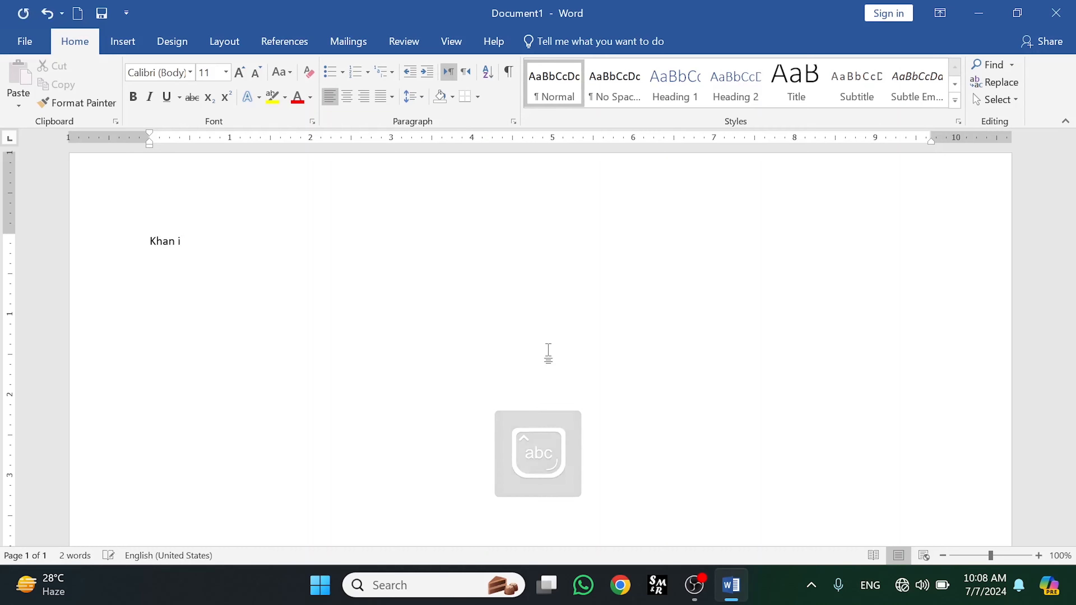
# Step: Replace the page's text with three paragraphs of generated sample text and break the first paragraph after "powerful"
pyautogui.press('BackSpace')
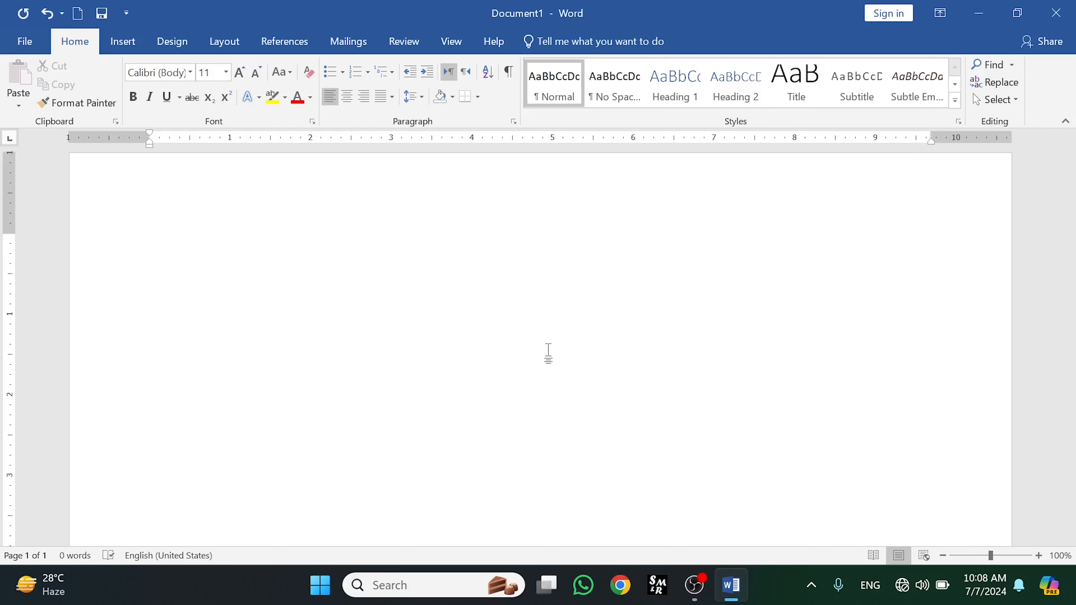
pyautogui.write('r')
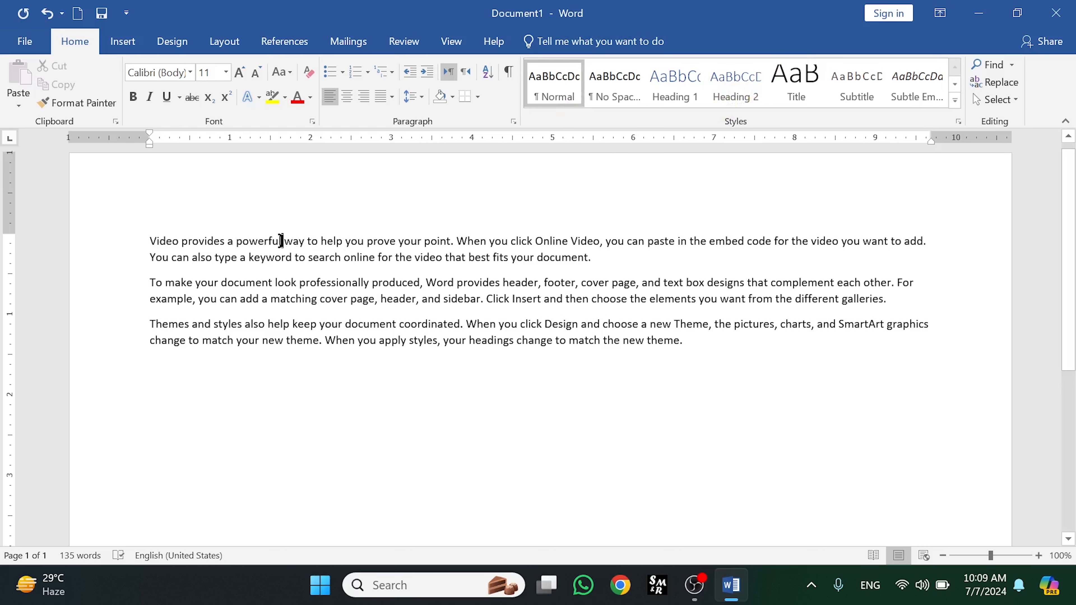
pyautogui.click(281, 241)
pyautogui.press('Return')
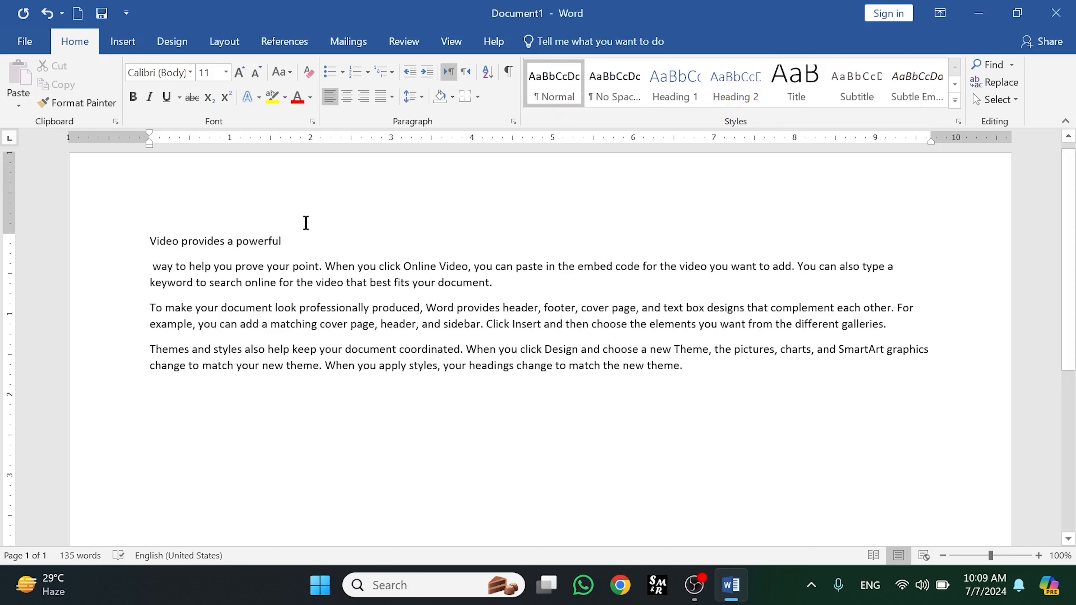
# Step: Try the No Spacing and Heading 1 to Heading 4 styles on the line "Video provides a powerful", settling on the Title style
pyautogui.moveTo(288, 241); pyautogui.dragTo(159, 240)
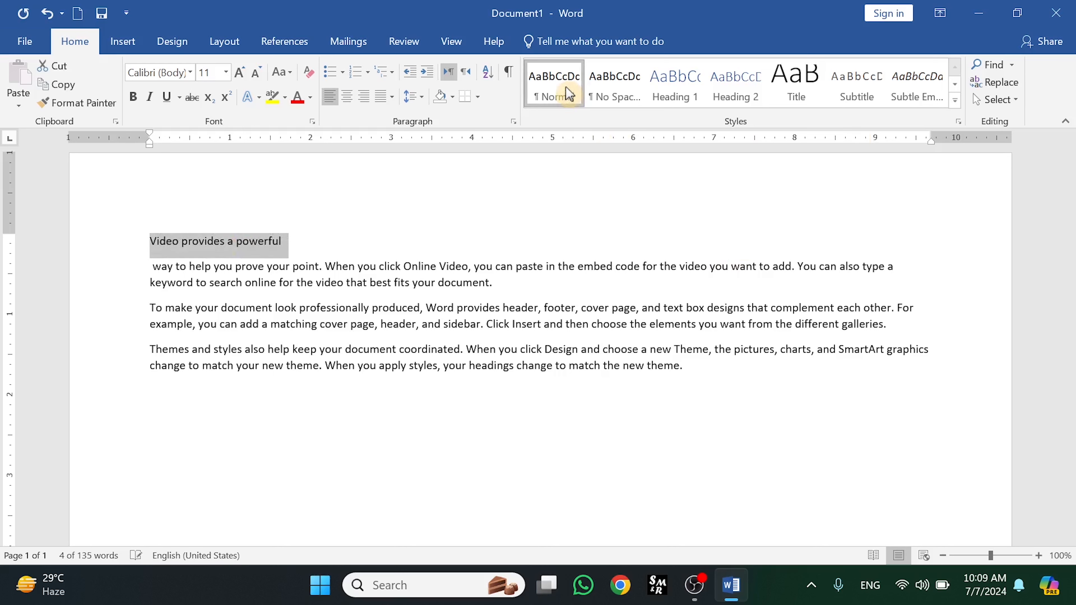
pyautogui.click(606, 83)
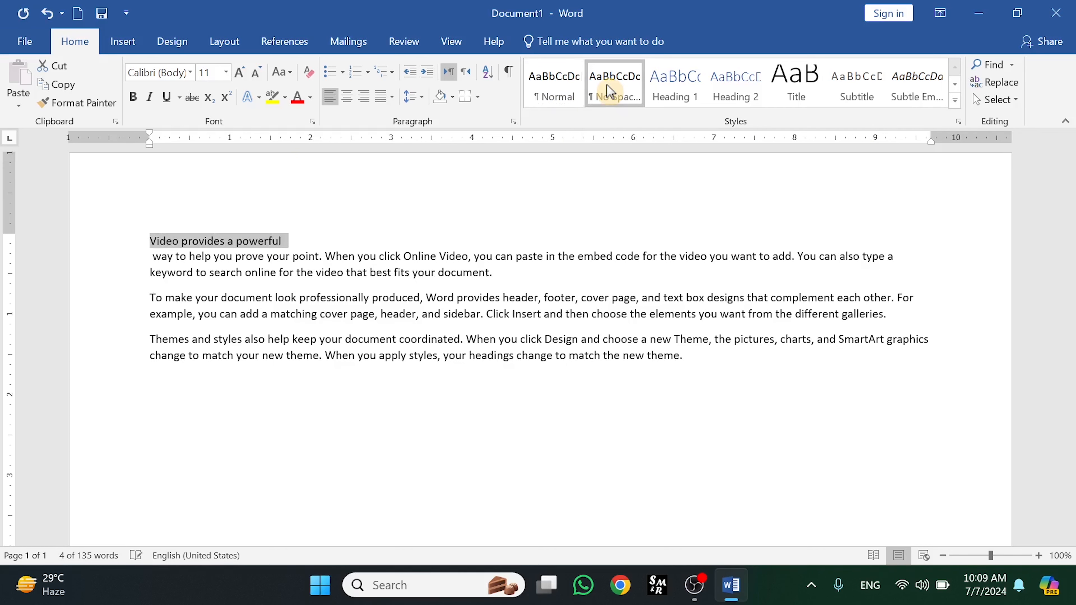
pyautogui.click(663, 87)
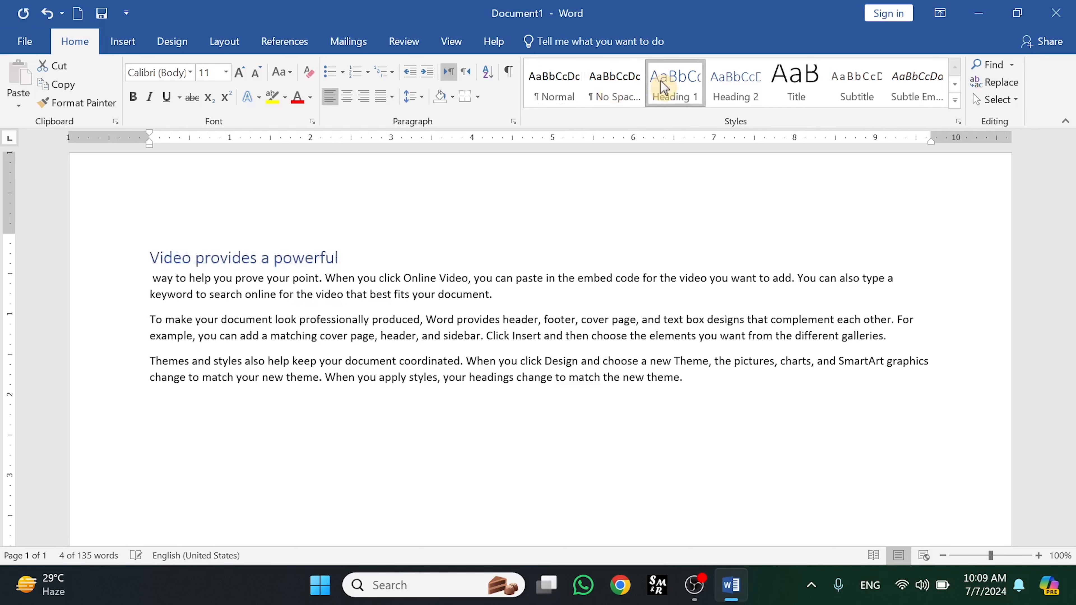
pyautogui.click(727, 85)
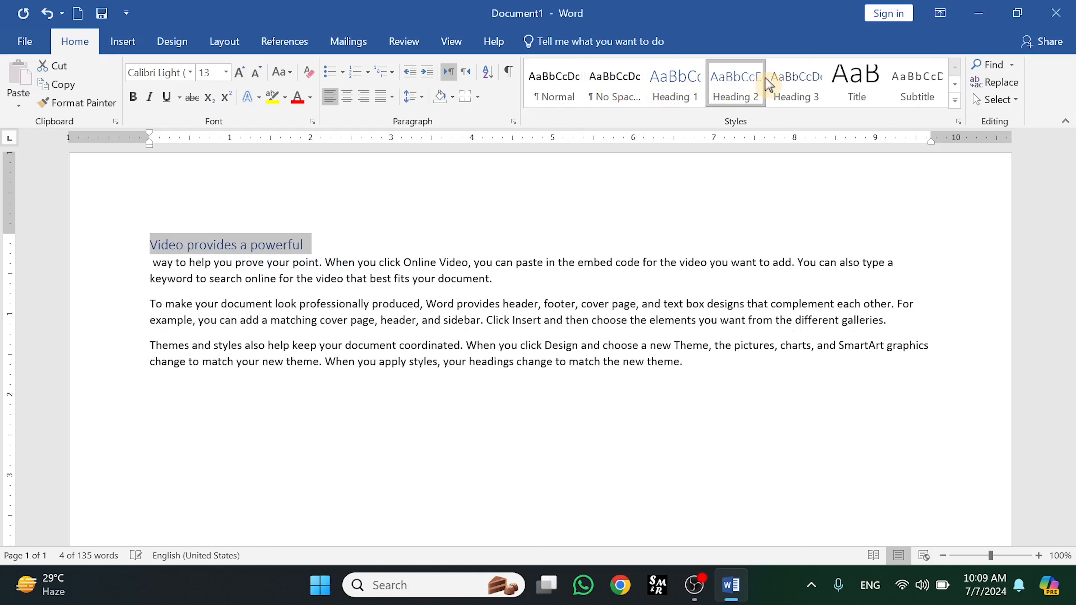
pyautogui.click(795, 87)
pyautogui.click(867, 89)
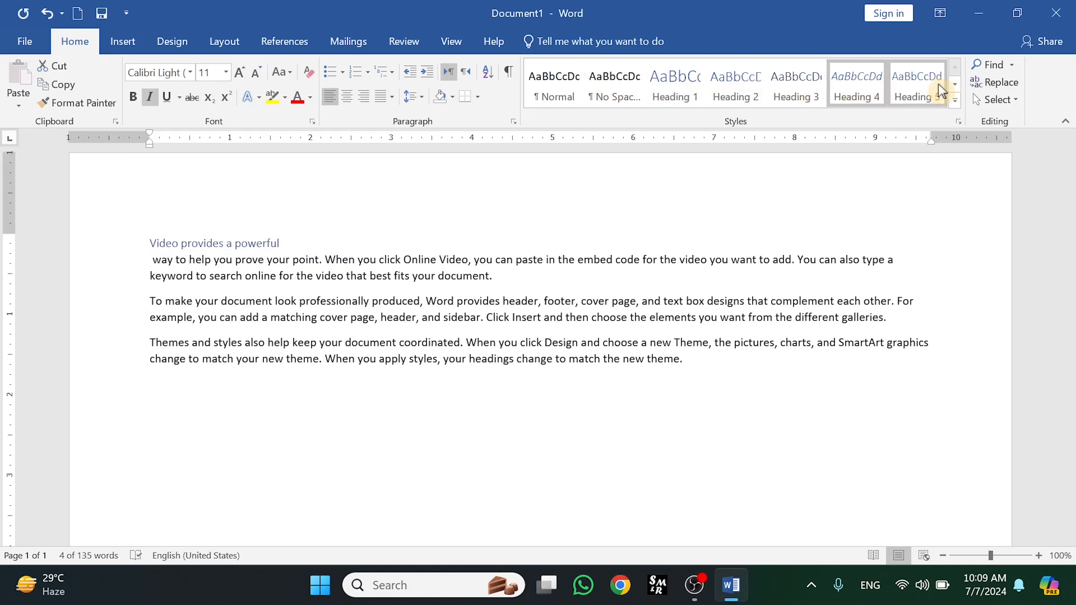
pyautogui.click(956, 103)
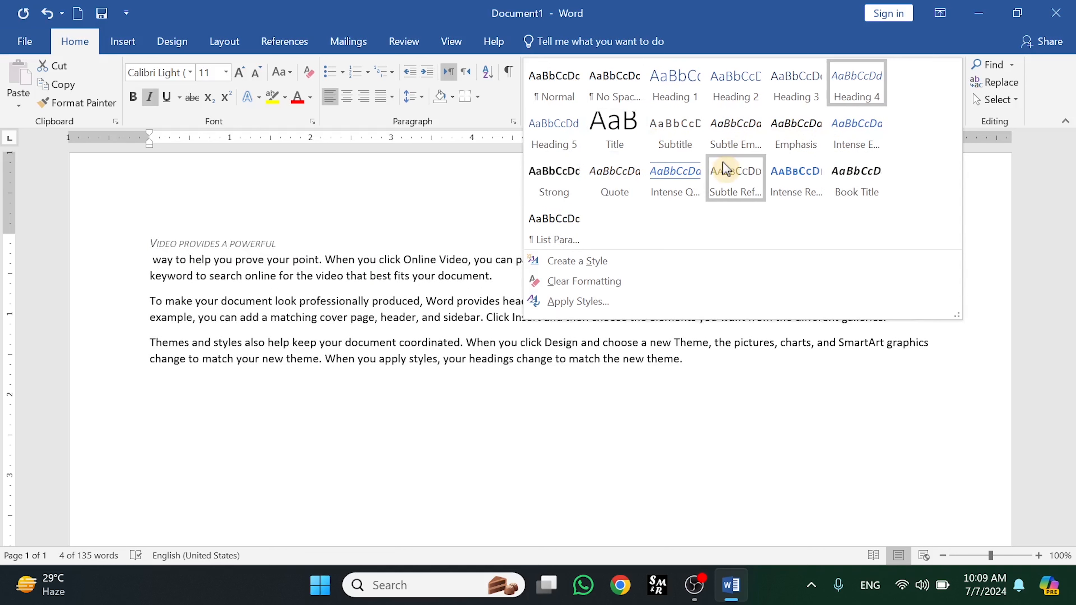
pyautogui.click(640, 137)
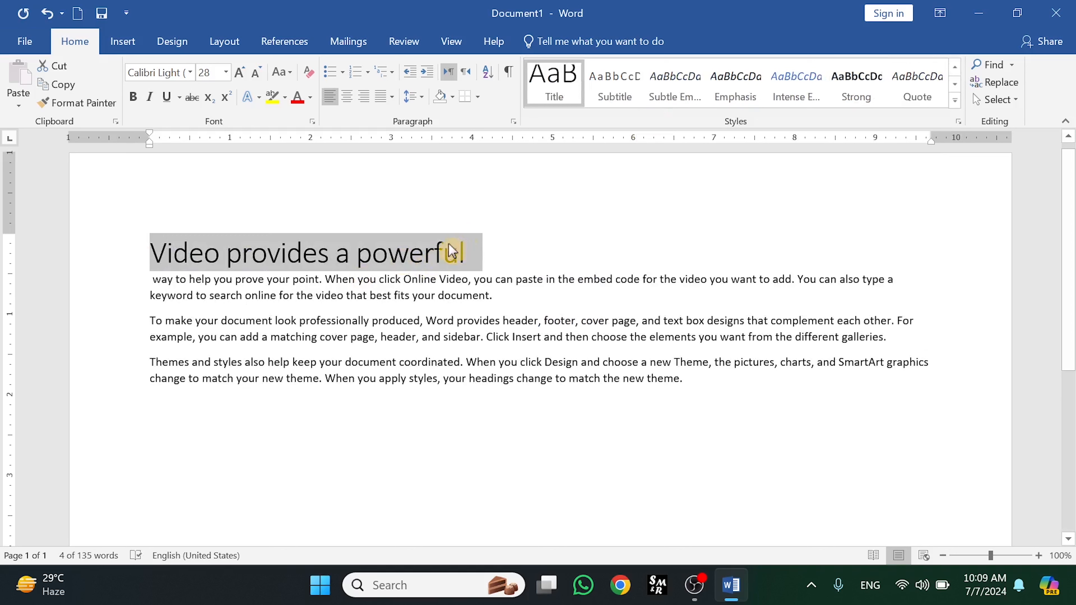
# Step: Start a new style from the title line's formatting and name it NA
pyautogui.click(955, 100)
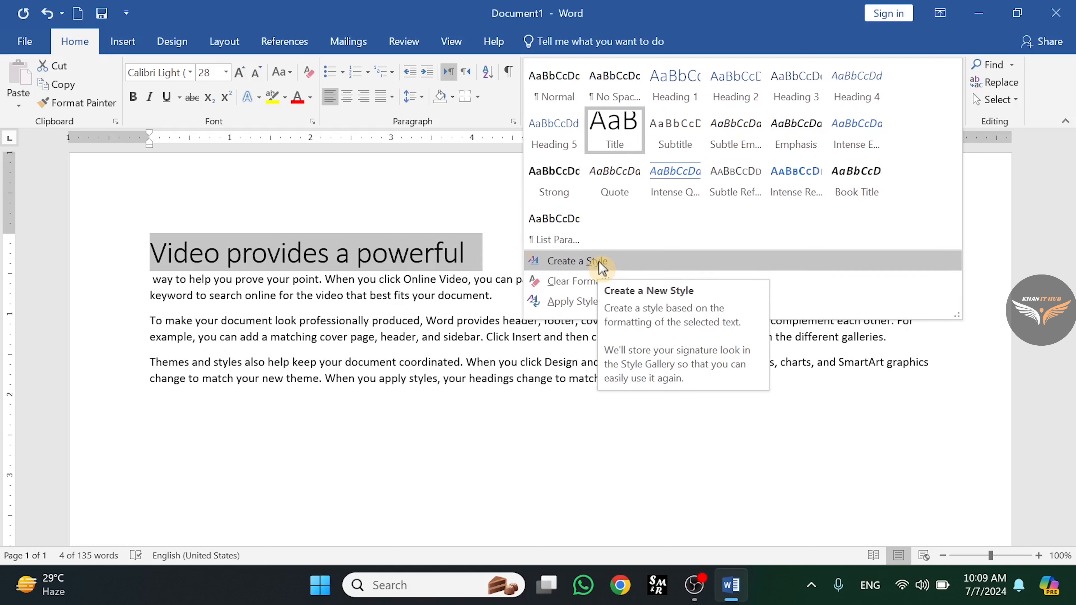
pyautogui.click(603, 268)
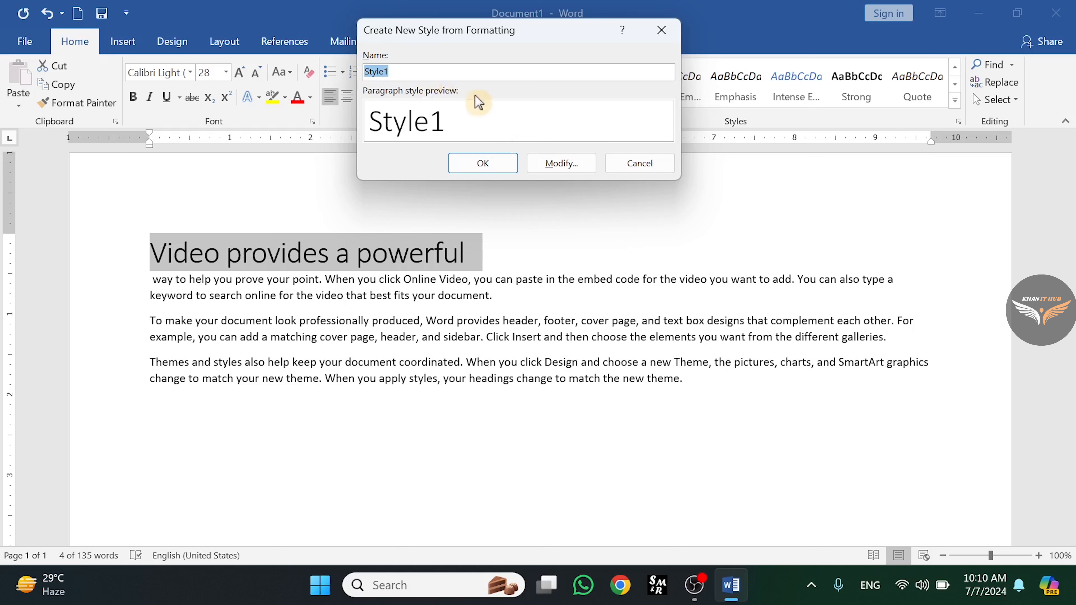
pyautogui.click(421, 71)
pyautogui.press('BackSpace')
pyautogui.press('BackSpace')
pyautogui.press('BackSpace')
pyautogui.press('BackSpace')
pyautogui.press('BackSpace')
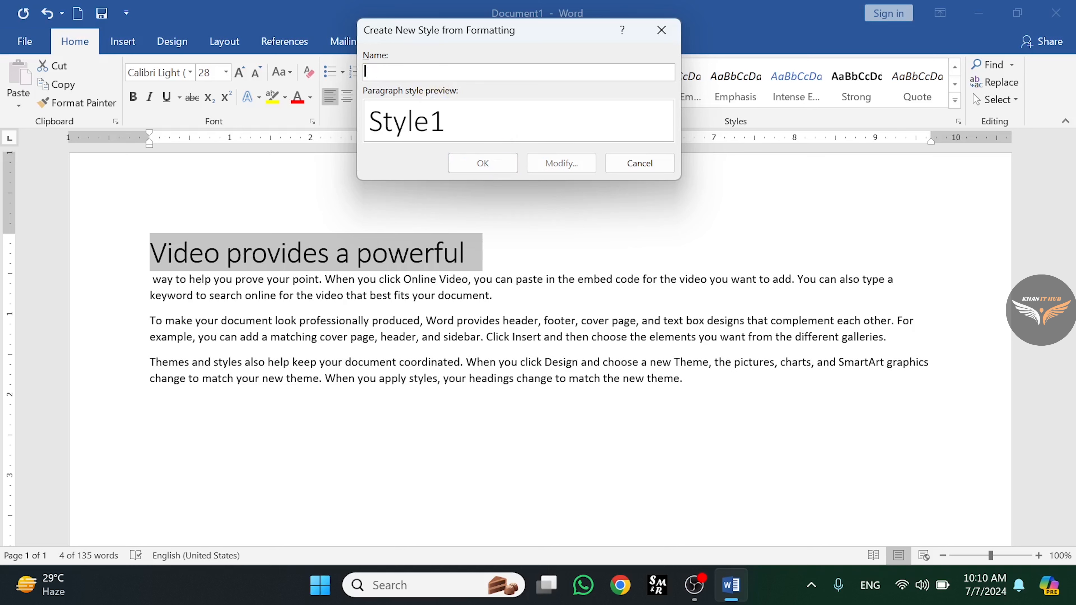
pyautogui.write('NA')
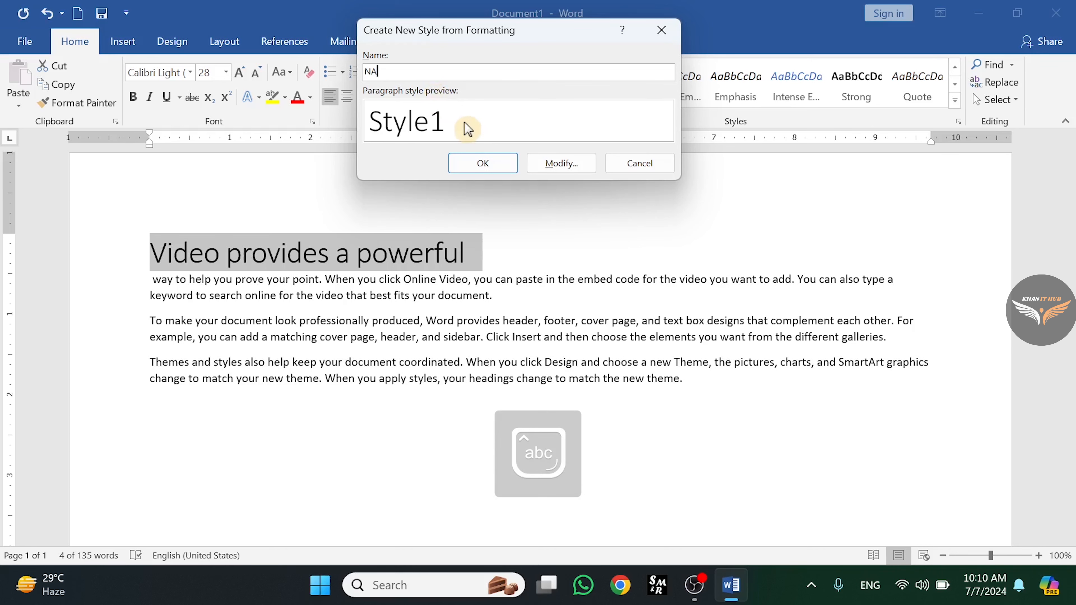
# Step: Open the new style's detailed settings and set its style type to Paragraph
pyautogui.click(556, 167)
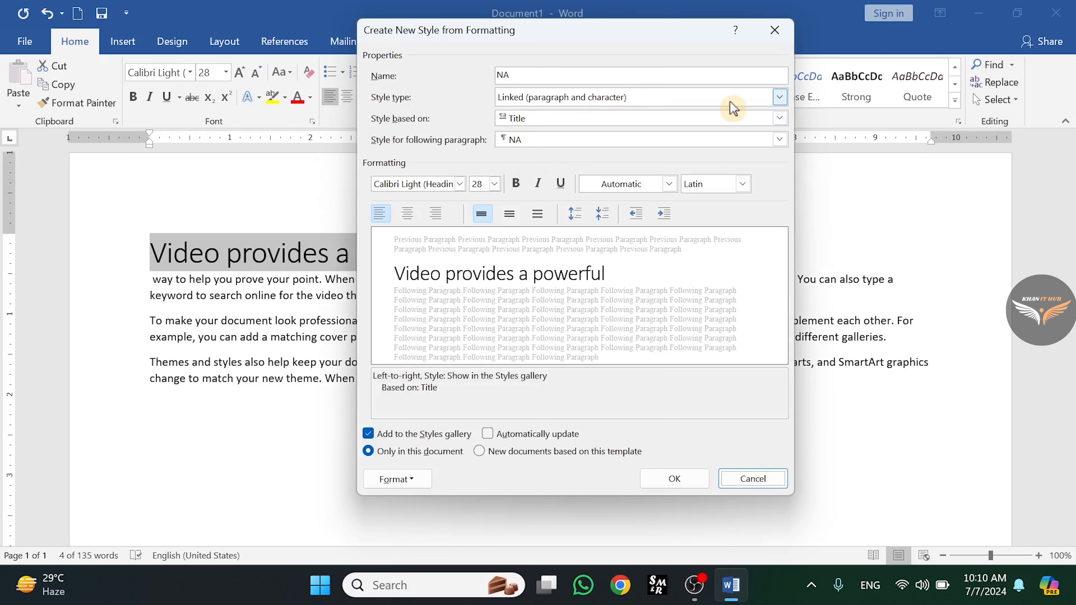
pyautogui.click(780, 98)
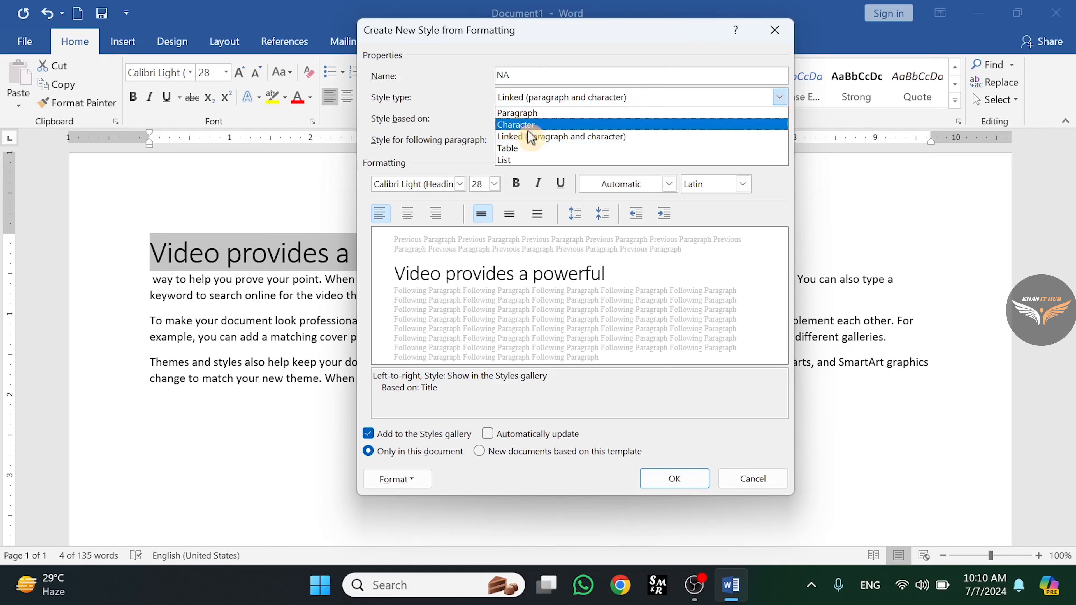
pyautogui.click(526, 115)
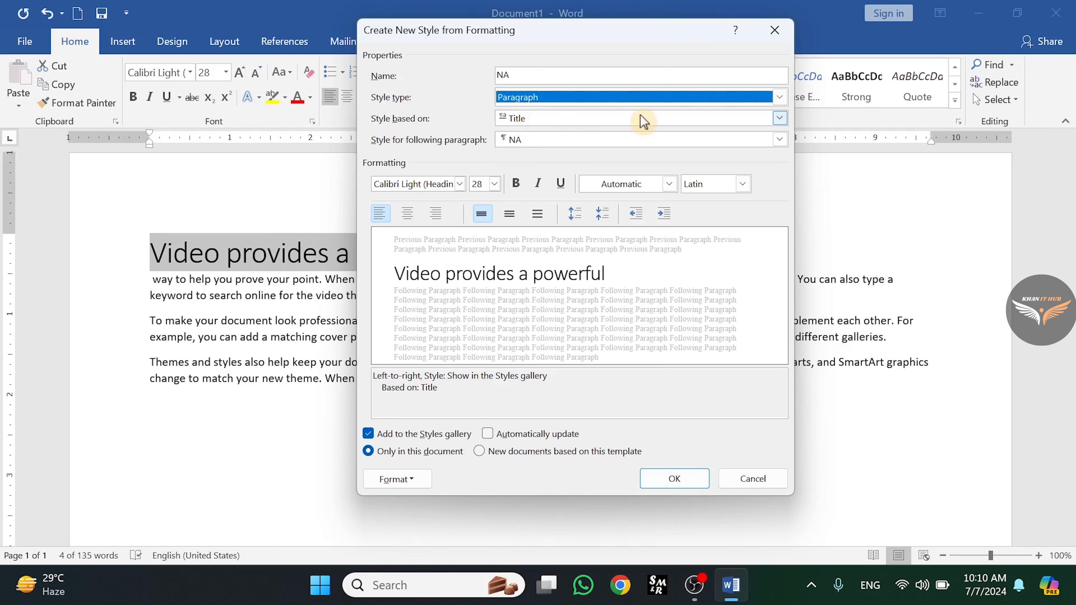
pyautogui.click(668, 97)
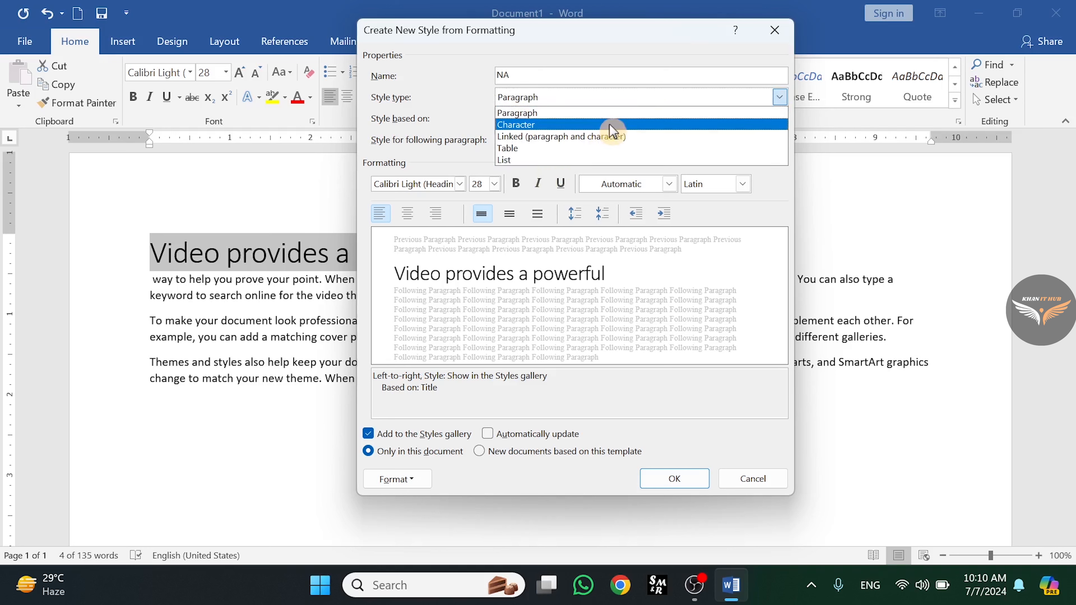
pyautogui.click(587, 115)
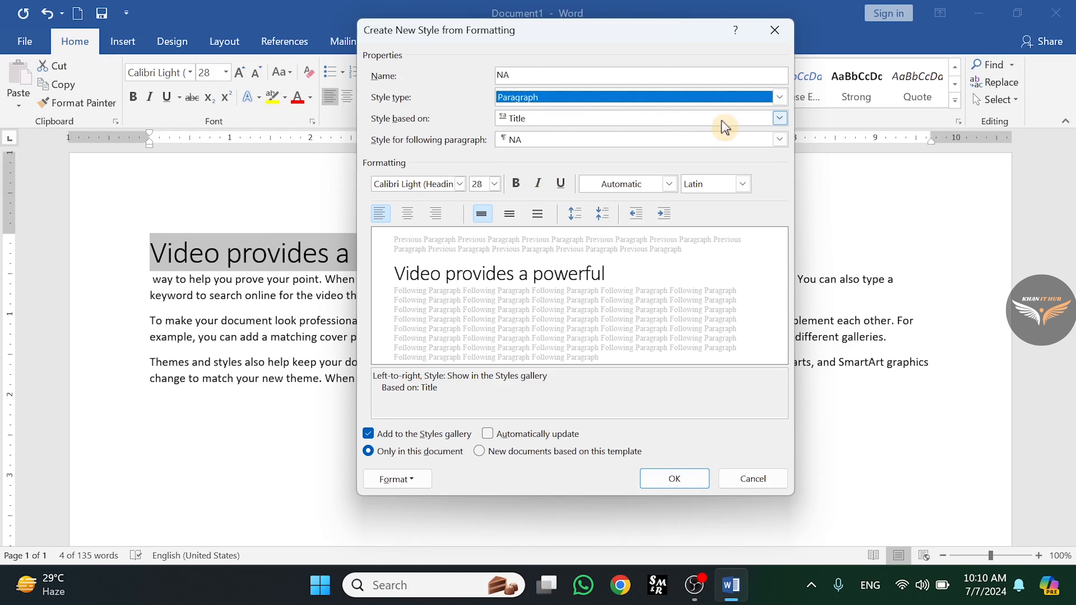
# Step: Try basing the new style on Subtitle and on Heading 6
pyautogui.click(779, 120)
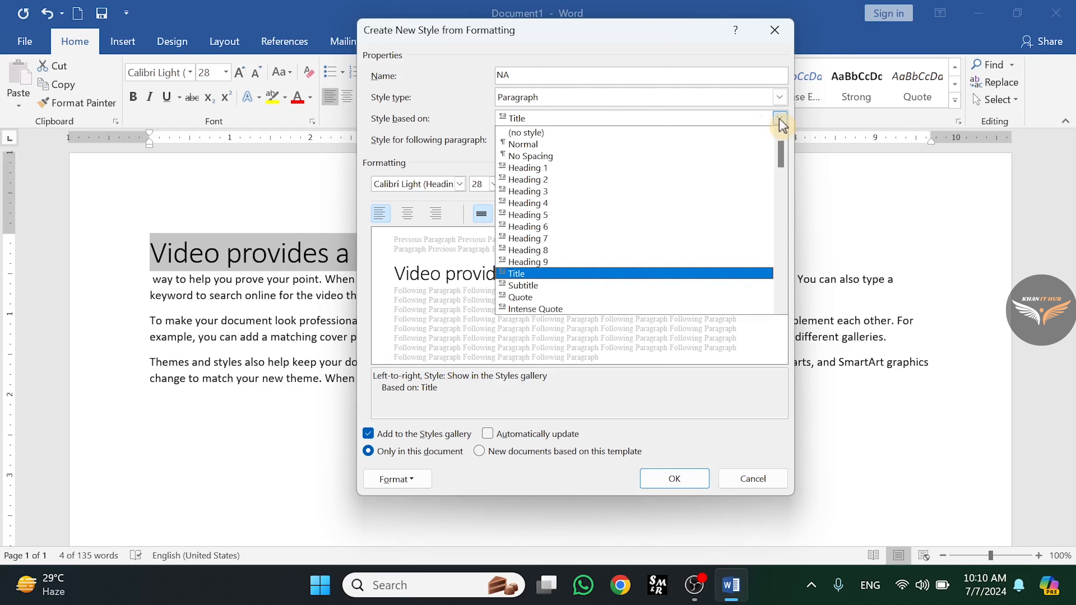
pyautogui.click(694, 39)
pyautogui.moveTo(651, 45); pyautogui.dragTo(421, 42)
pyautogui.click(550, 120)
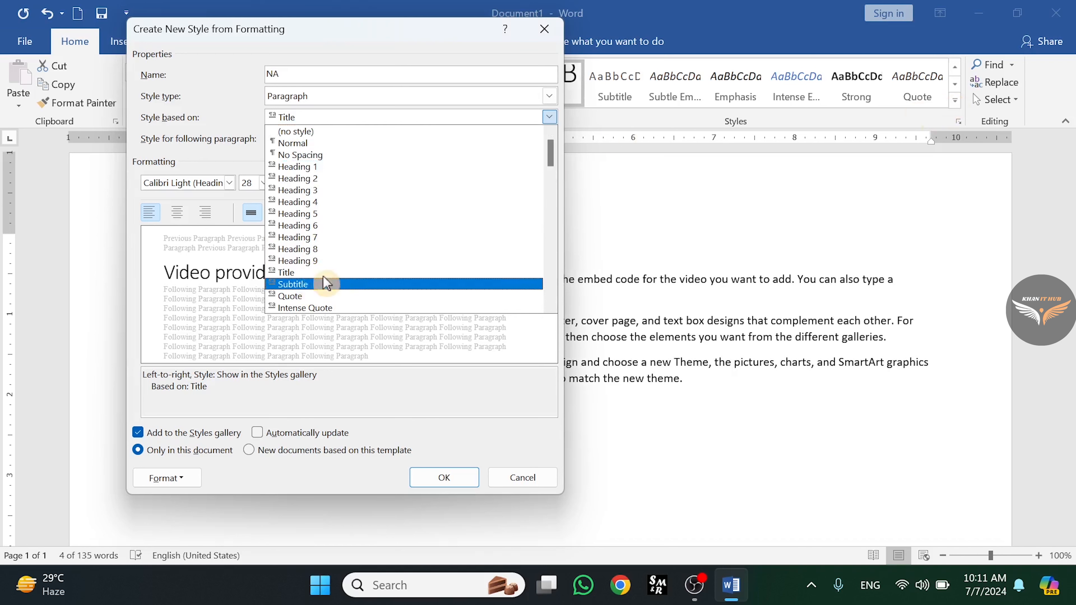
pyautogui.click(441, 37)
pyautogui.moveTo(441, 37); pyautogui.dragTo(365, 24)
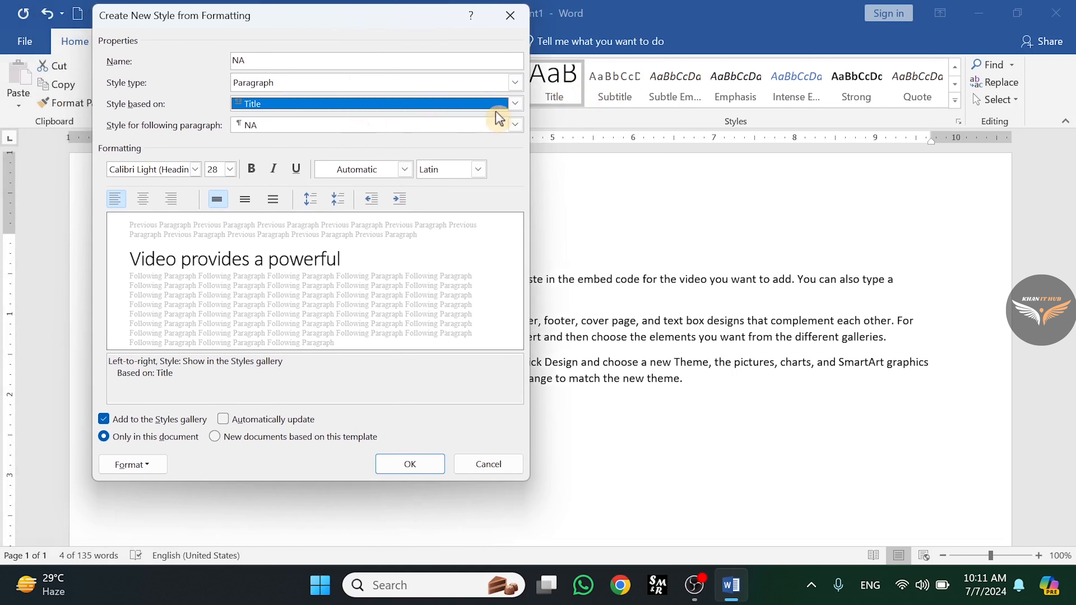
pyautogui.click(514, 104)
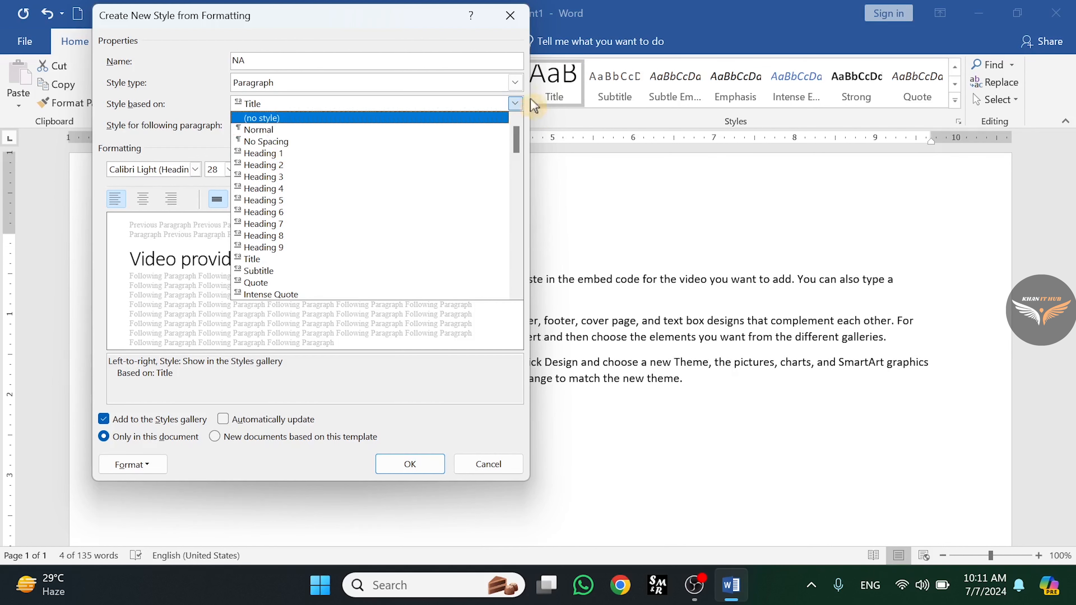
pyautogui.click(258, 271)
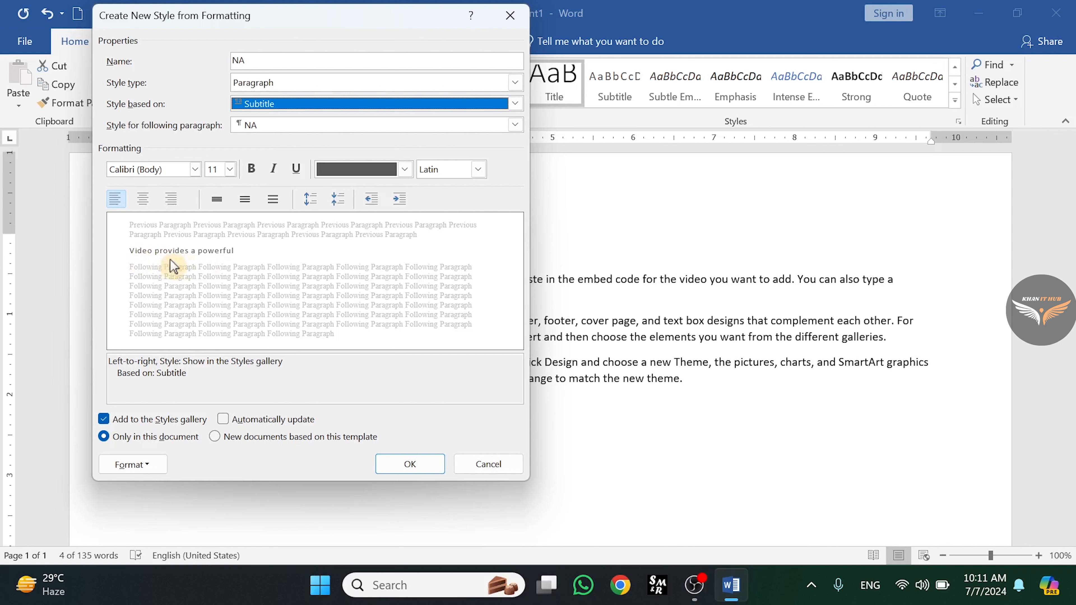
pyautogui.click(469, 106)
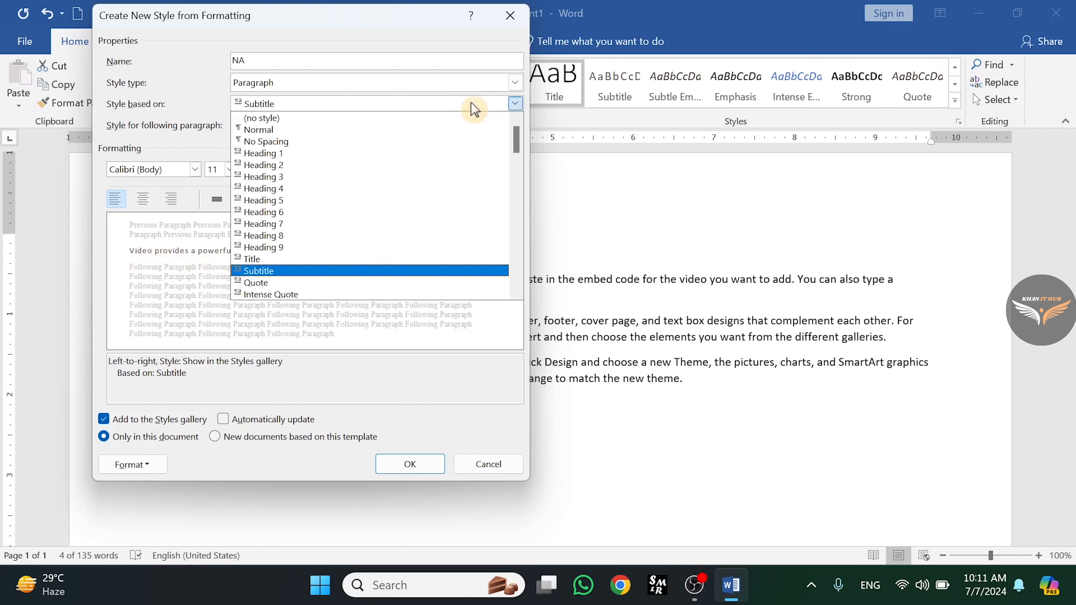
pyautogui.click(295, 212)
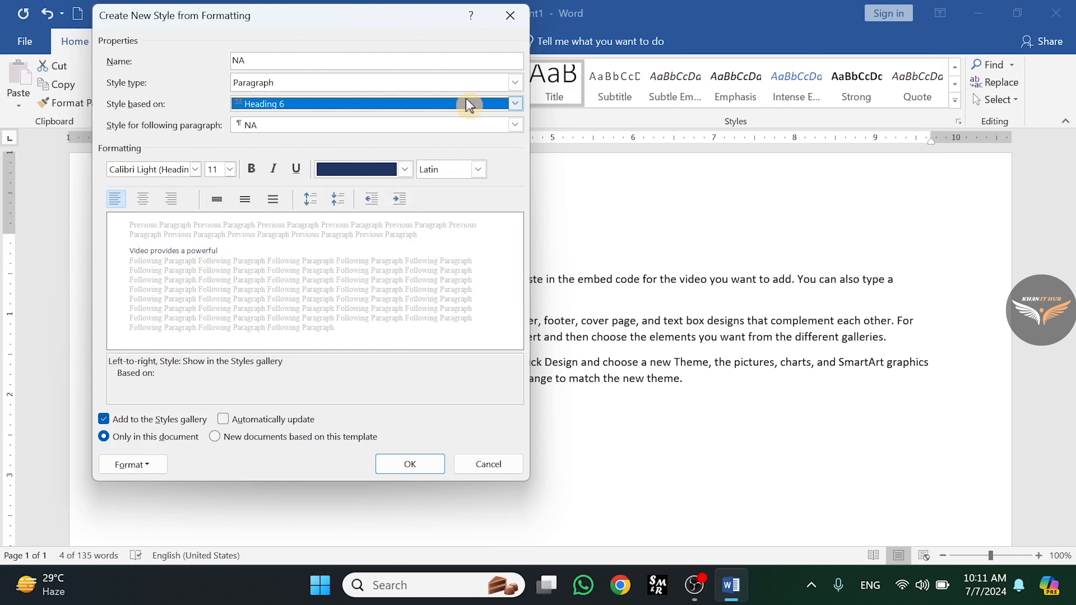
# Step: Base the new style on Heading 1 and keep NA as the style for the following paragraph
pyautogui.click(515, 103)
pyautogui.moveTo(518, 144)
pyautogui.mouseDown()
pyautogui.moveTo(518, 163)
pyautogui.moveTo(515, 132)
pyautogui.mouseUp()
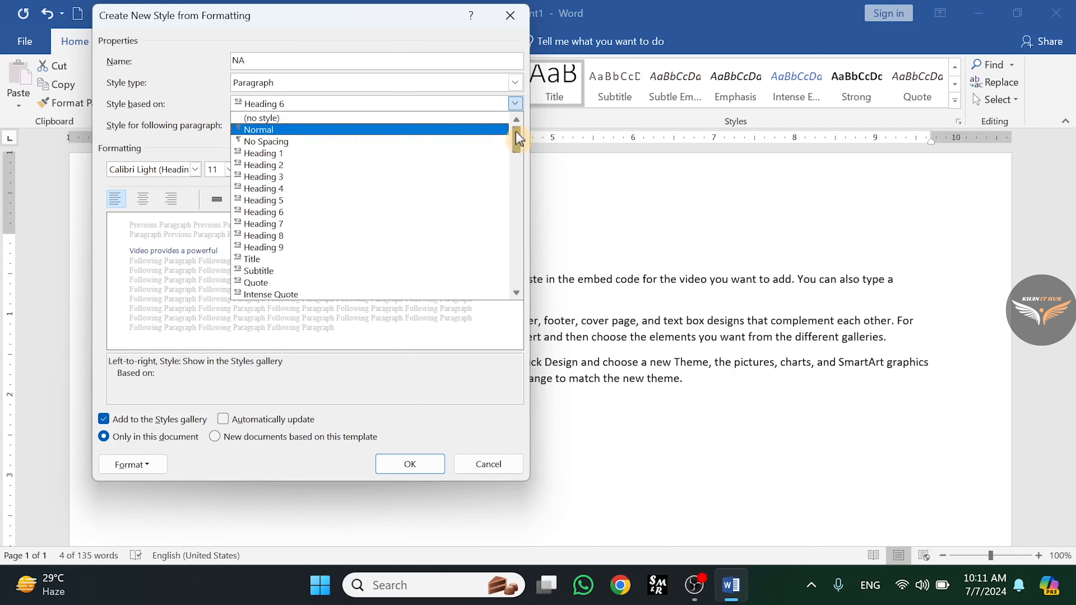
pyautogui.click(312, 154)
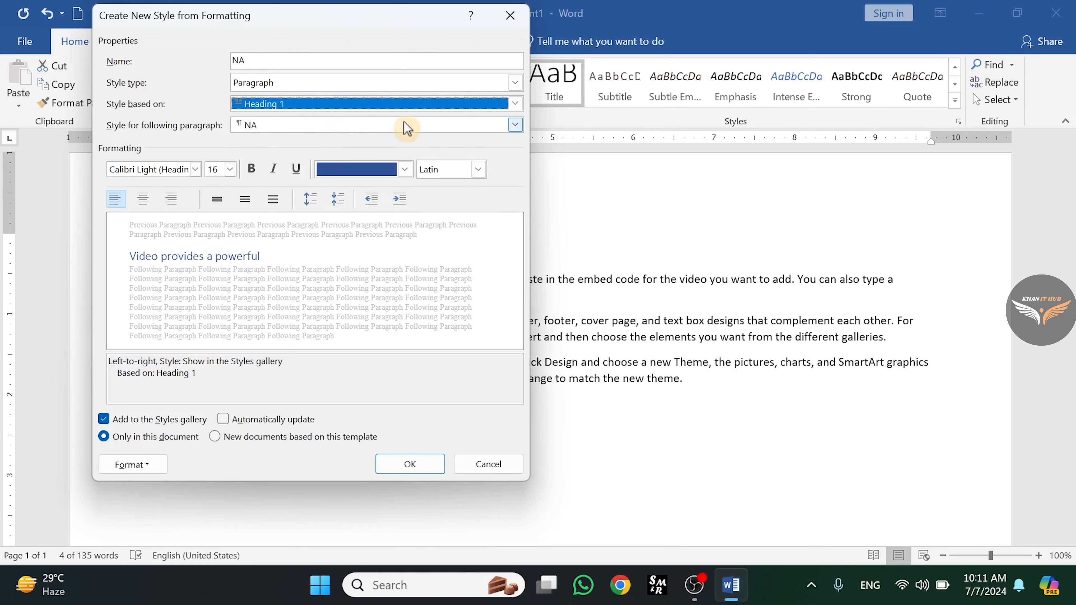
pyautogui.click(433, 127)
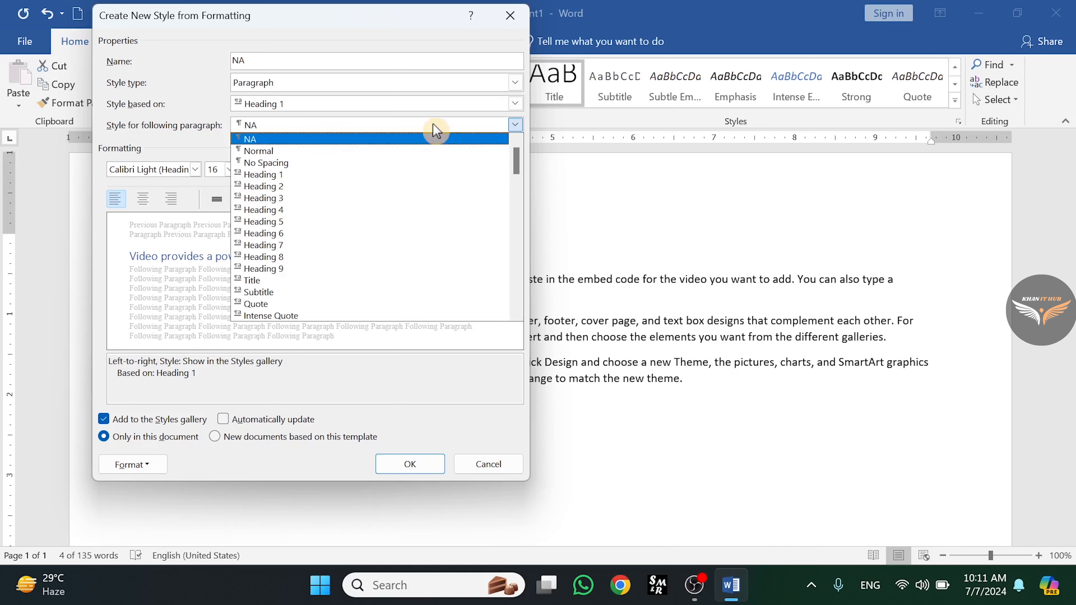
pyautogui.click(434, 127)
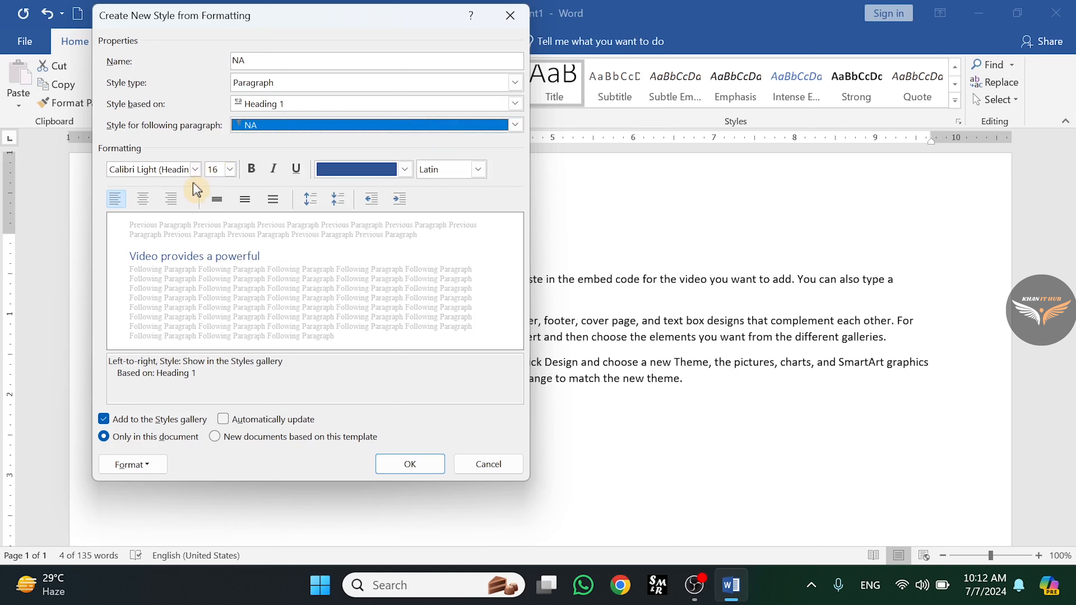
# Step: Format the new style's text as Kunstler Script, 24 pt, bold
pyautogui.click(196, 169)
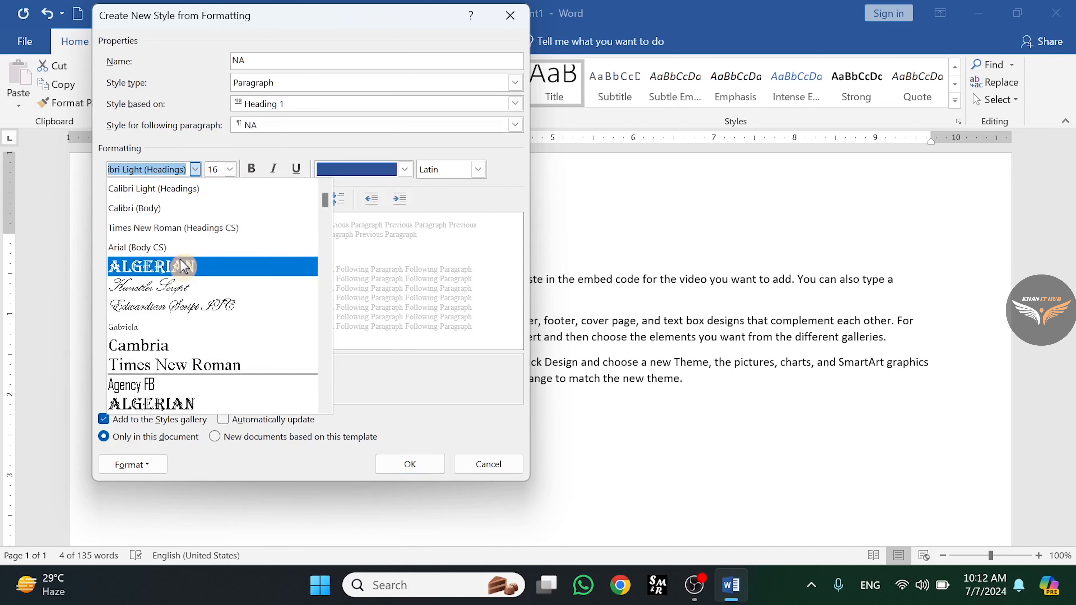
pyautogui.click(185, 287)
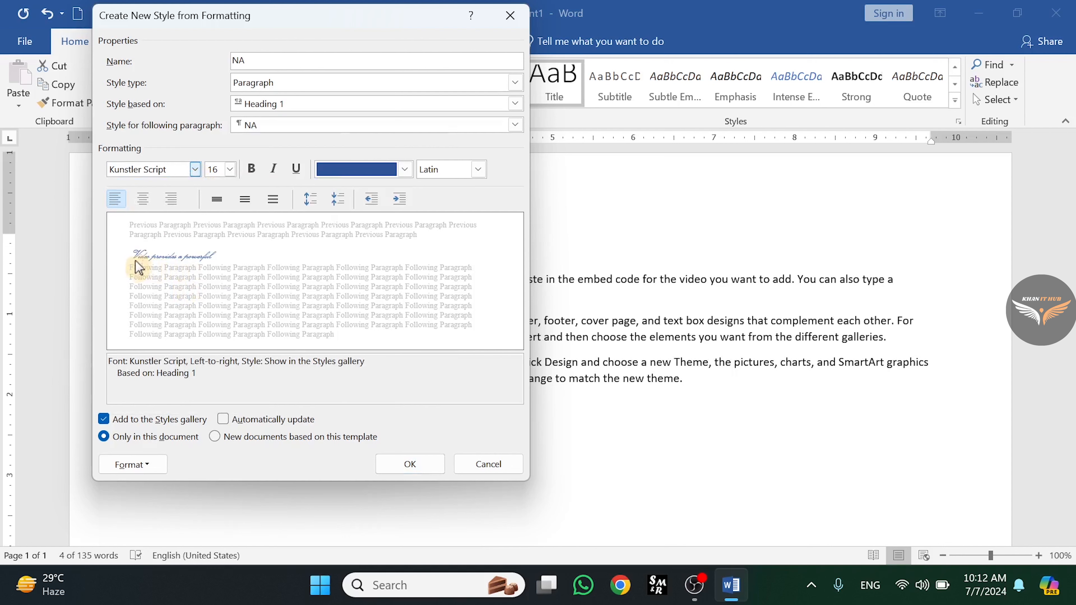
pyautogui.click(230, 169)
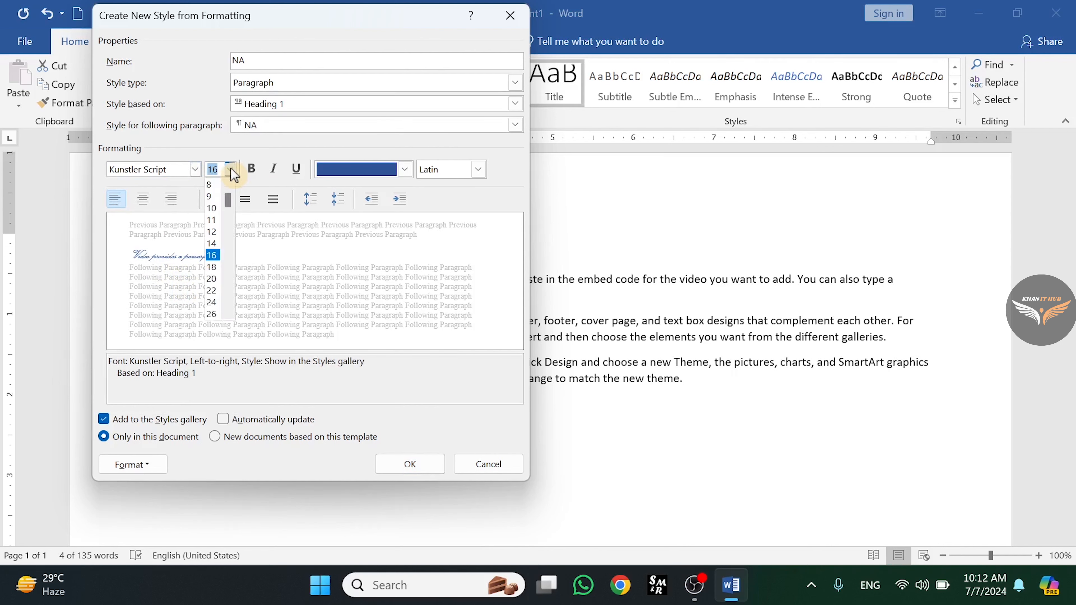
pyautogui.click(212, 302)
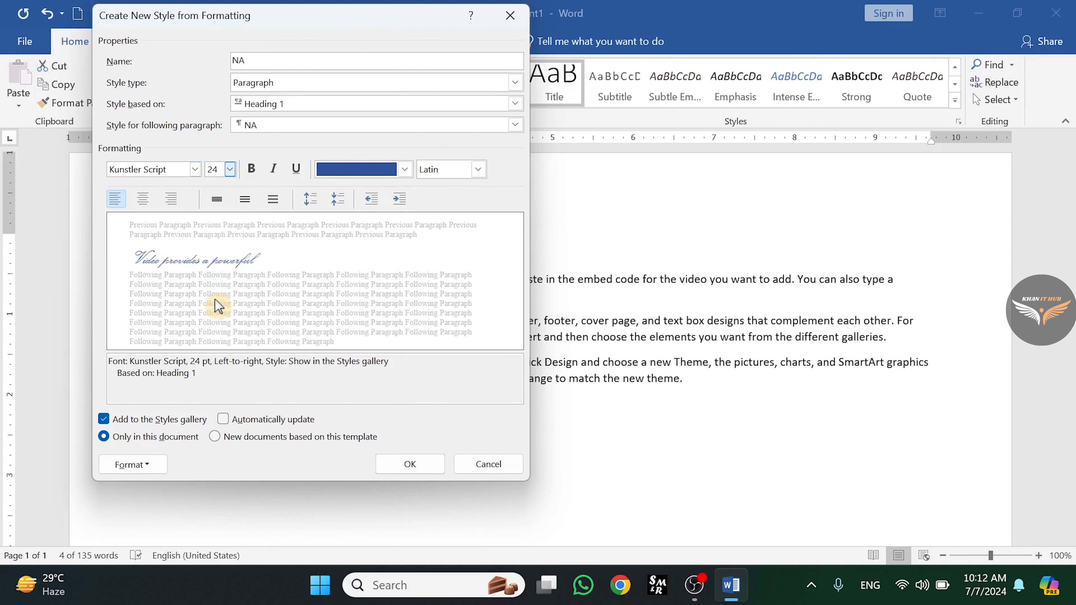
pyautogui.click(253, 169)
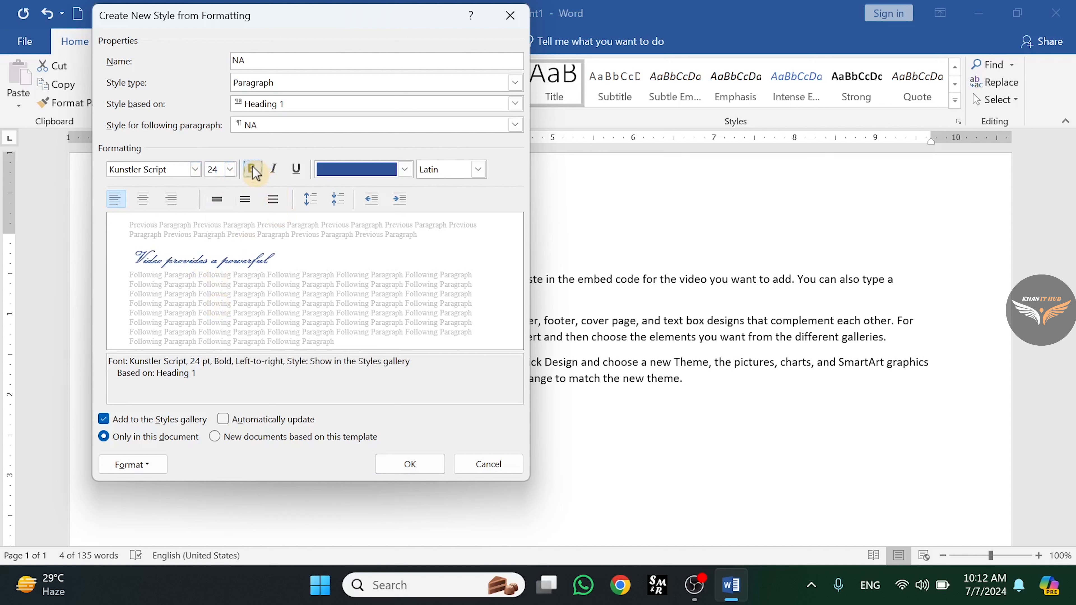
# Step: Underline the new style's text and color it standard Red, leaving italic off and the script set to Latin
pyautogui.click(275, 170)
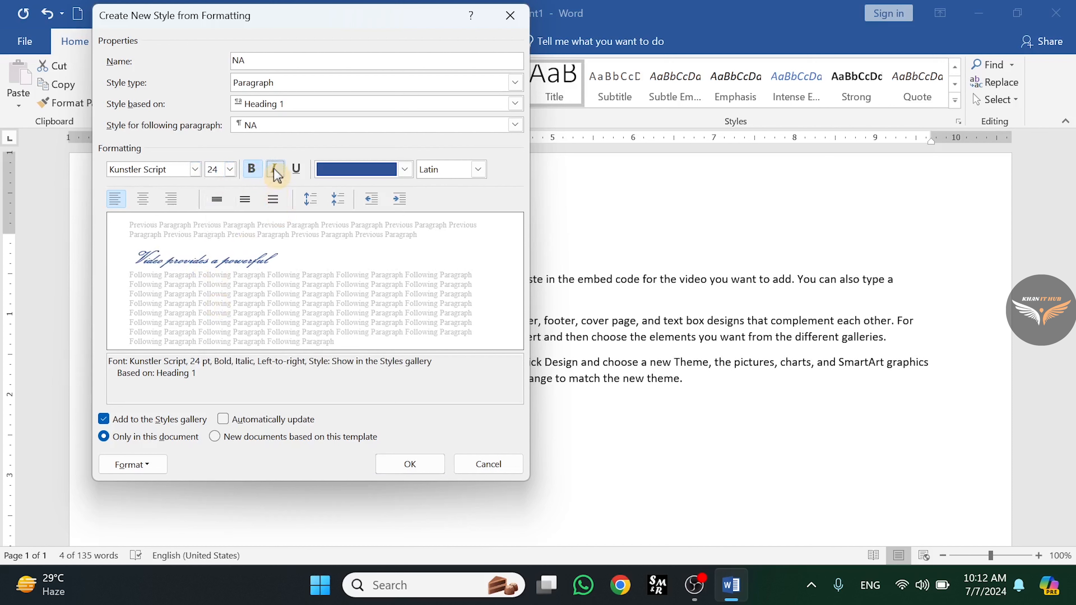
pyautogui.click(276, 172)
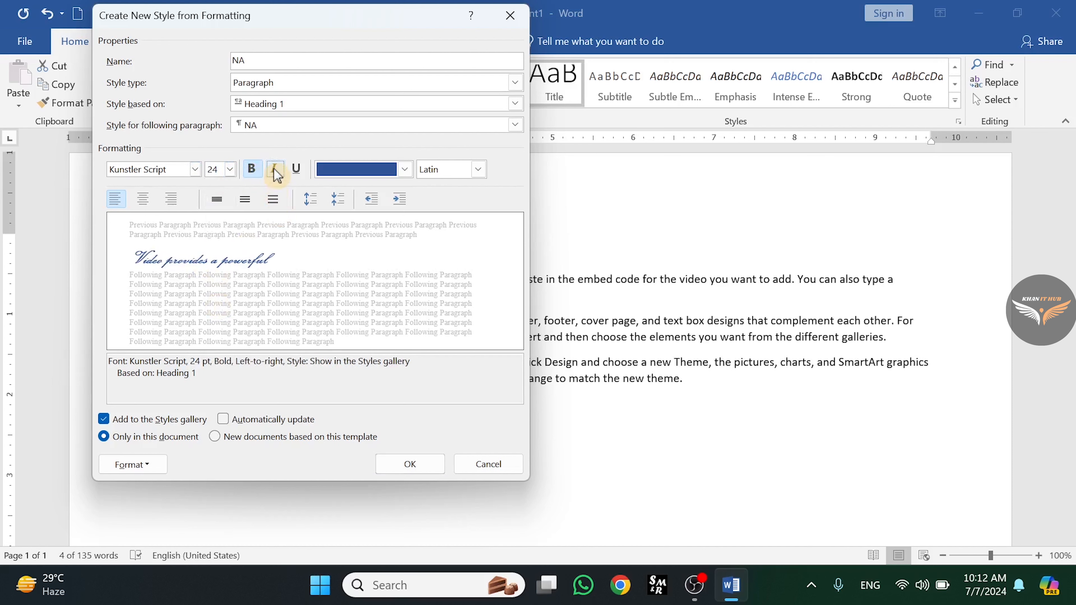
pyautogui.click(297, 170)
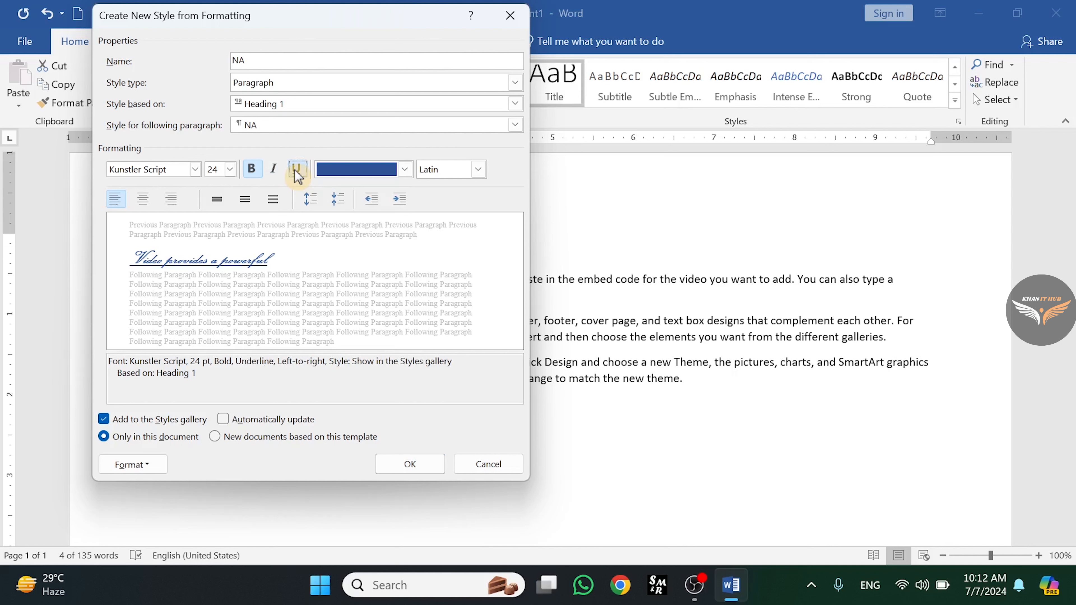
pyautogui.click(404, 170)
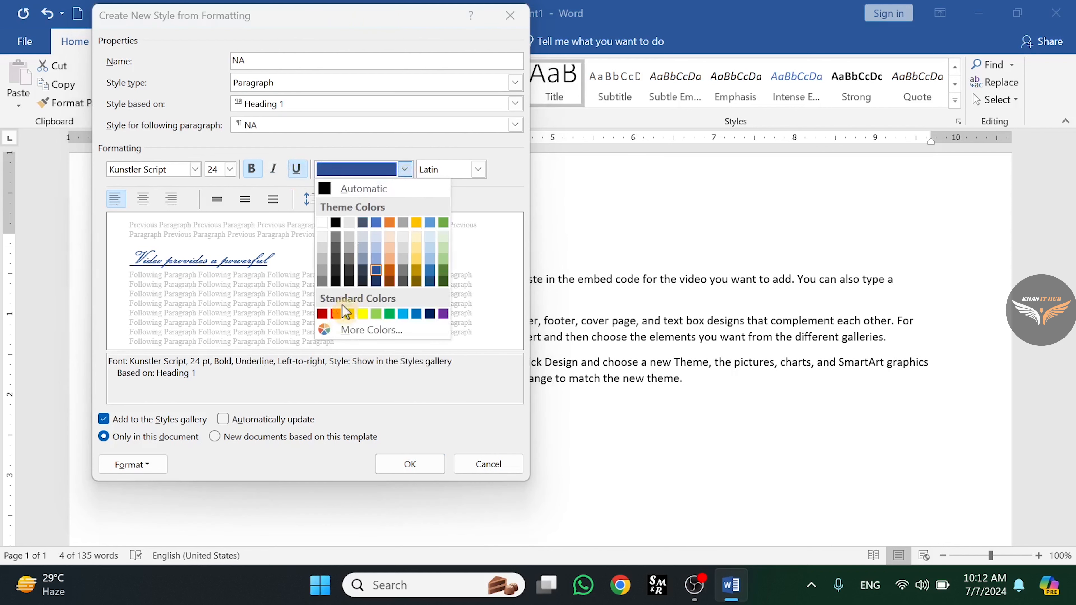
pyautogui.click(322, 314)
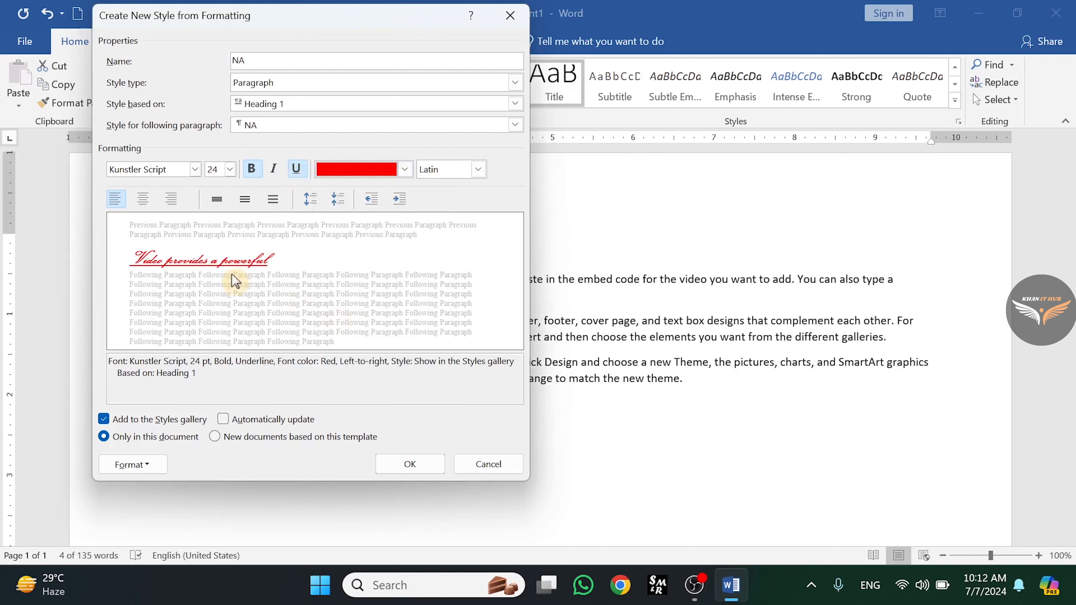
pyautogui.click(479, 171)
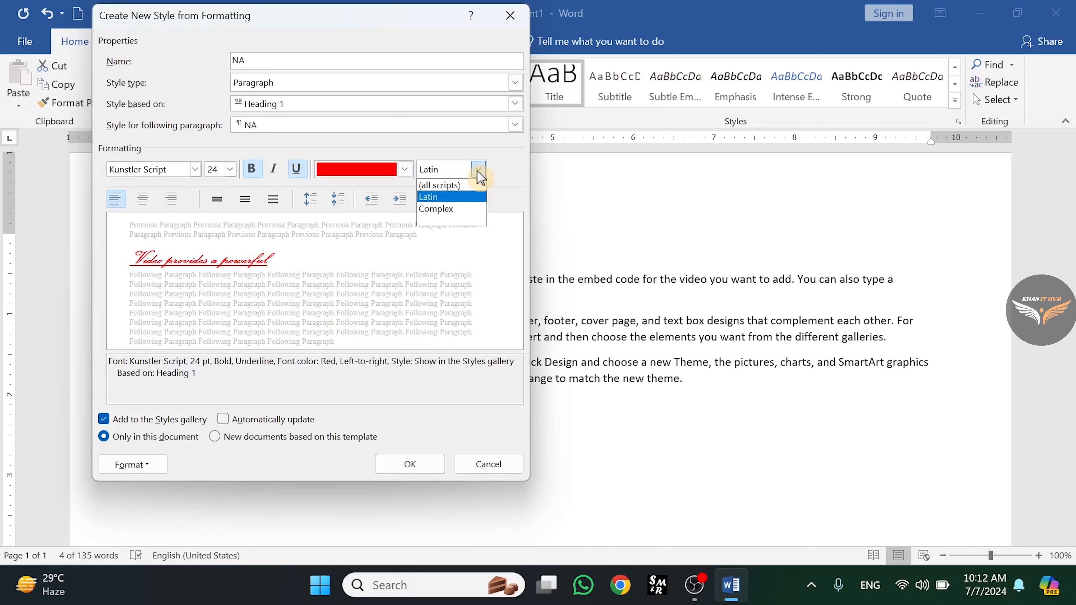
pyautogui.click(478, 170)
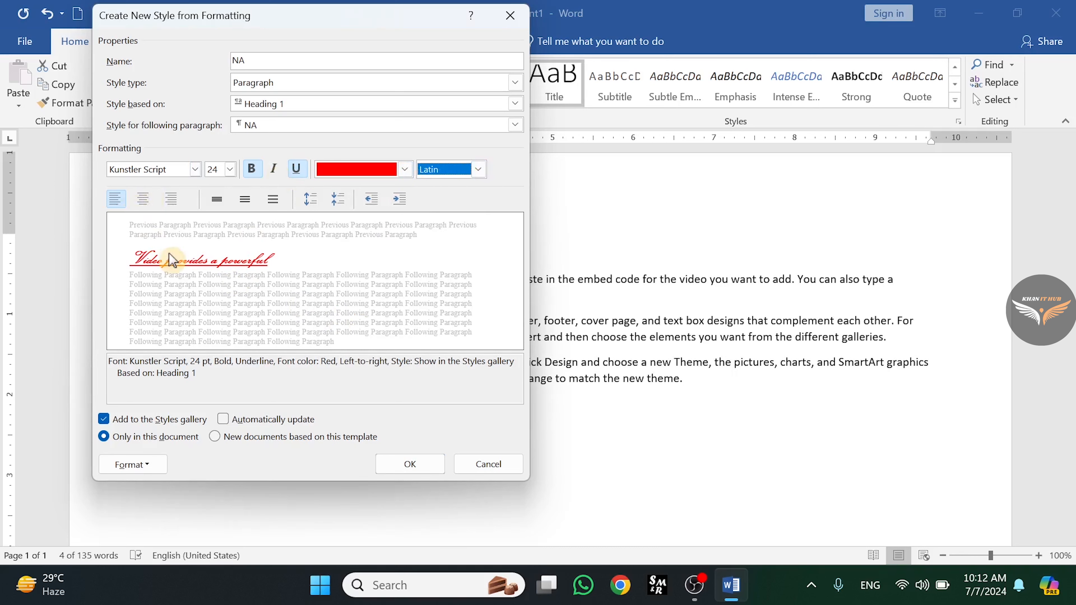
# Step: Try centered and right alignment for the new style and return it to left alignment
pyautogui.click(147, 207)
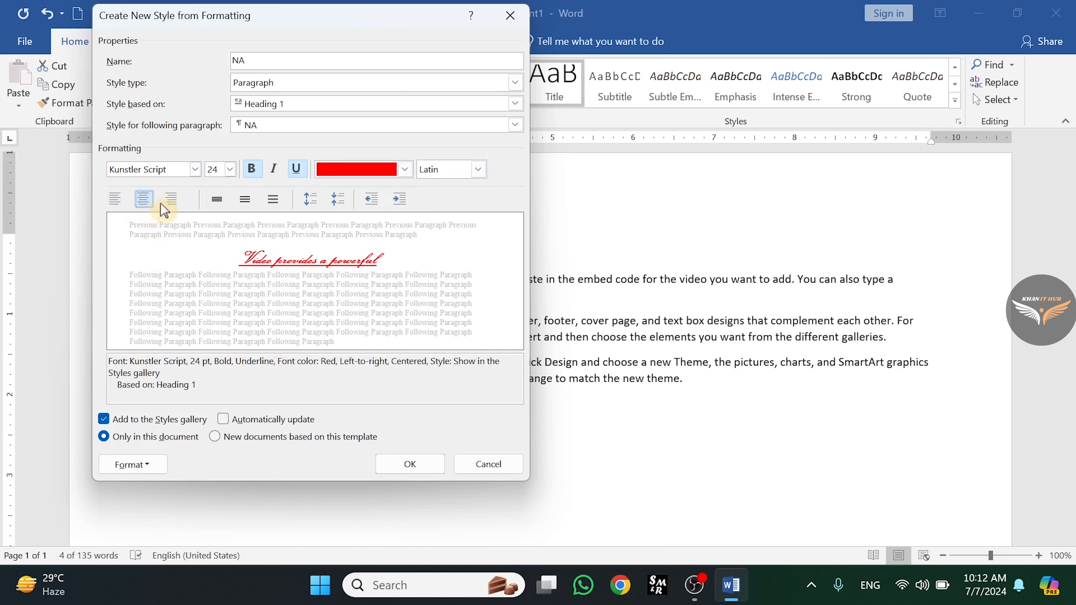
pyautogui.click(171, 202)
pyautogui.click(125, 208)
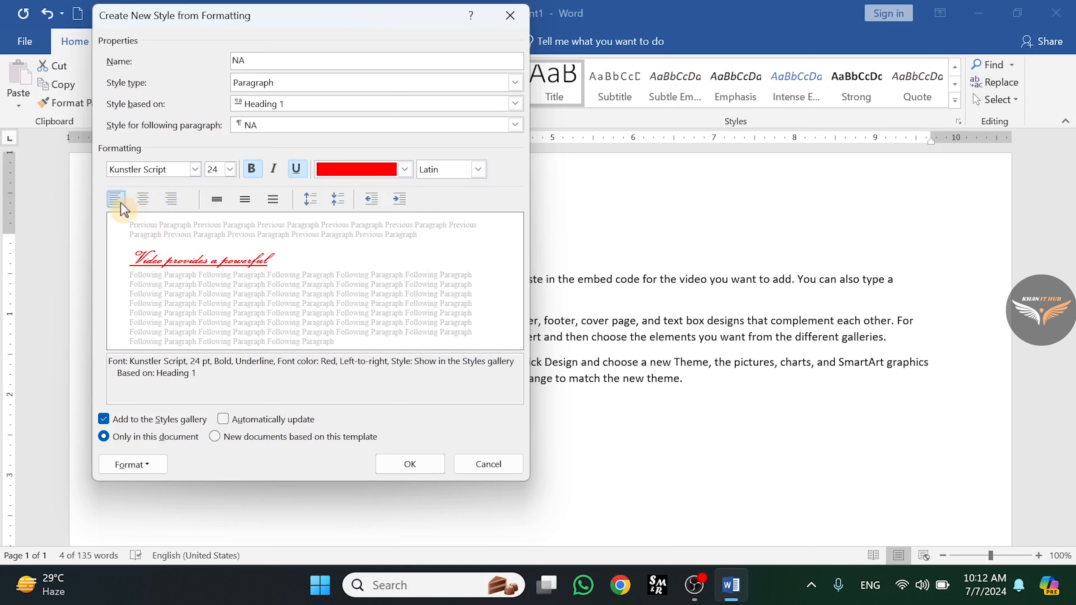
# Step: Compare single, 1.5-line and double line spacing for the new style and leave it at single
pyautogui.click(219, 202)
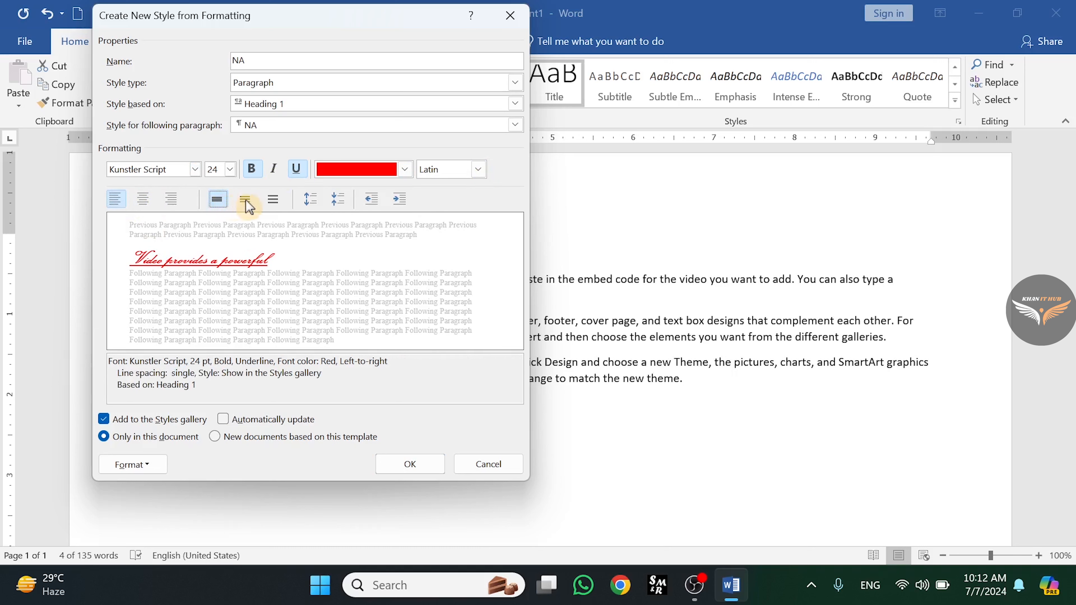
pyautogui.click(249, 206)
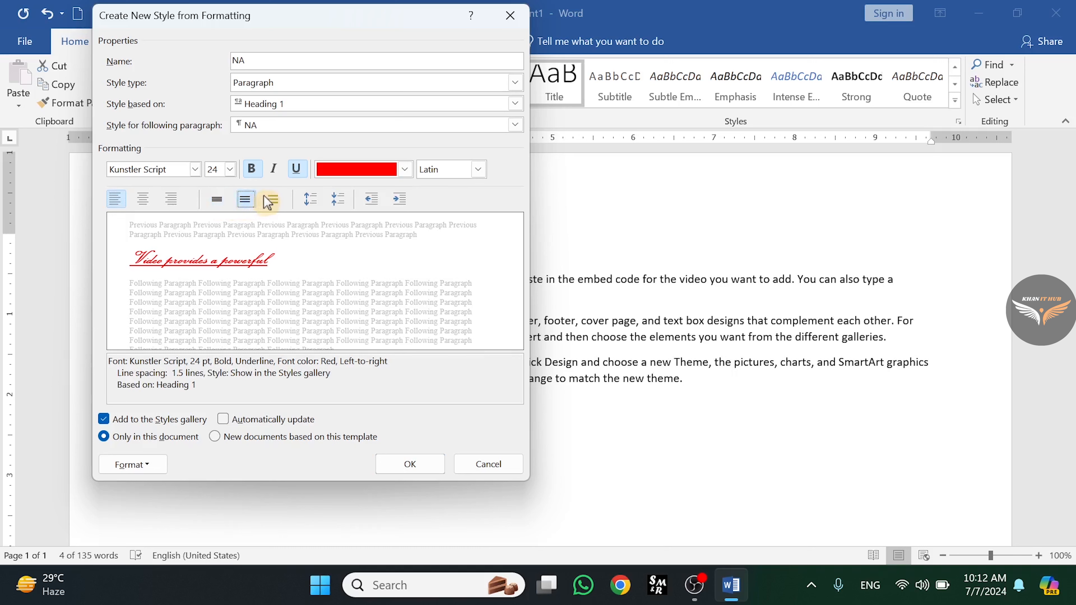
pyautogui.click(270, 200)
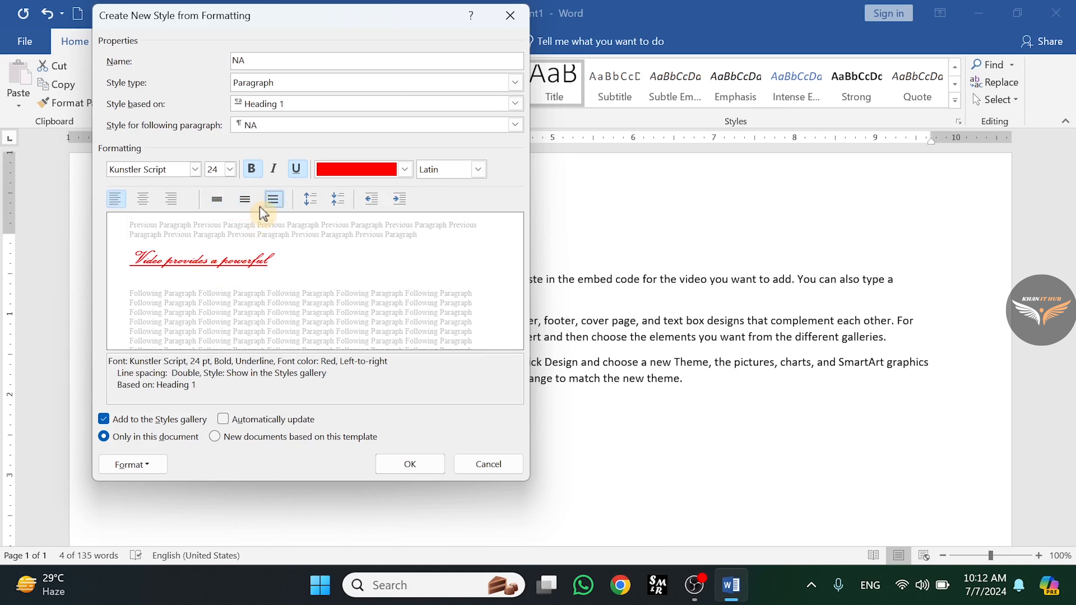
pyautogui.click(246, 200)
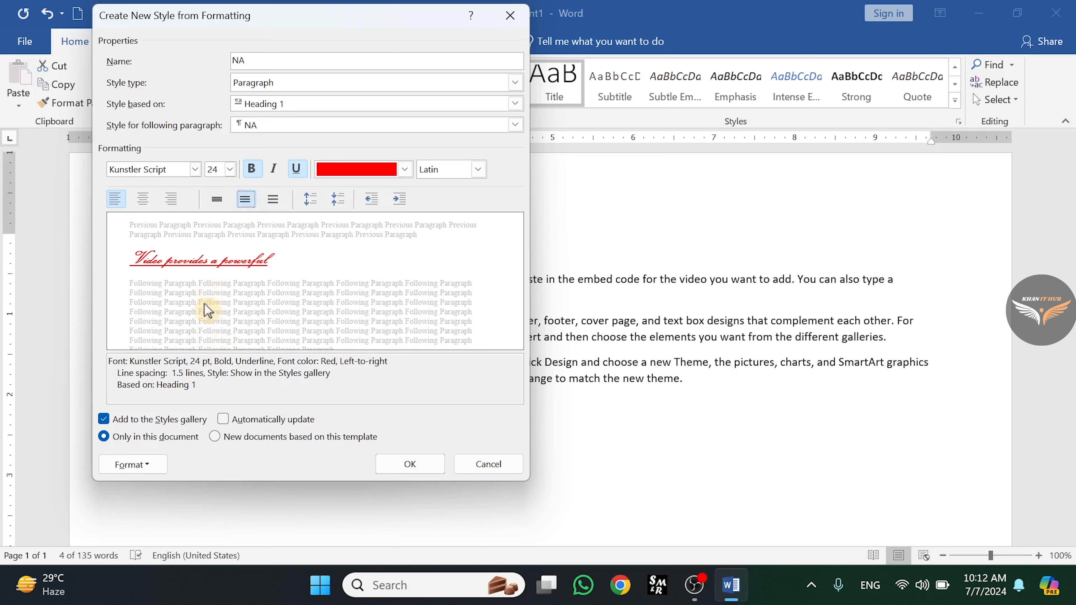
pyautogui.click(221, 201)
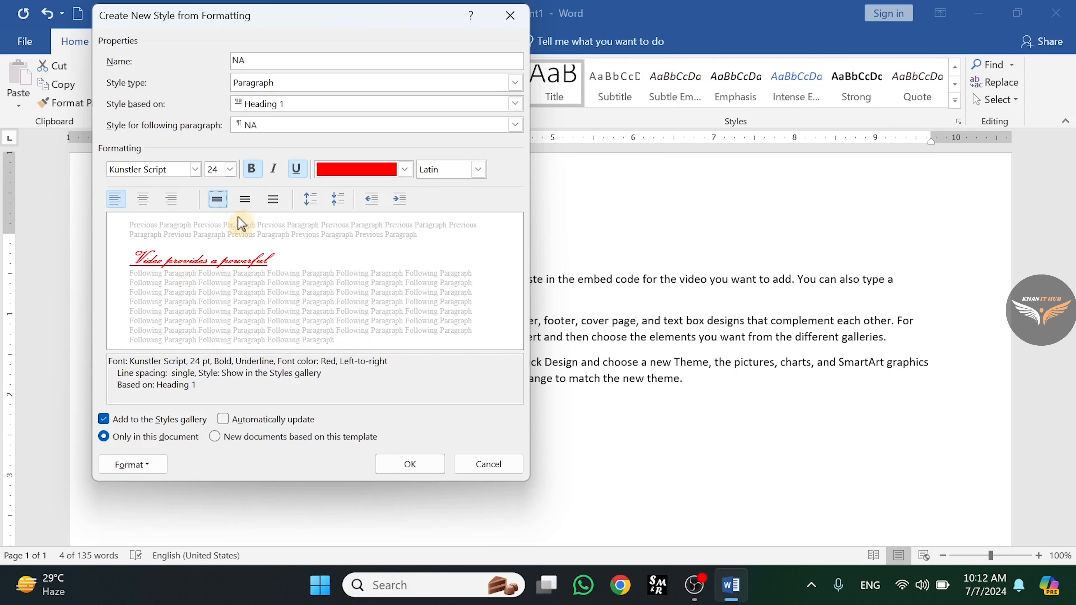
pyautogui.click(248, 204)
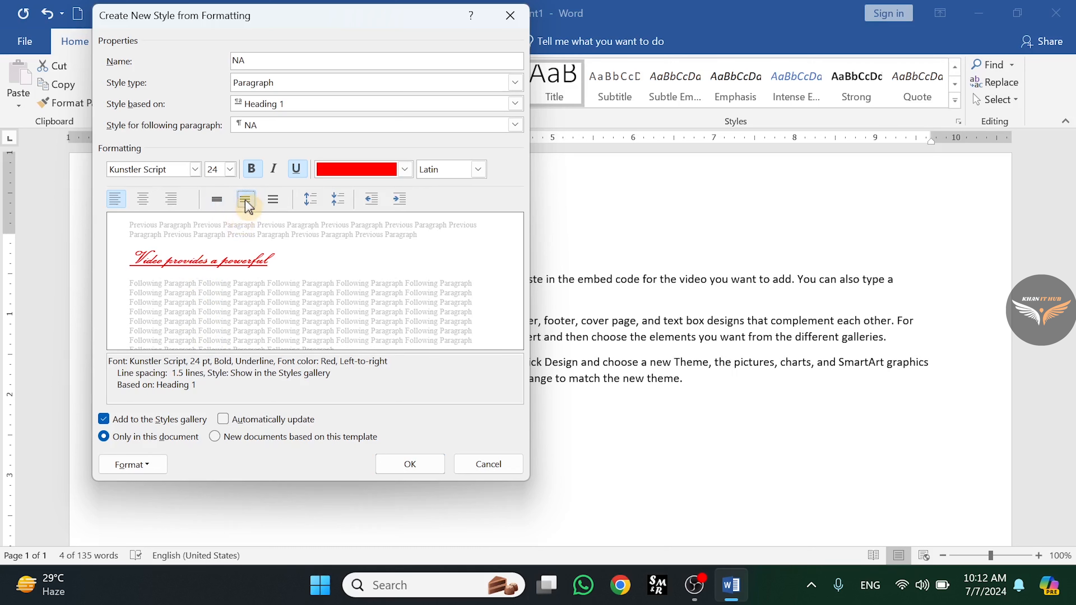
pyautogui.click(274, 204)
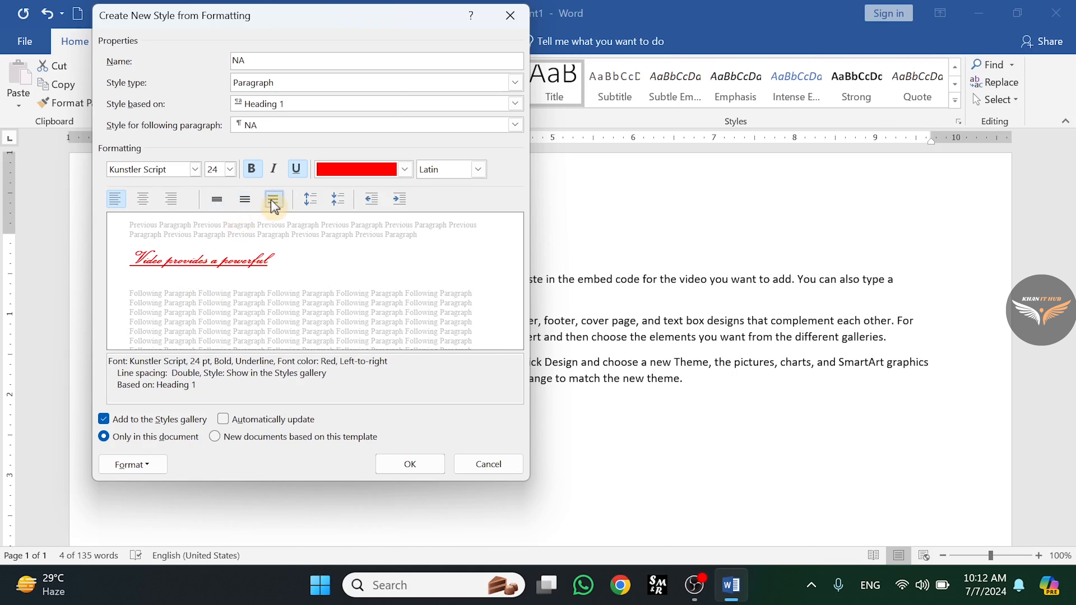
pyautogui.click(218, 201)
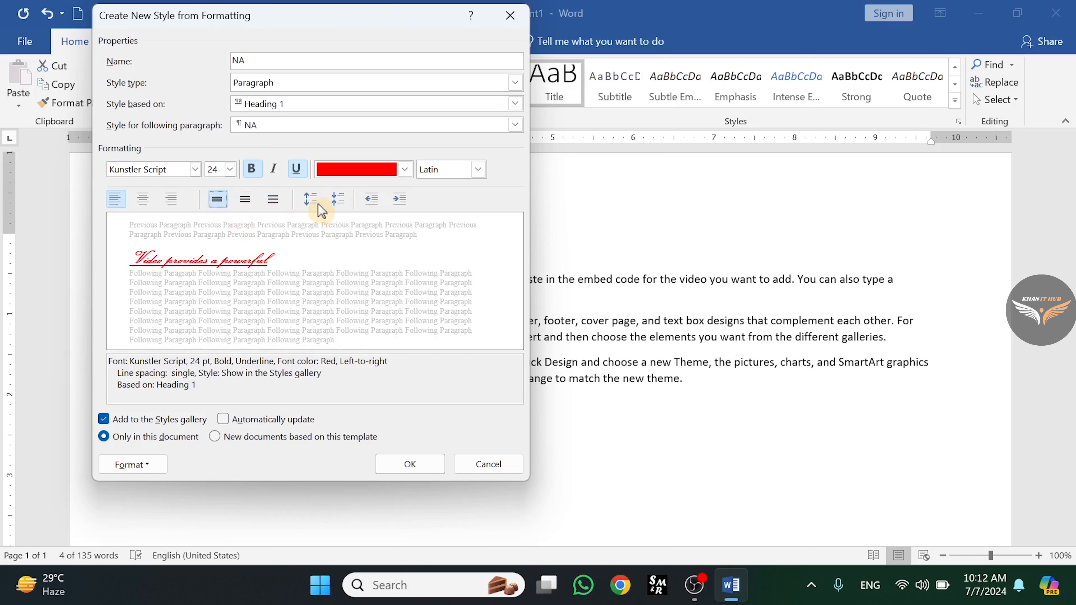
# Step: Try increasing the style's paragraph spacing to 36 pt before and 24 pt after, and reduce it back again
pyautogui.click(310, 200)
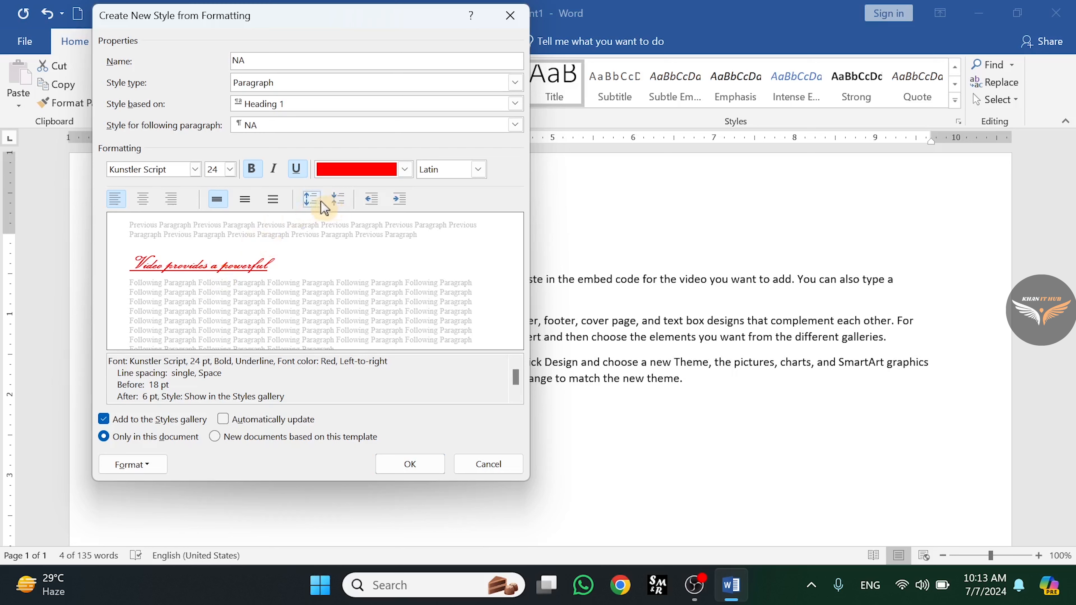
pyautogui.click(311, 199)
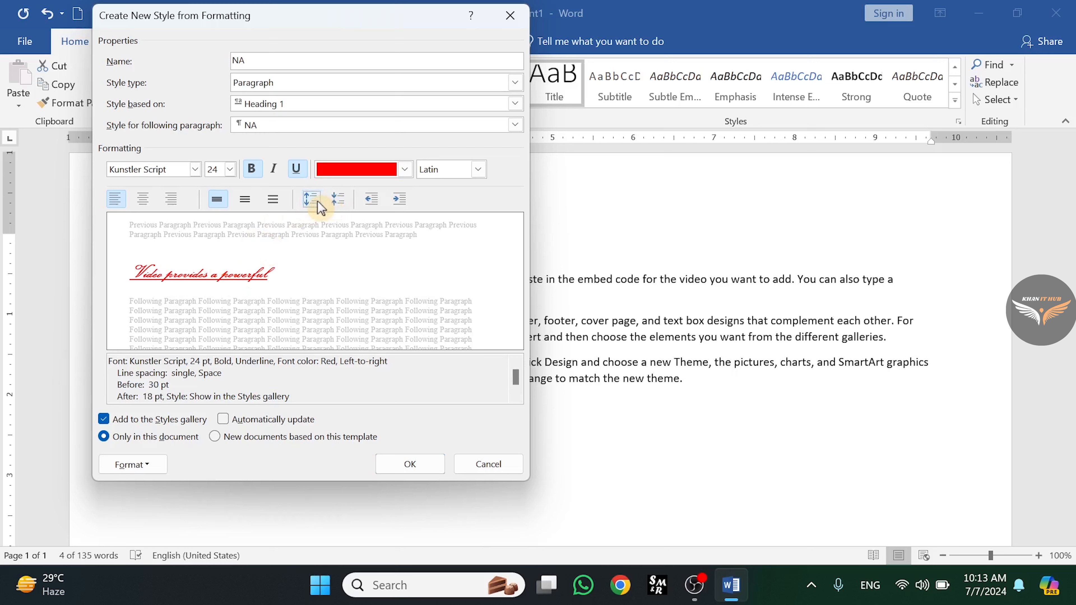
pyautogui.click(320, 208)
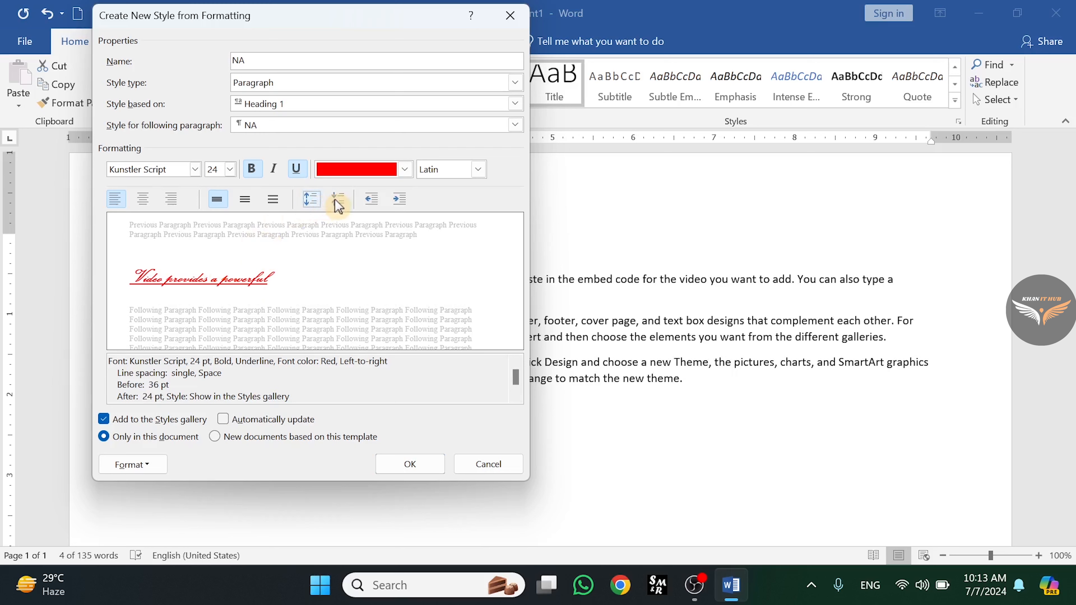
pyautogui.click(337, 206)
pyautogui.click(338, 207)
pyautogui.click(338, 206)
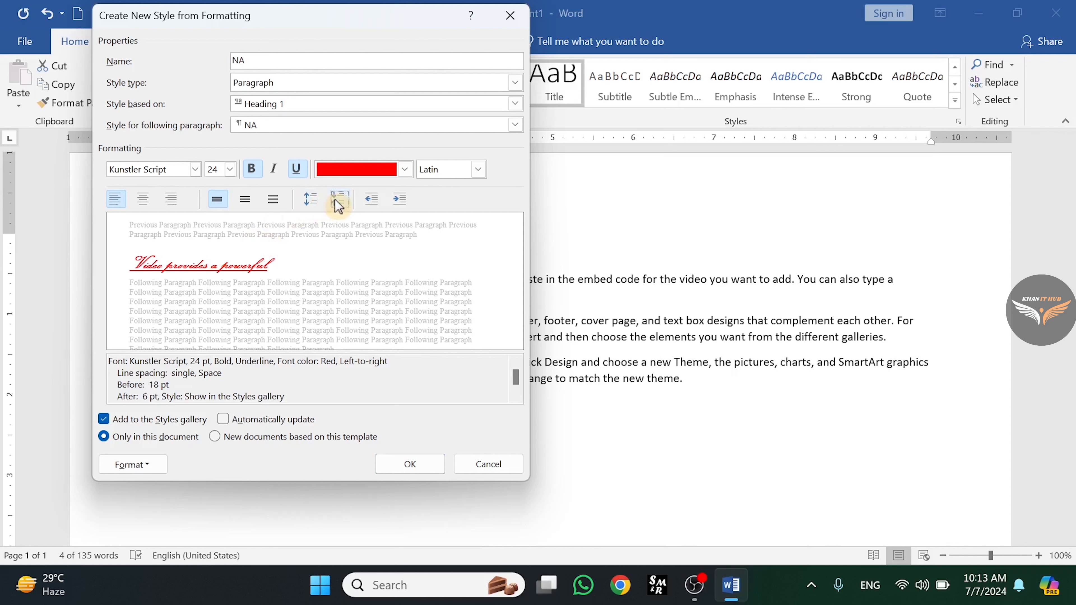
pyautogui.click(337, 207)
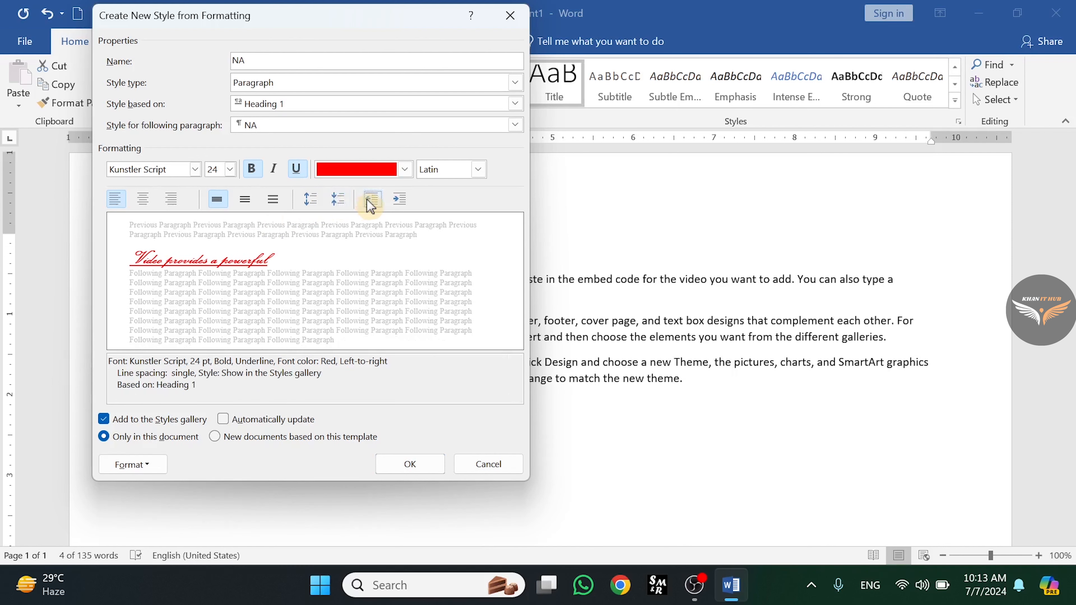
# Step: Try indenting the style's paragraph to 1" and remove the indent again
pyautogui.click(399, 200)
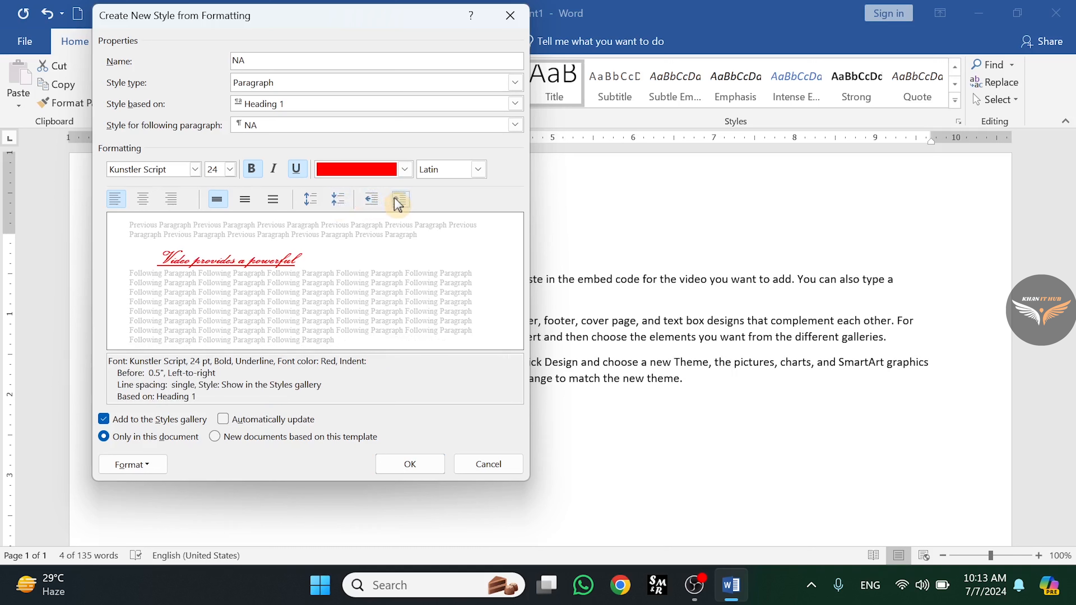
pyautogui.click(399, 200)
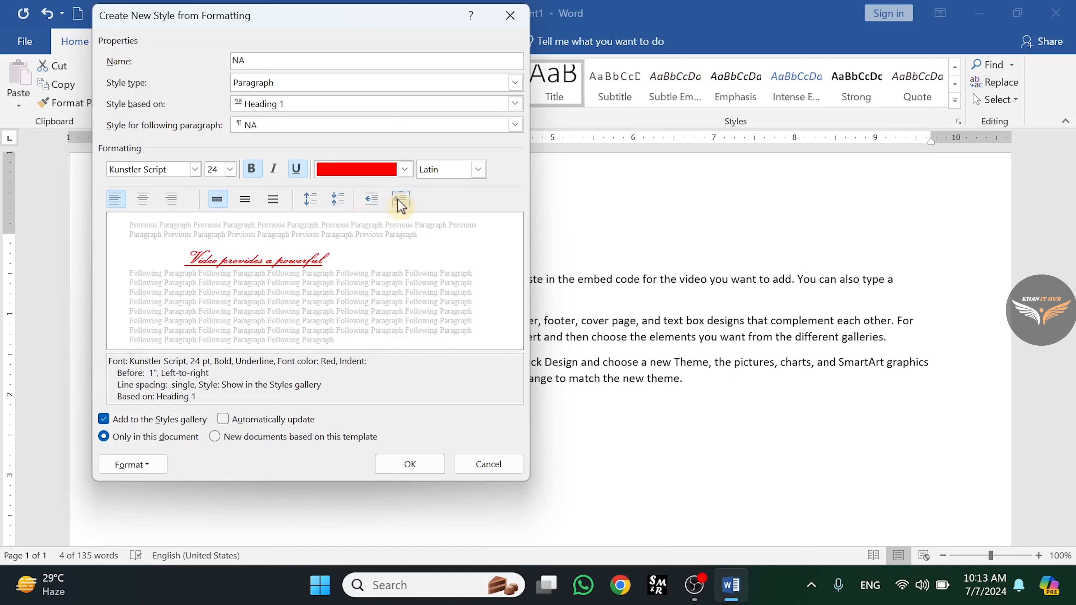
pyautogui.click(373, 199)
pyautogui.click(373, 199)
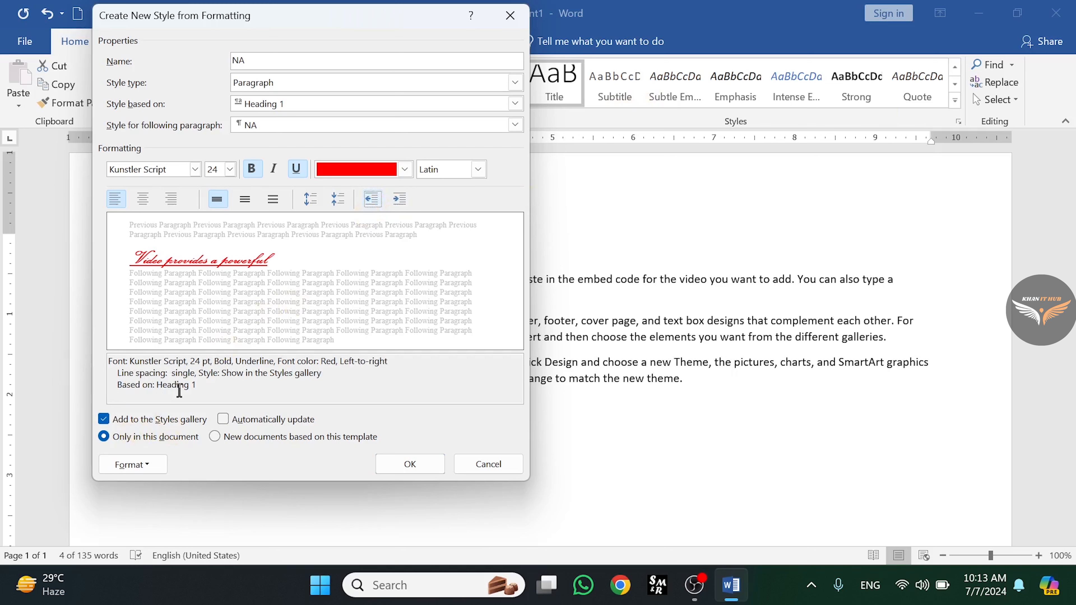
# Step: Create the NA style for this document only and check its entry in the styles gallery
pyautogui.click(149, 438)
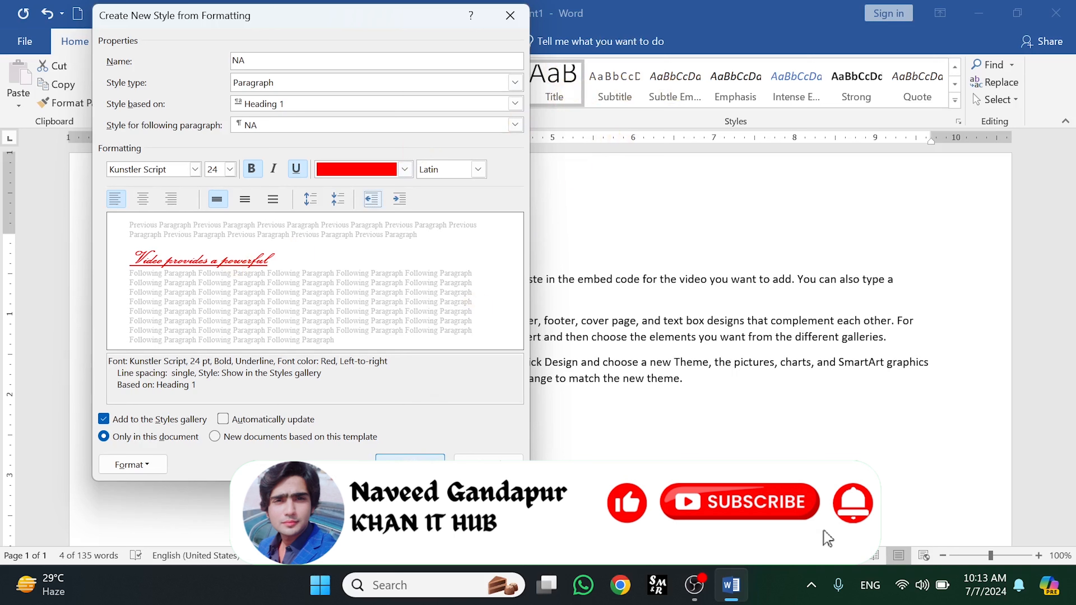
pyautogui.click(427, 471)
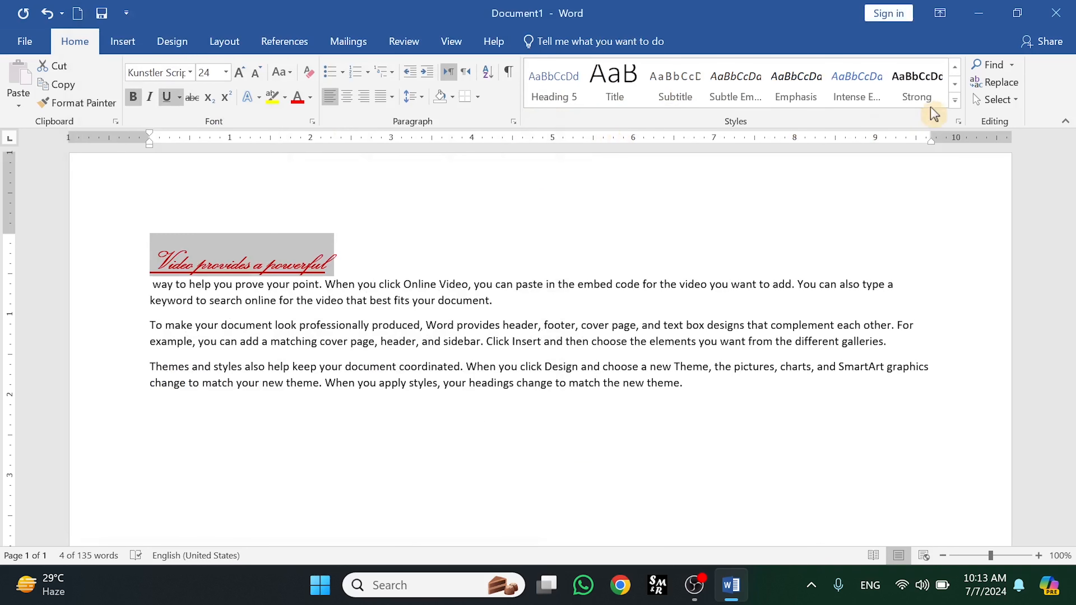
pyautogui.click(955, 100)
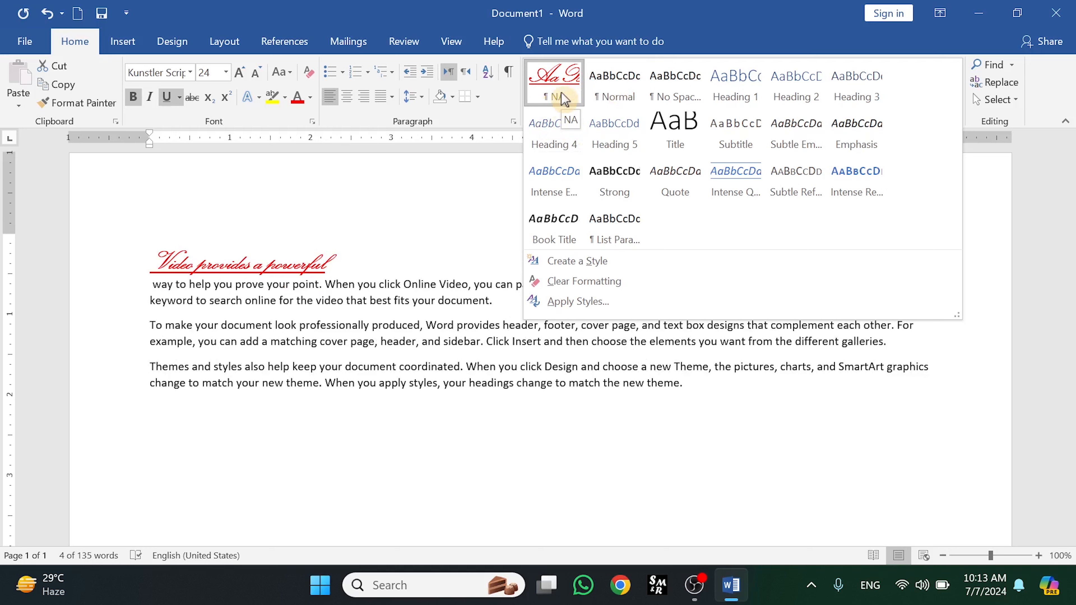
pyautogui.click(457, 197)
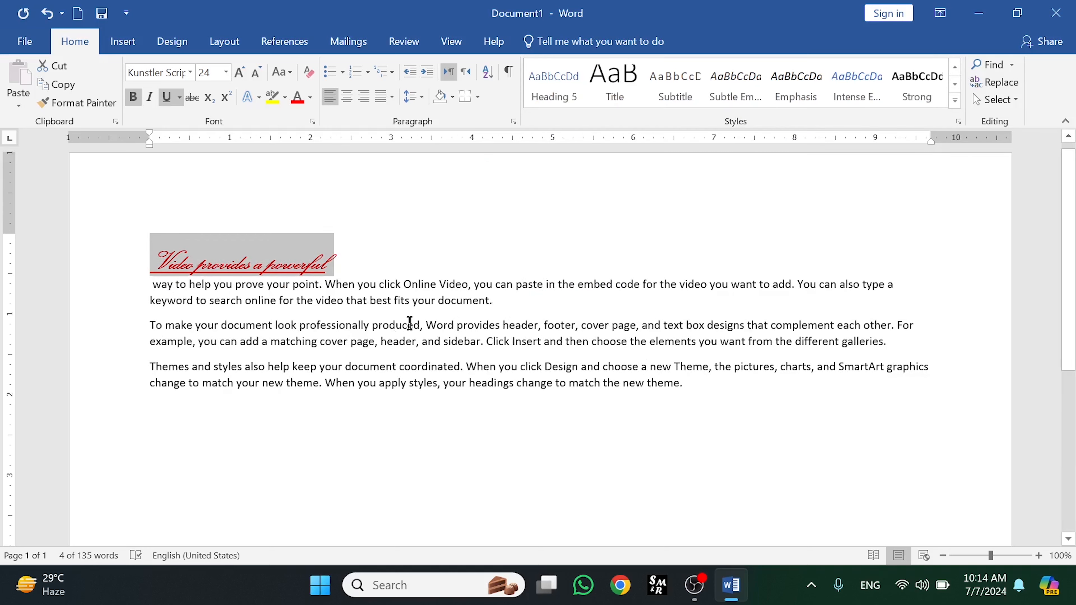
# Step: Apply the NA style to the whole last paragraph, starting with "Themes and styles also help"
pyautogui.moveTo(426, 325); pyautogui.dragTo(148, 324)
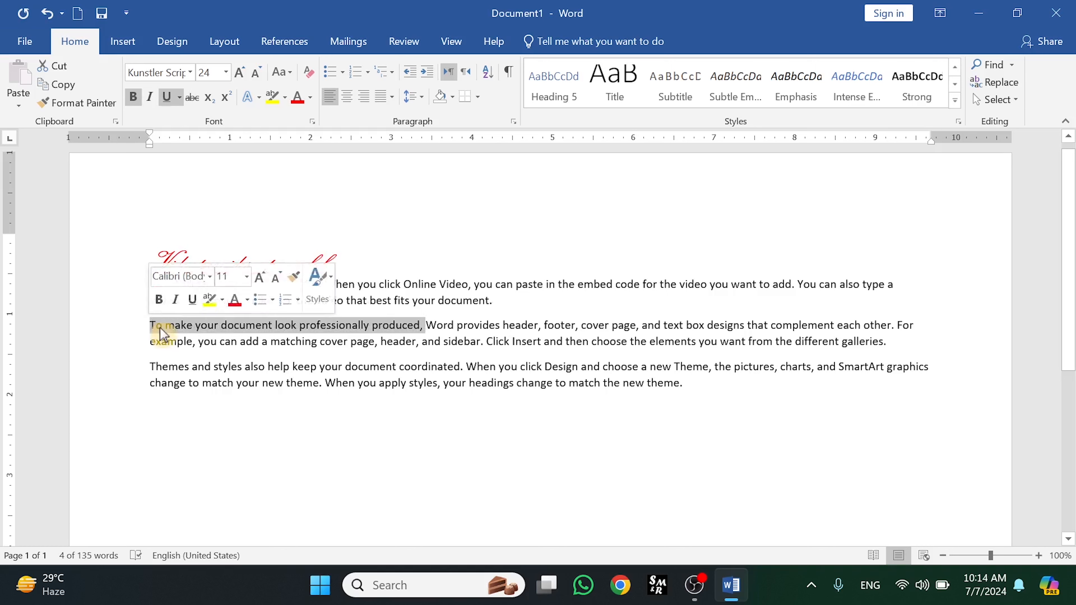
pyautogui.moveTo(683, 383); pyautogui.dragTo(203, 384)
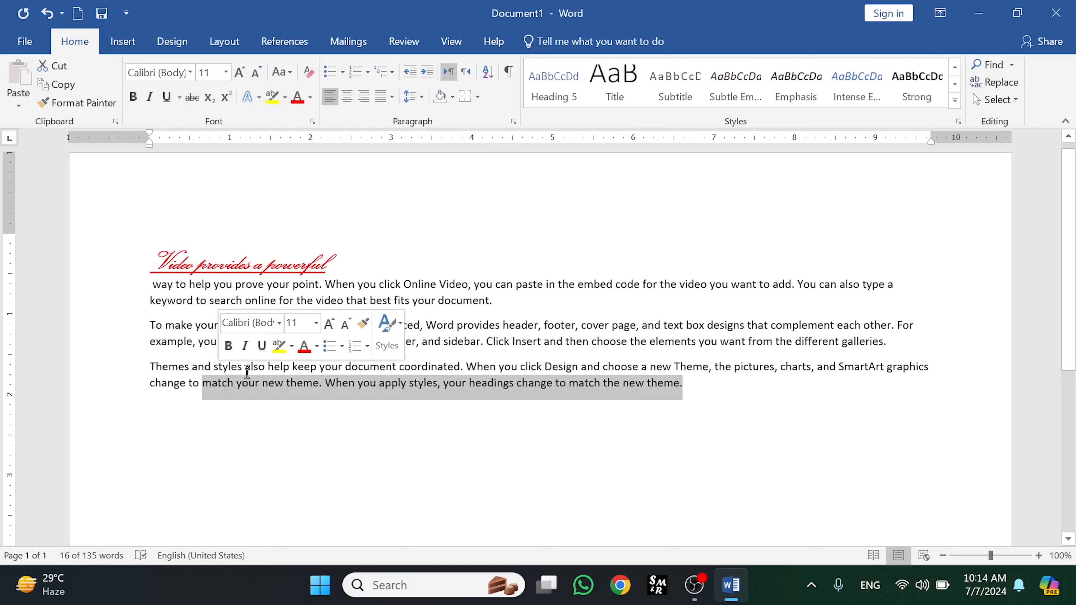
pyautogui.click(680, 402)
pyautogui.moveTo(678, 384); pyautogui.dragTo(90, 373)
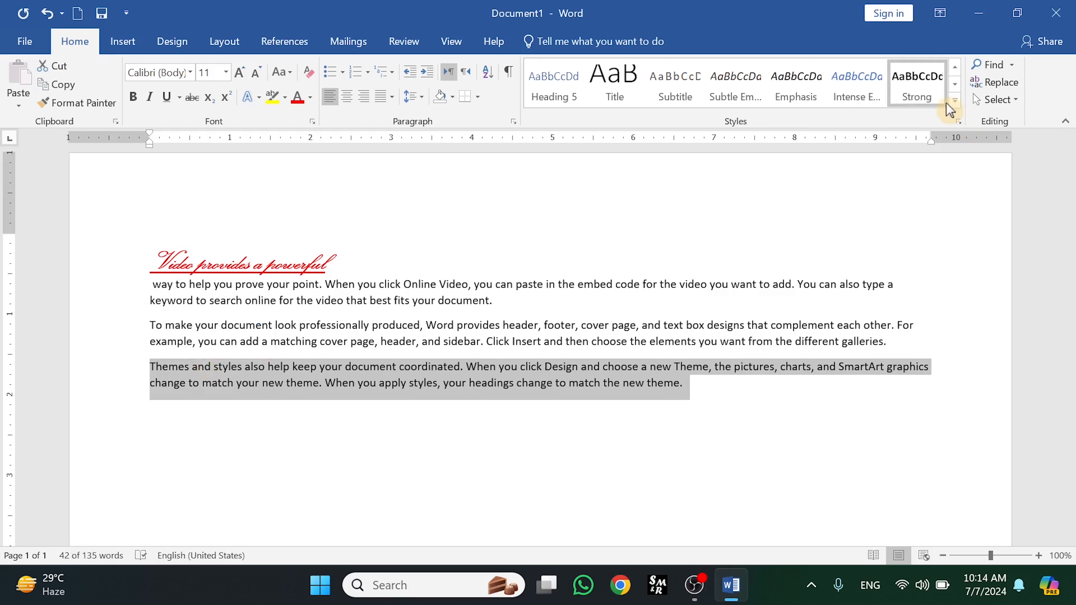
pyautogui.click(955, 100)
pyautogui.click(553, 82)
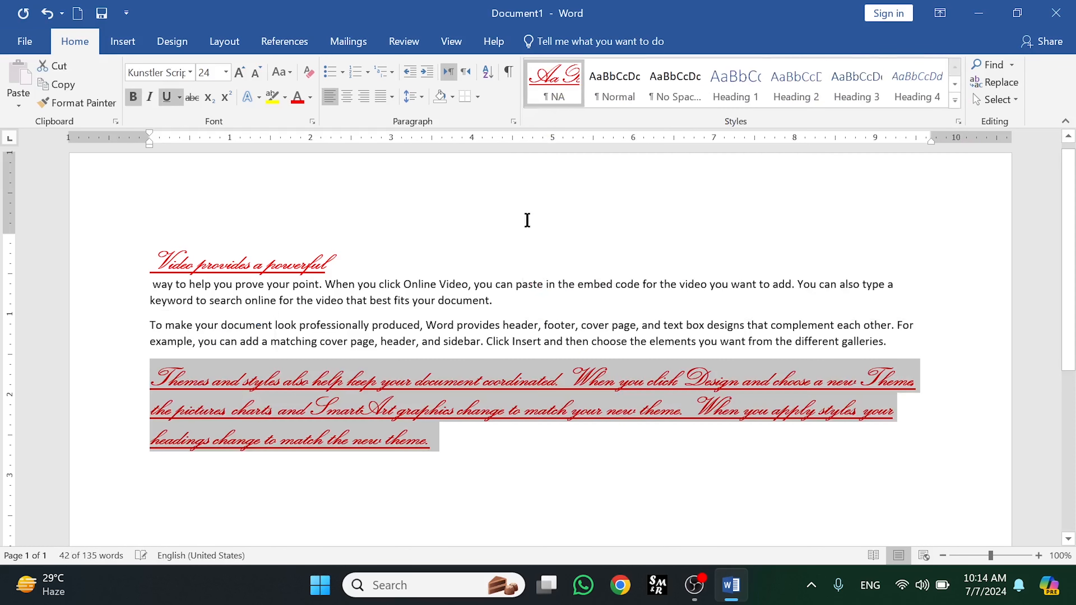
# Step: Try clearing all formatting from the last paragraph, starting with "Themes and styles also help", and undo the clearing
pyautogui.click(485, 477)
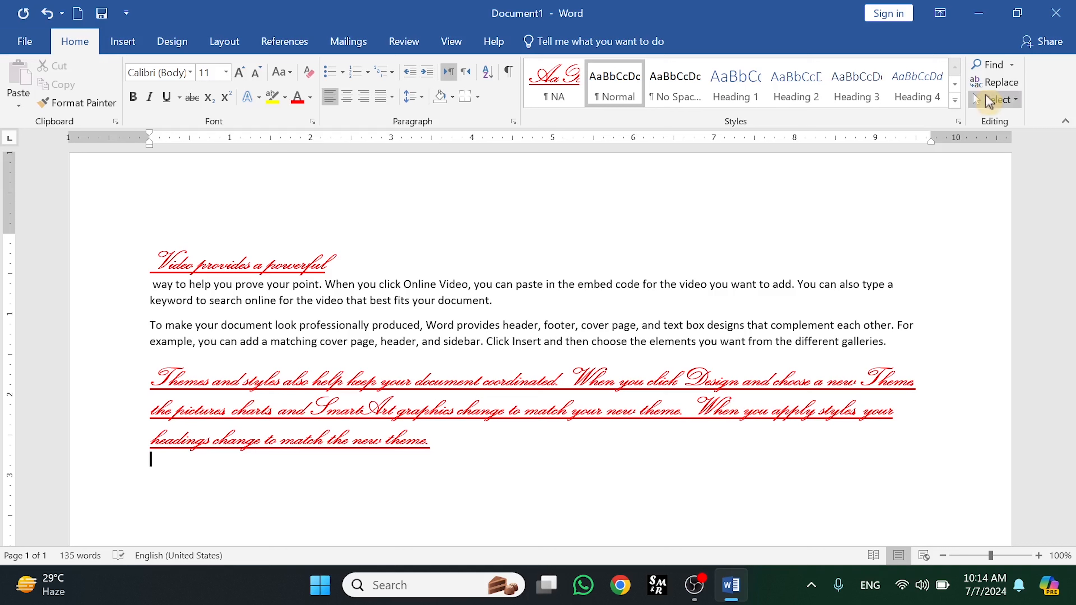
pyautogui.click(955, 101)
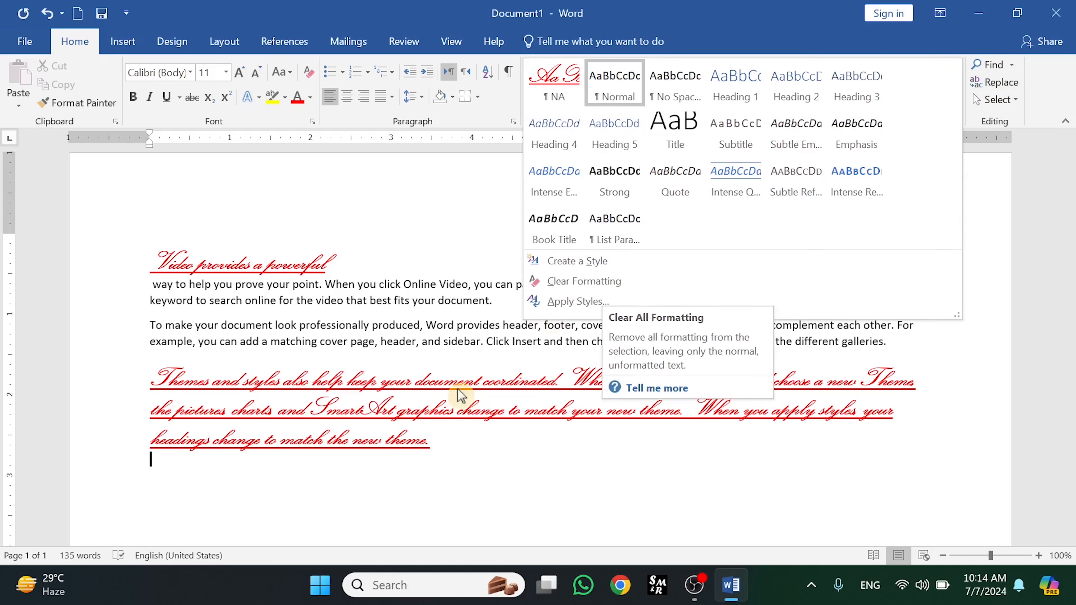
pyautogui.click(449, 446)
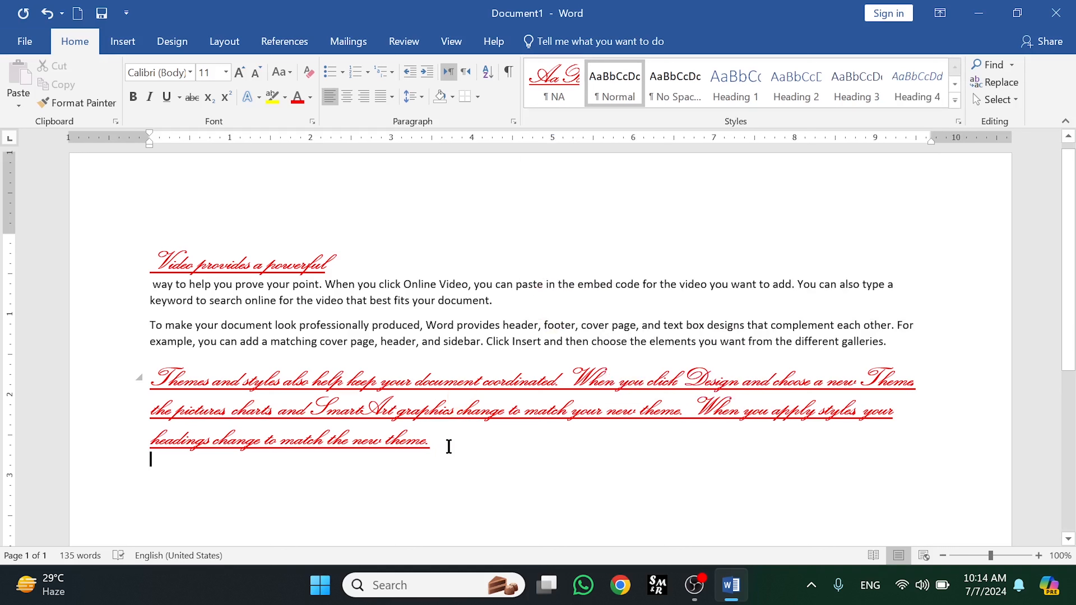
pyautogui.tripleClick(354, 440)
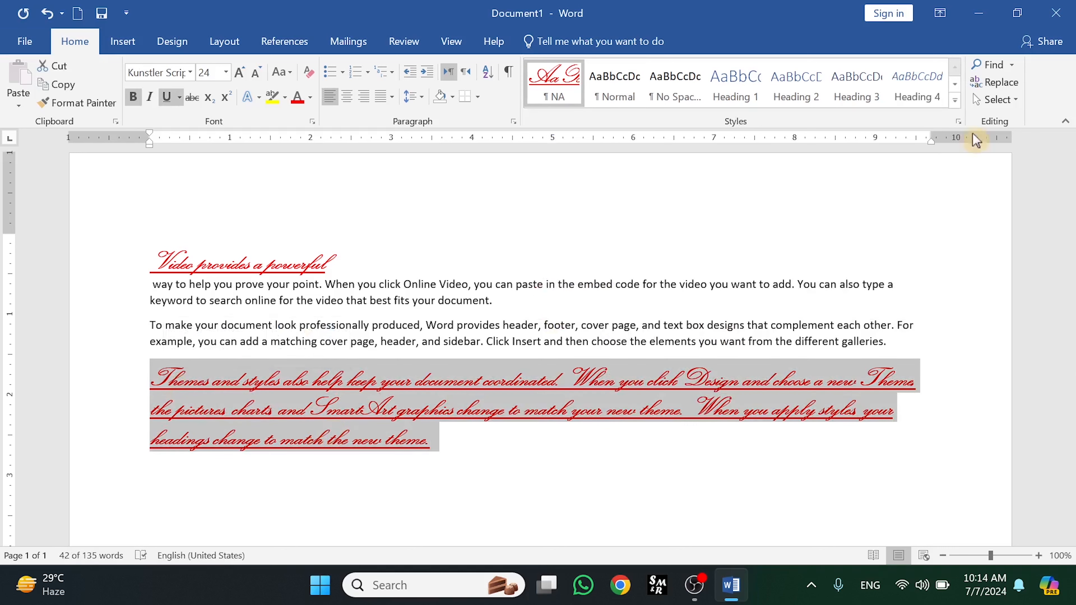
pyautogui.click(955, 100)
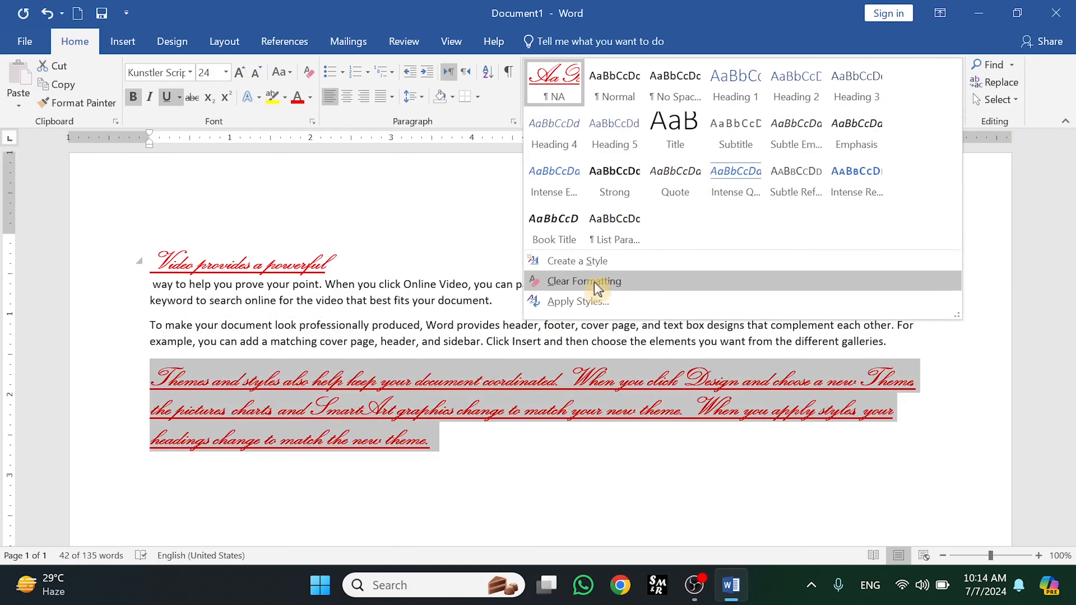
pyautogui.click(597, 283)
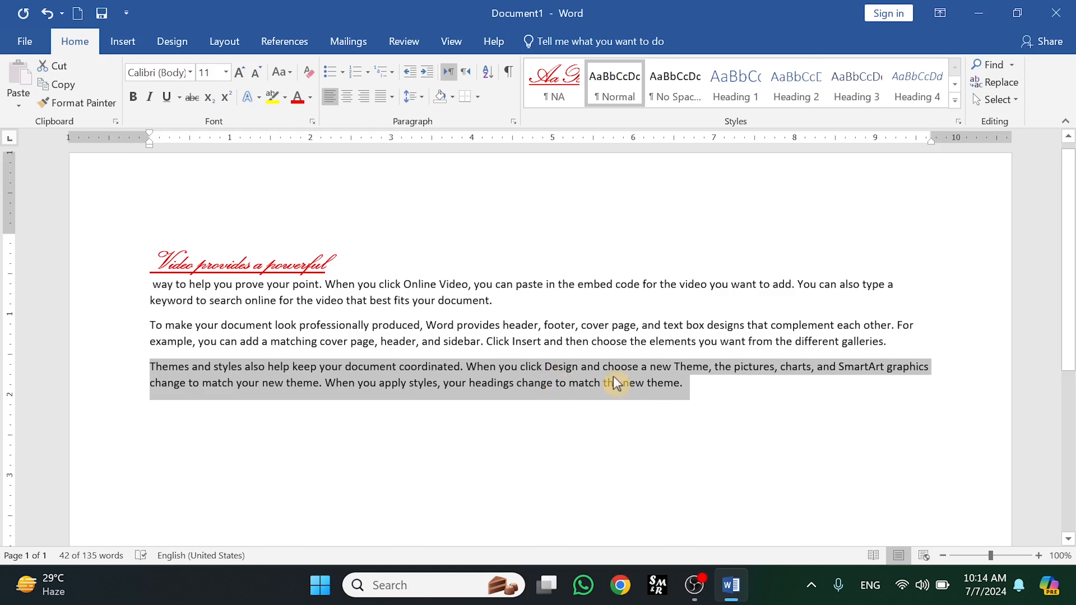
pyautogui.hotkey('ctrl', 'z')
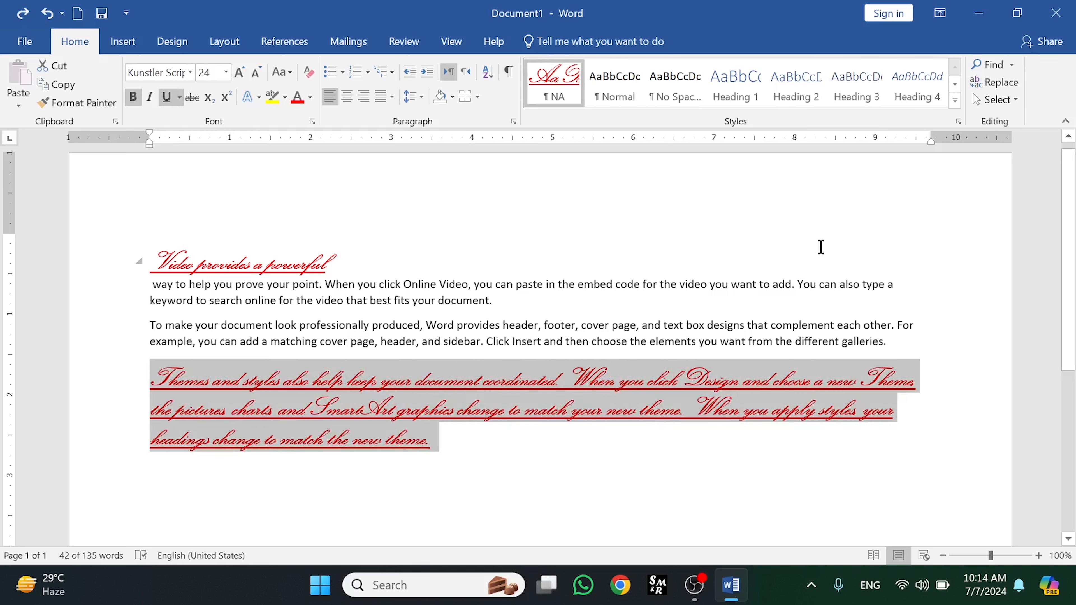
# Step: Use Apply Styles to give the paragraph containing "for the video you want to add" the Heading 2 style
pyautogui.click(954, 101)
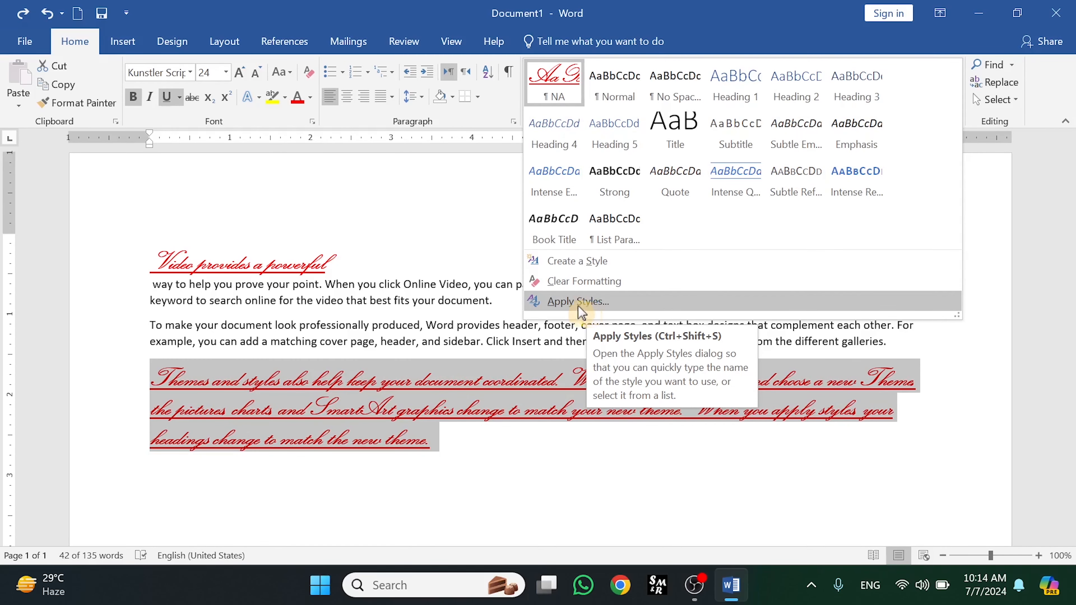
pyautogui.click(482, 321)
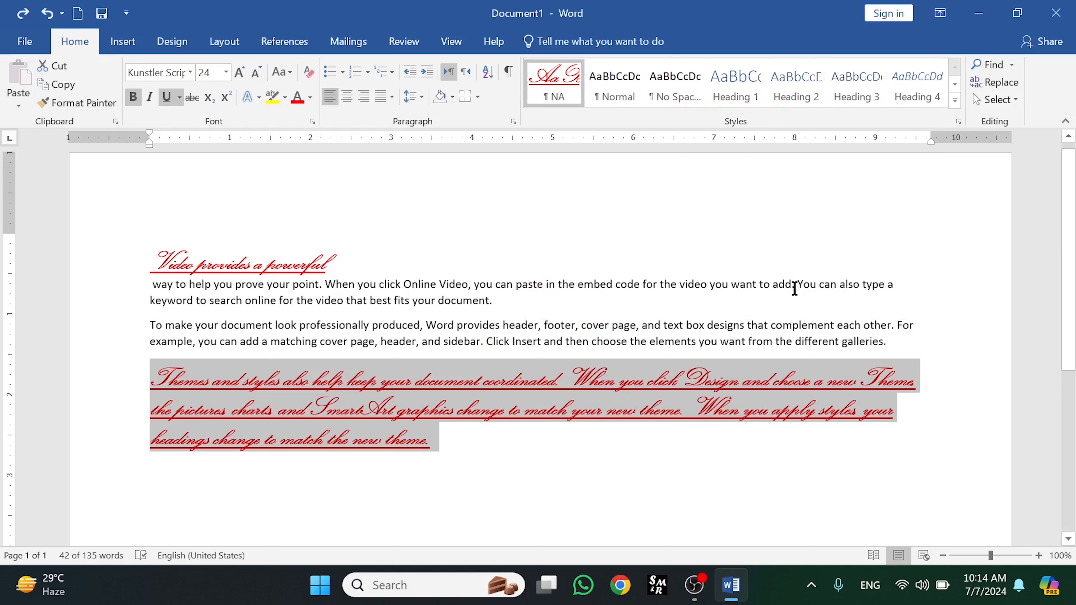
pyautogui.moveTo(795, 282); pyautogui.dragTo(643, 285)
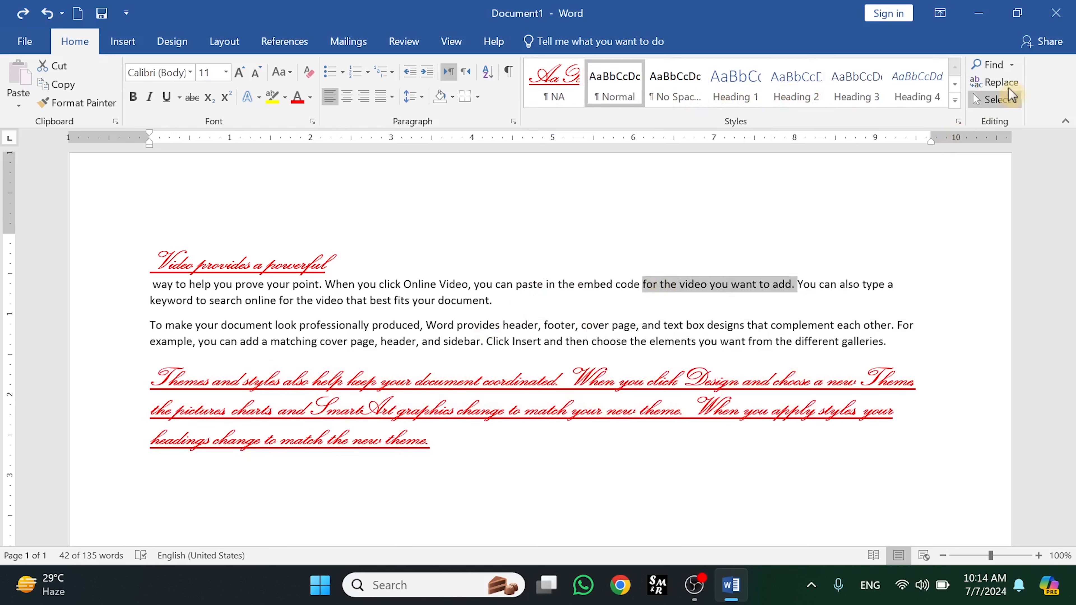
pyautogui.click(956, 102)
pyautogui.click(596, 308)
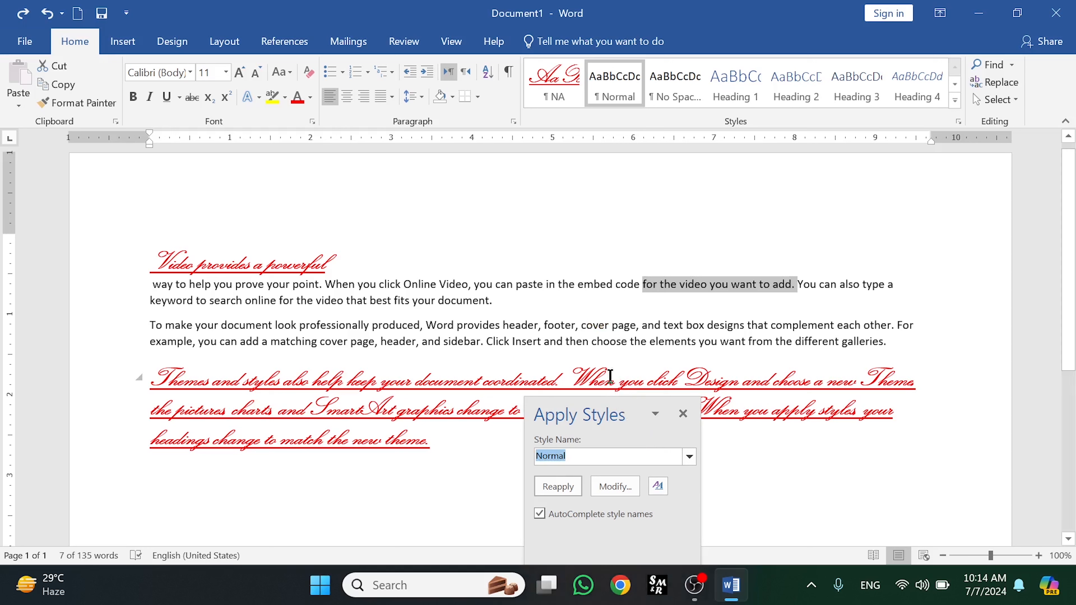
pyautogui.moveTo(628, 410); pyautogui.dragTo(520, 109)
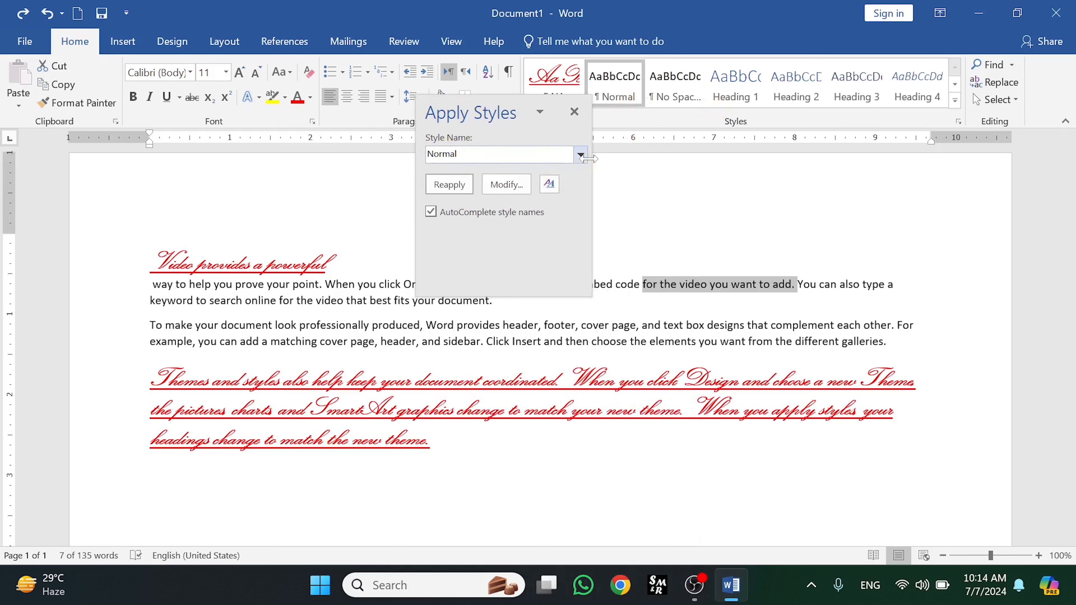
pyautogui.click(580, 155)
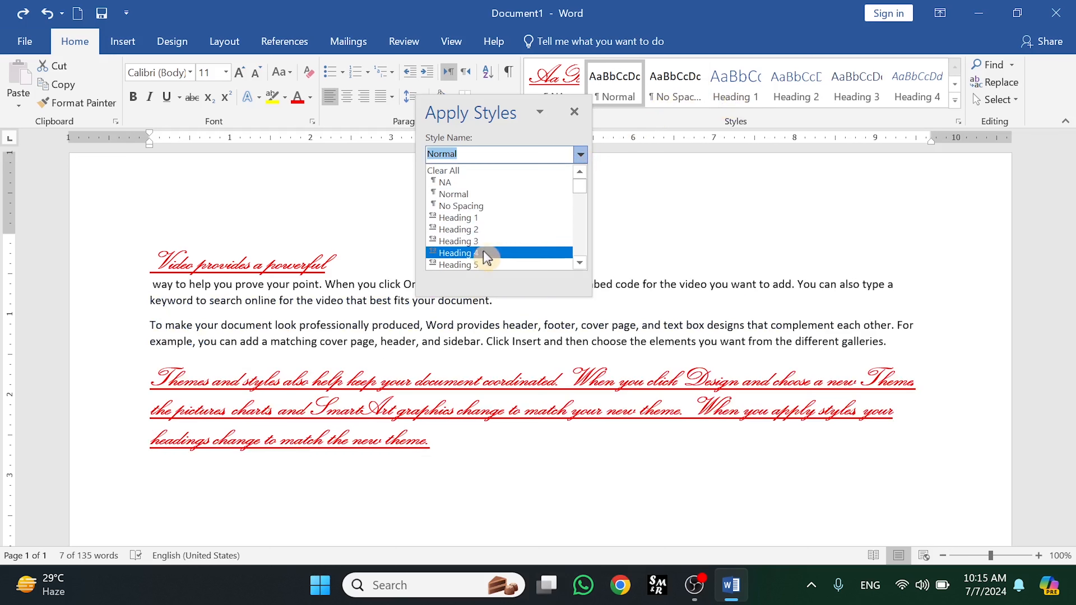
pyautogui.moveTo(580, 186)
pyautogui.mouseDown()
pyautogui.moveTo(581, 197)
pyautogui.moveTo(580, 182)
pyautogui.mouseUp()
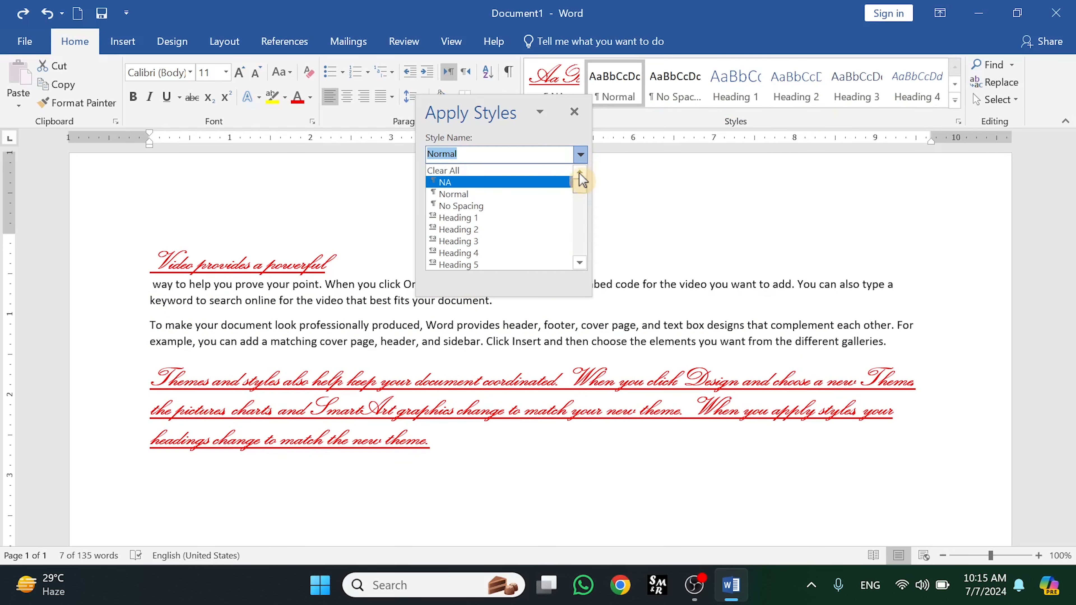
pyautogui.click(497, 232)
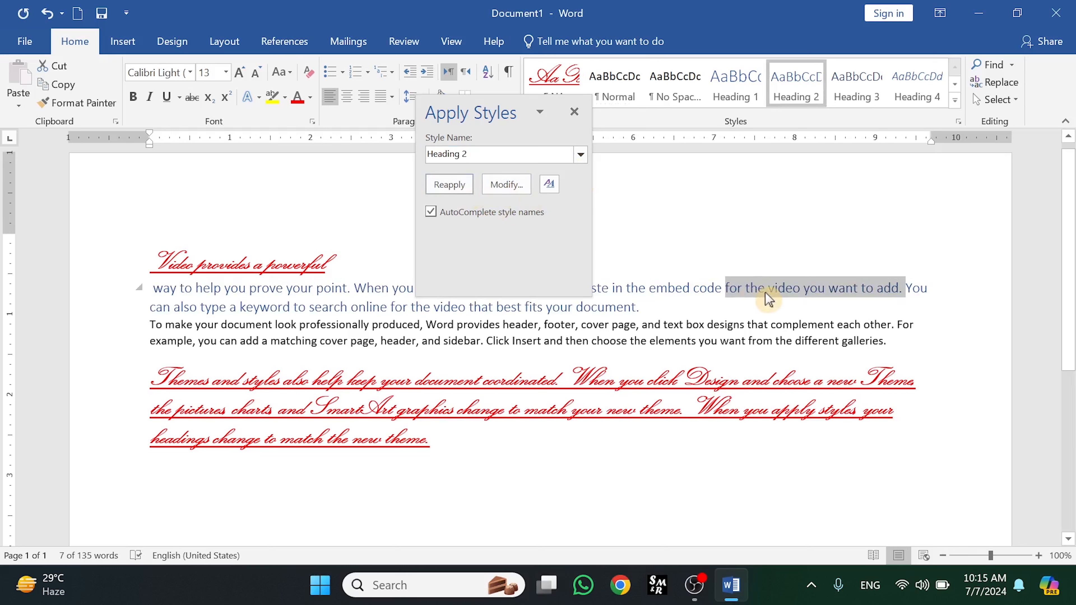
# Step: Review the Heading 2 style's settings in Modify Style without changing them, and close Apply Styles
pyautogui.click(516, 191)
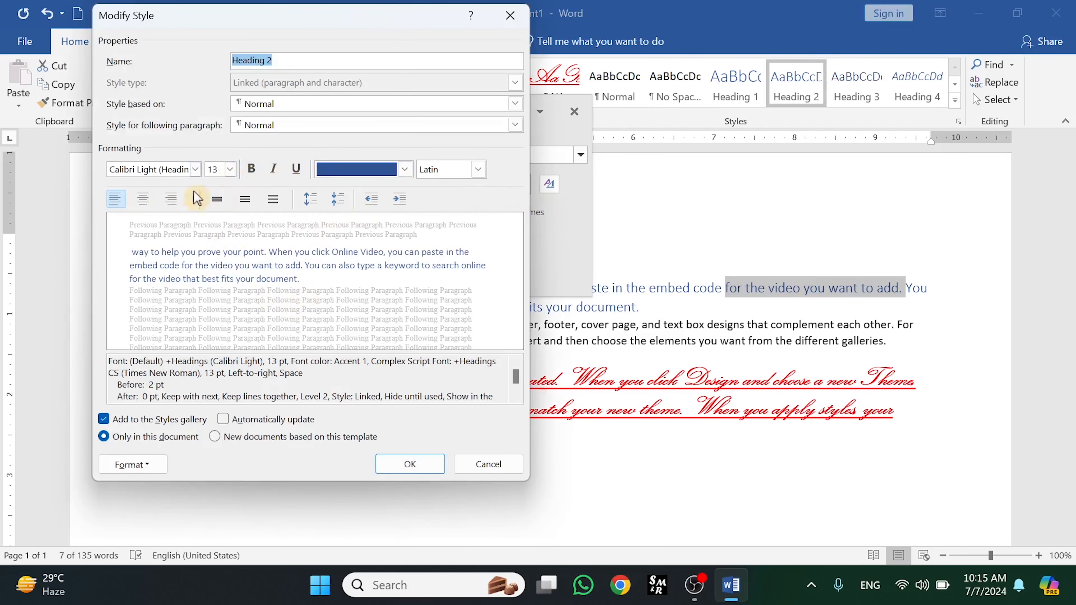
pyautogui.click(402, 471)
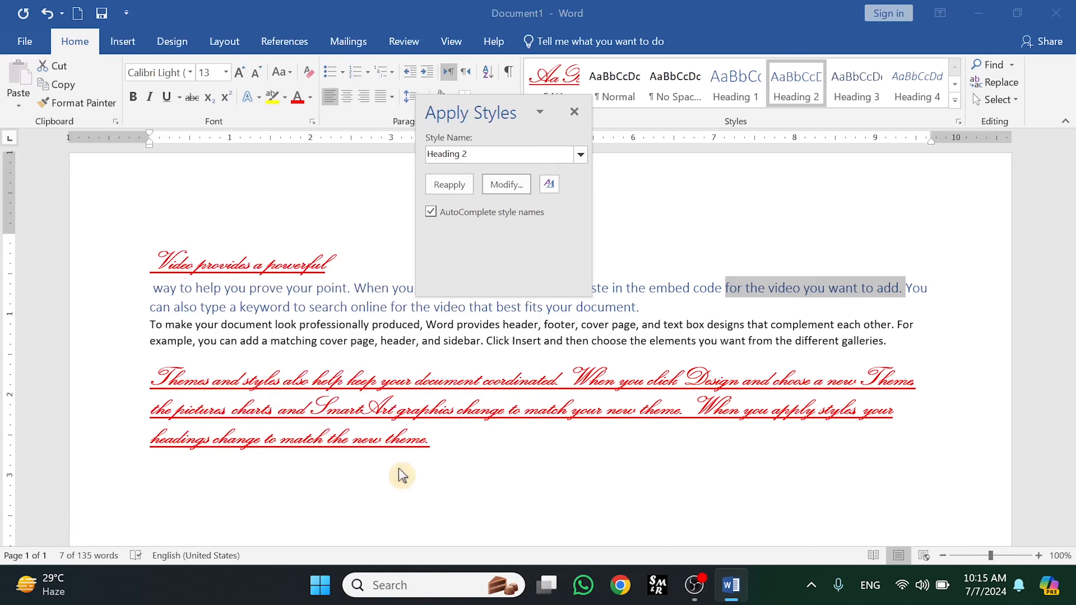
pyautogui.click(575, 112)
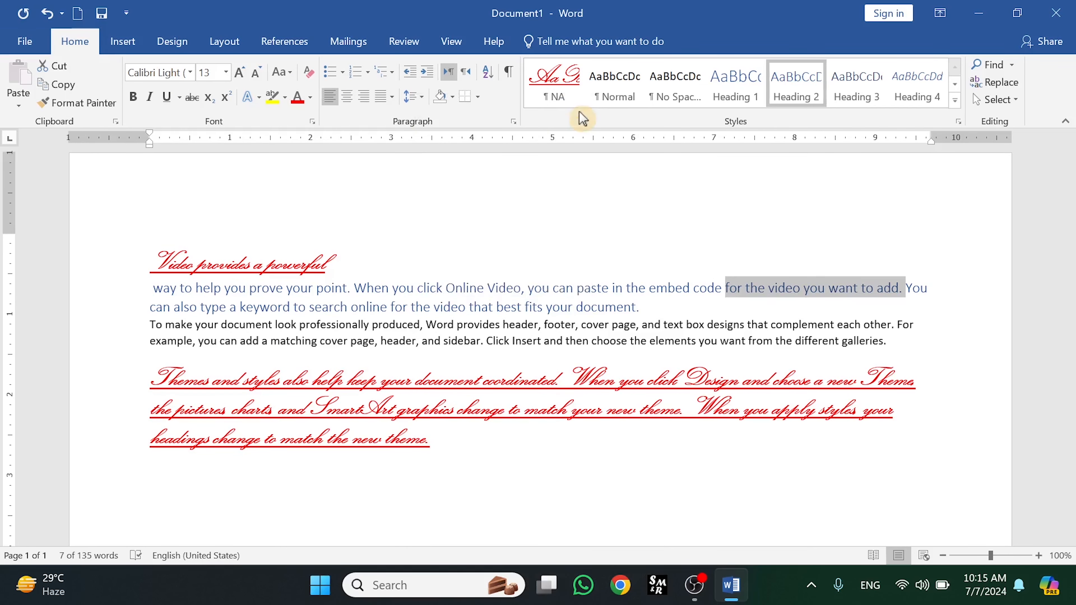
# Step: Try the Heading 3 and Normal styles on the paragraph starting with "way to help you", and settle on Heading 1
pyautogui.click(685, 301)
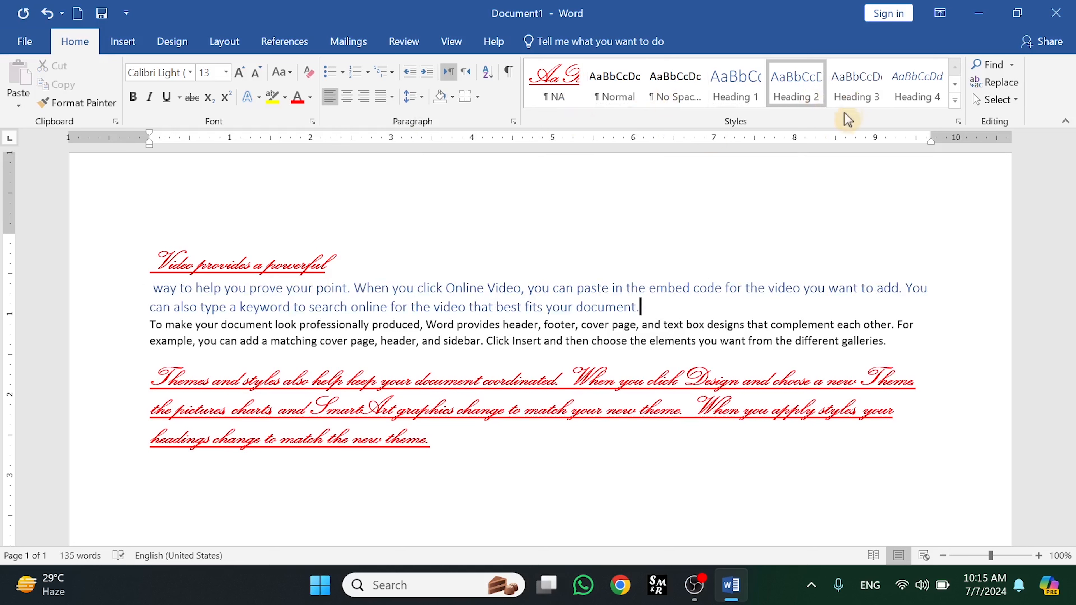
pyautogui.click(858, 94)
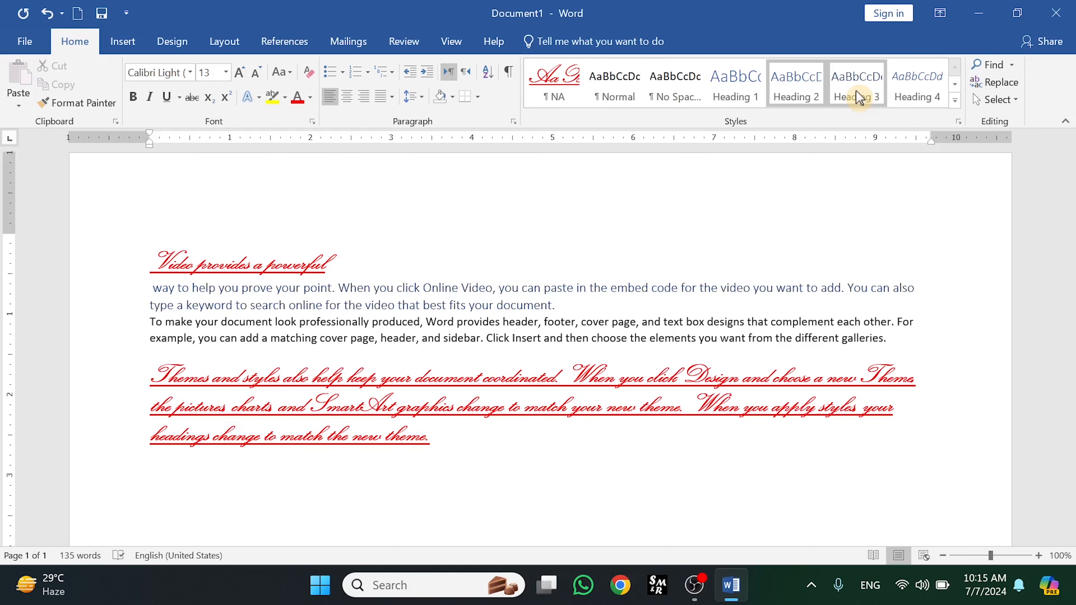
pyautogui.click(633, 98)
pyautogui.click(741, 94)
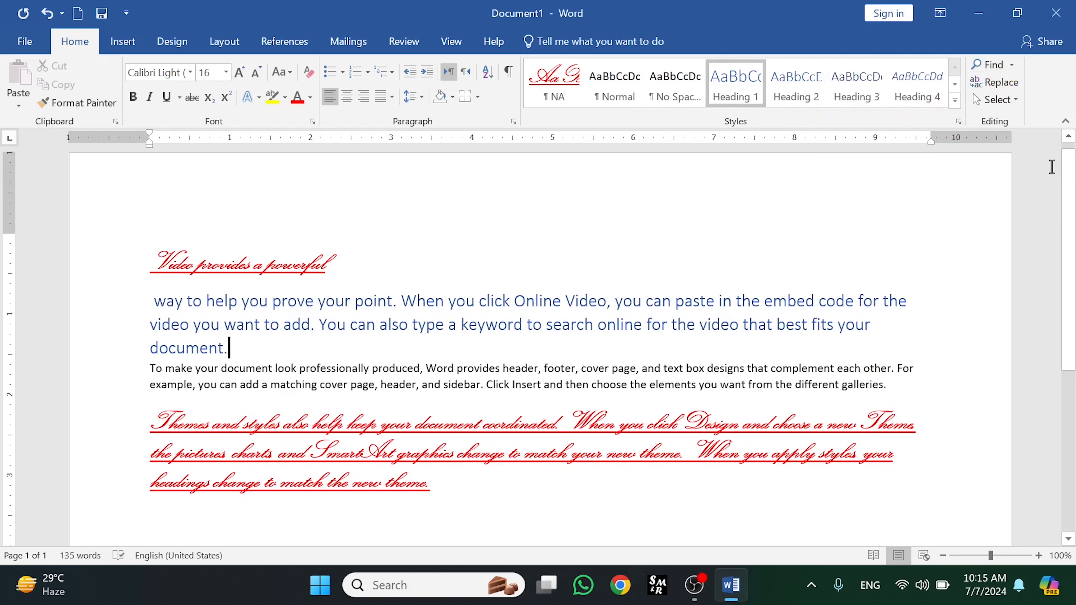
# Step: Search the document for "you" with Find, look over the highlighted matches, and close the search
pyautogui.click(1012, 64)
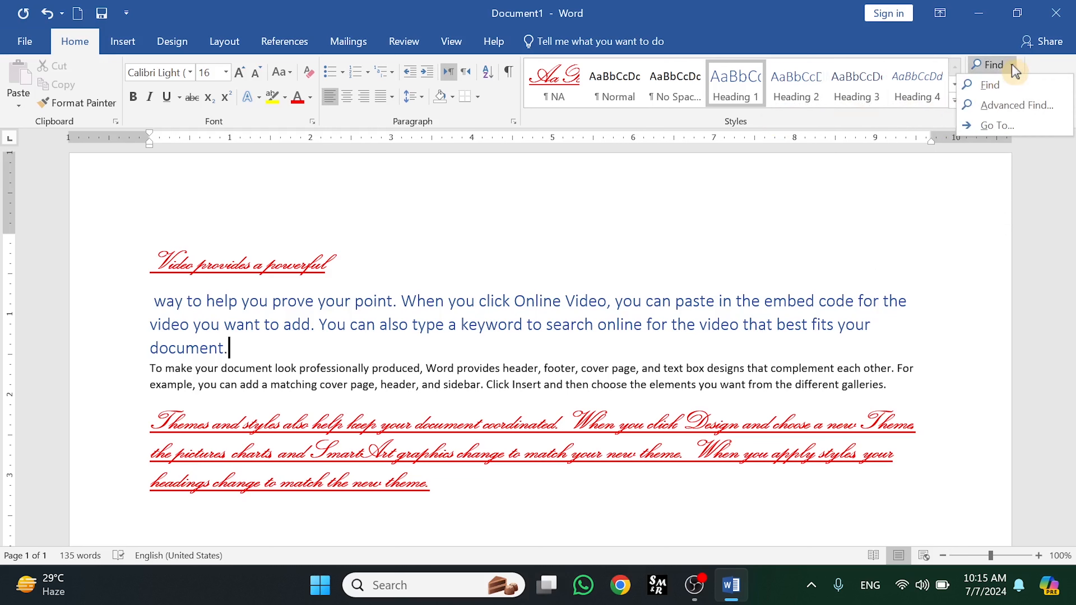
pyautogui.click(856, 182)
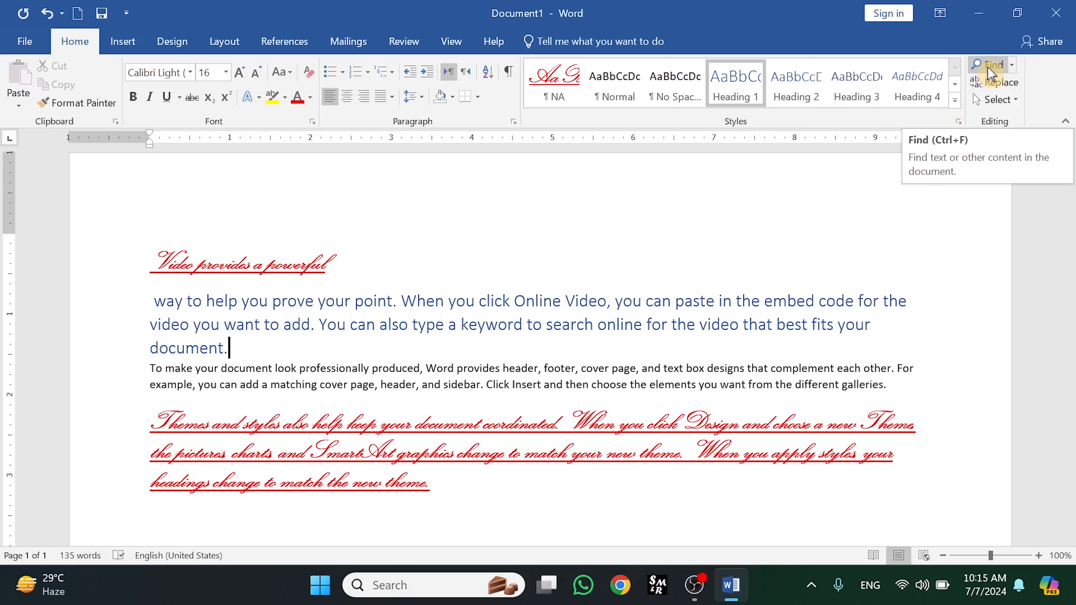
pyautogui.click(1013, 66)
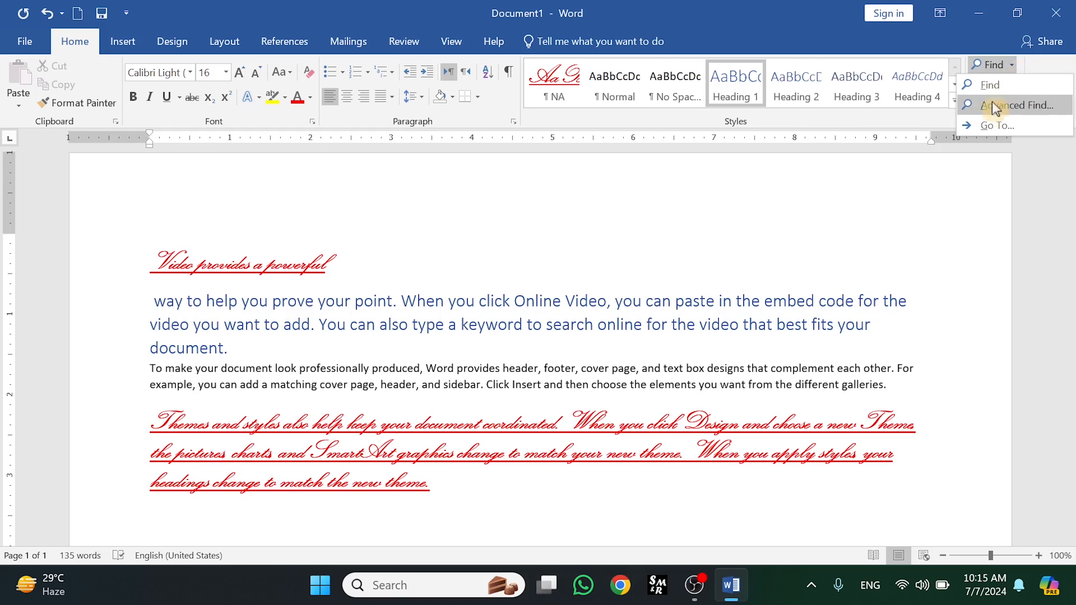
pyautogui.click(986, 90)
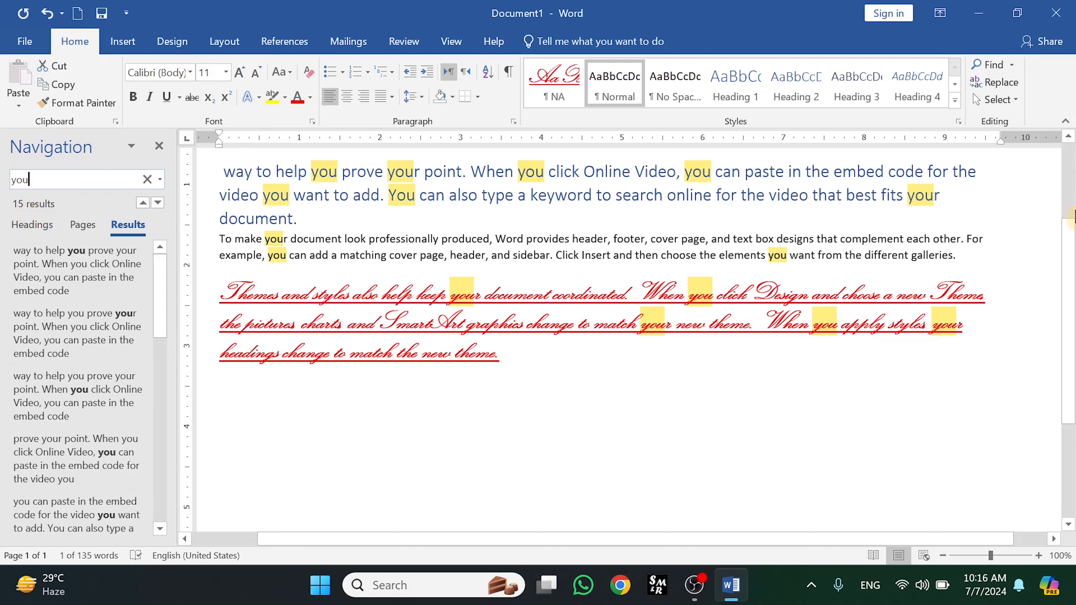
pyautogui.scroll(3, 1073, 216)
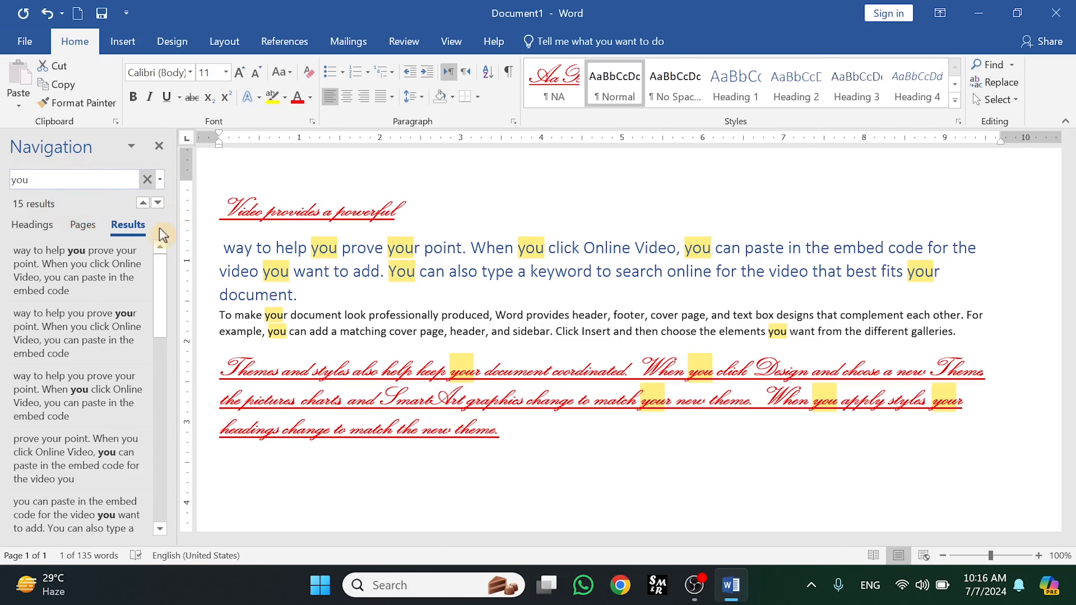
pyautogui.click(160, 154)
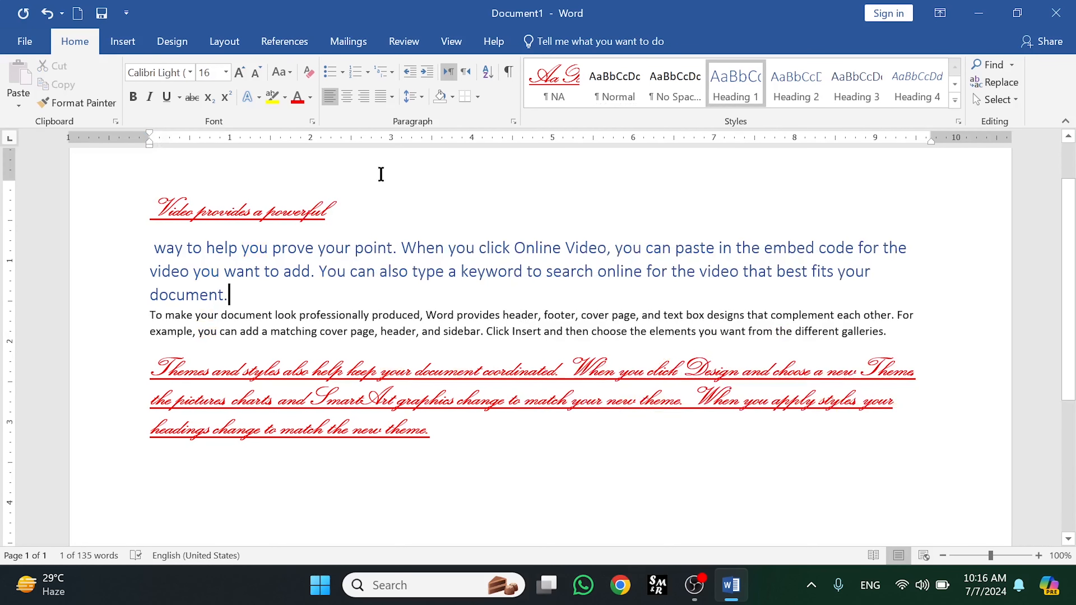
# Step: Open Advanced Find, look at its Replace and Go To options, and return to the Find options
pyautogui.click(1010, 66)
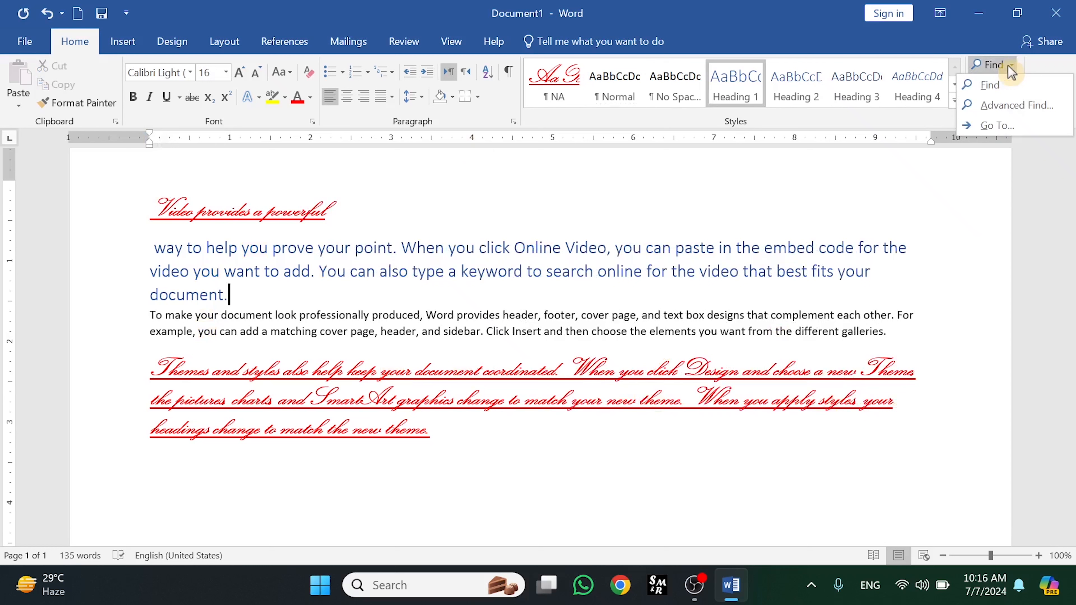
pyautogui.click(1013, 111)
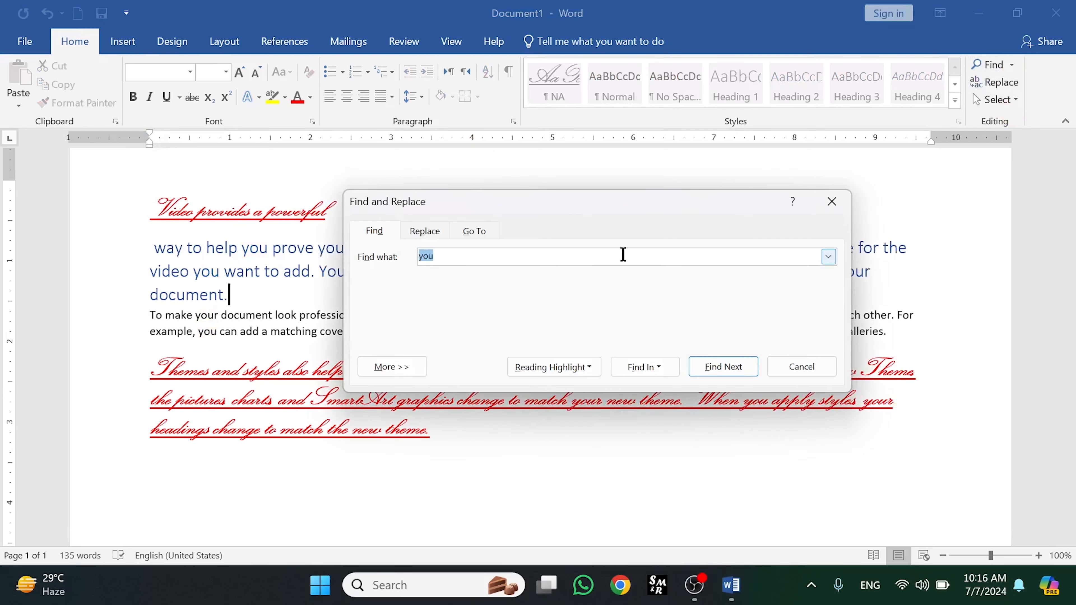
pyautogui.click(426, 234)
pyautogui.click(471, 237)
pyautogui.click(375, 233)
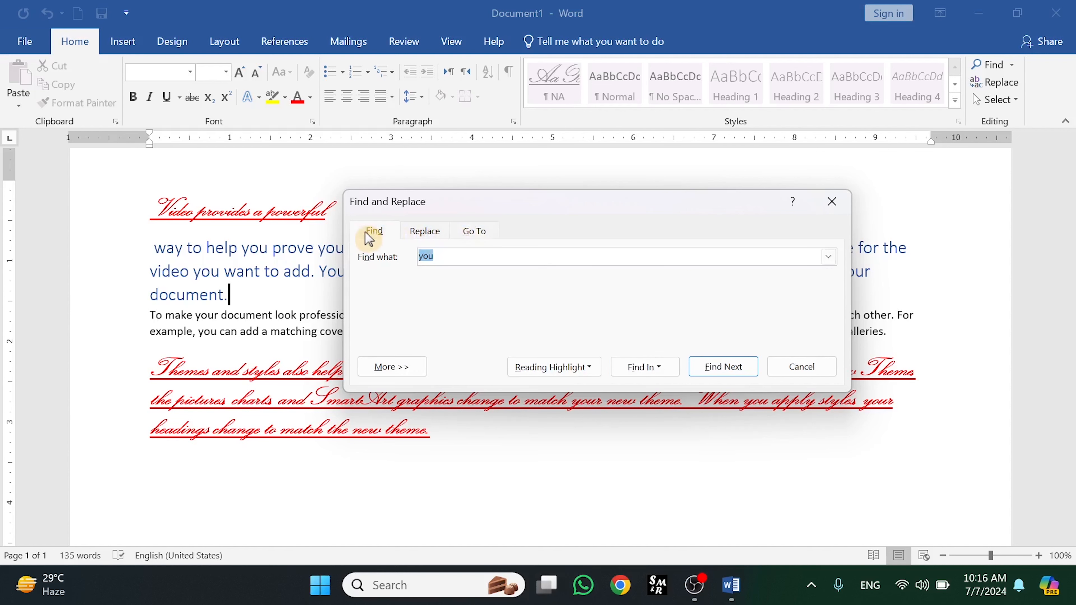
# Step: Step through the next three occurrences of "you" with Advanced Find, keeping the dialog clear of the text
pyautogui.click(450, 259)
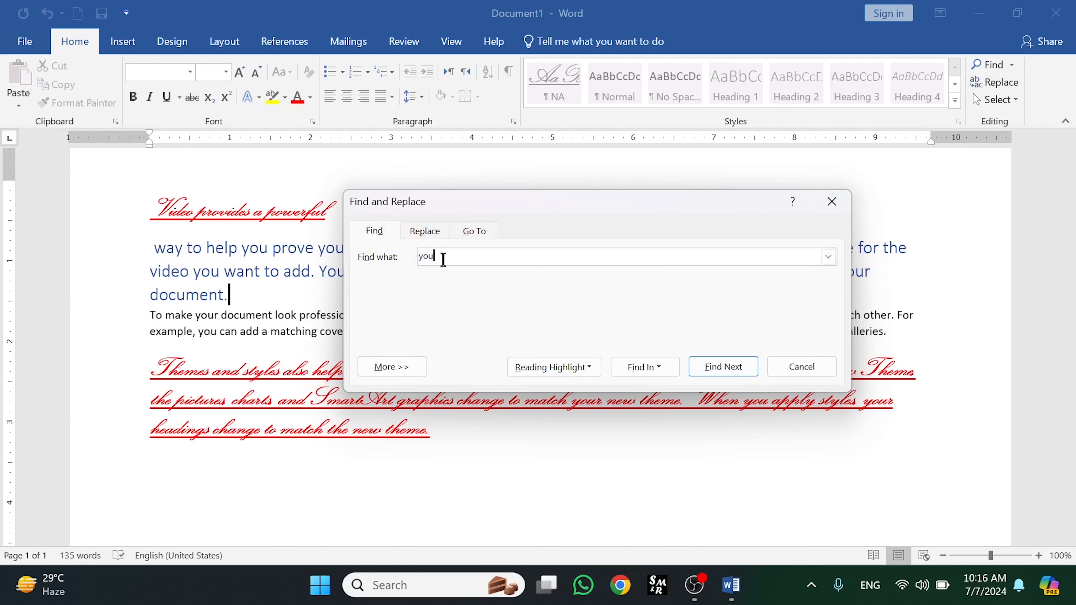
pyautogui.click(725, 374)
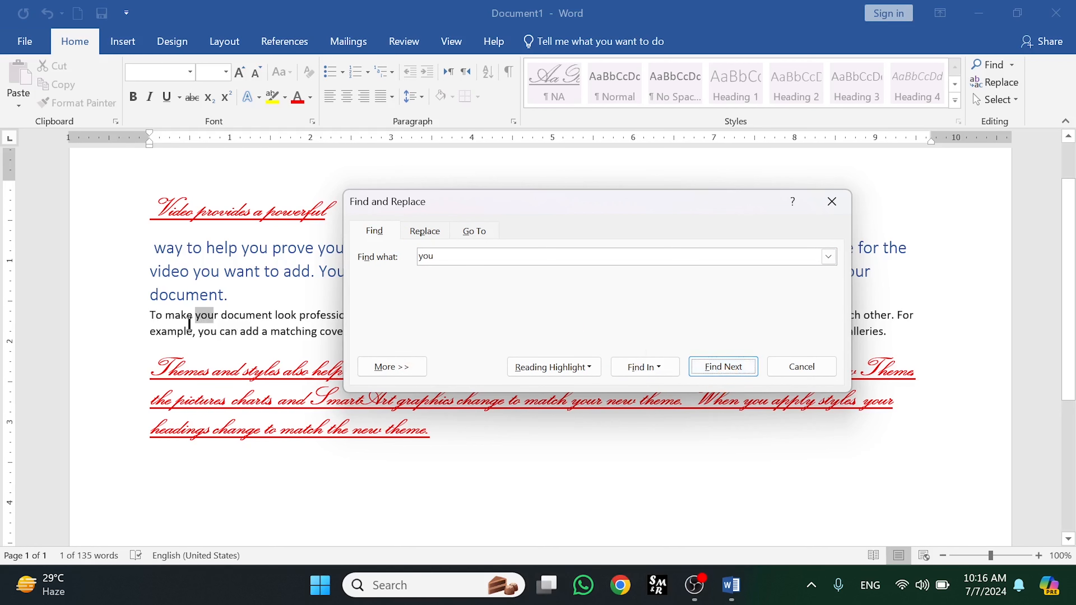
pyautogui.moveTo(591, 206); pyautogui.dragTo(567, 44)
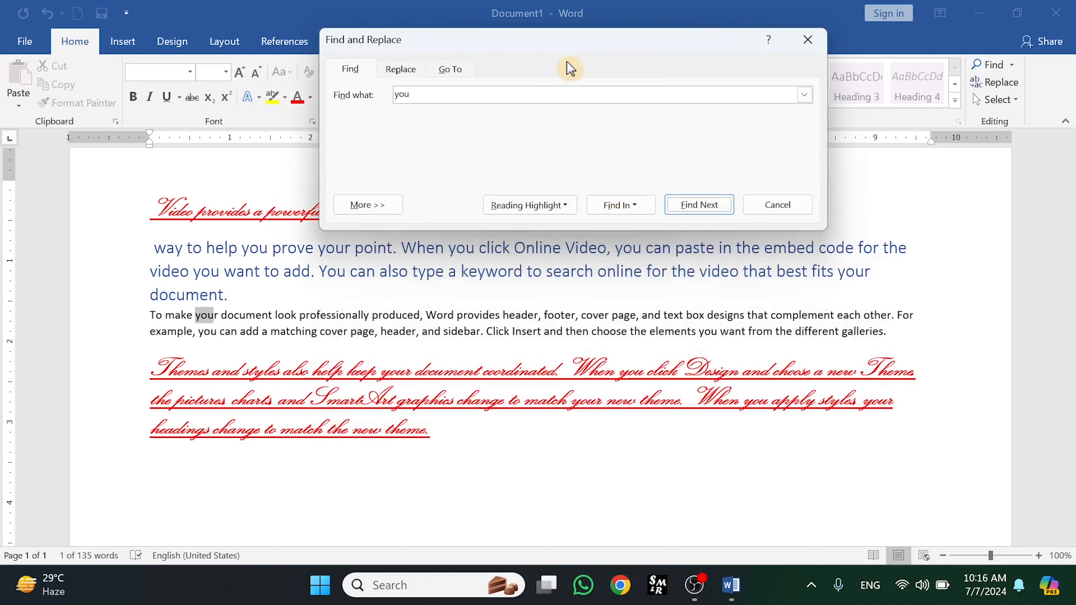
pyautogui.click(699, 205)
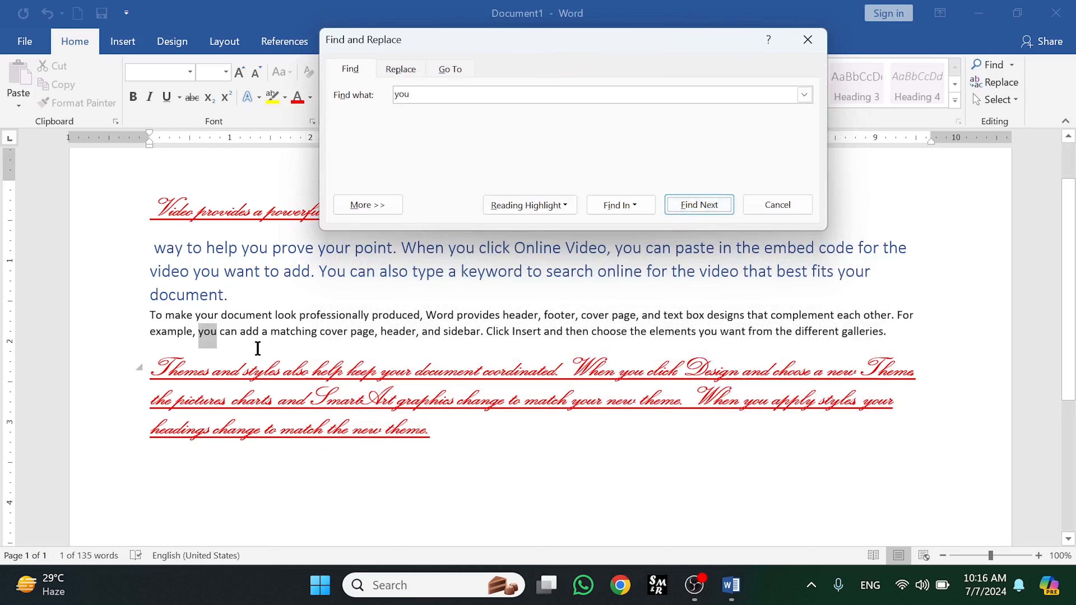
pyautogui.click(712, 207)
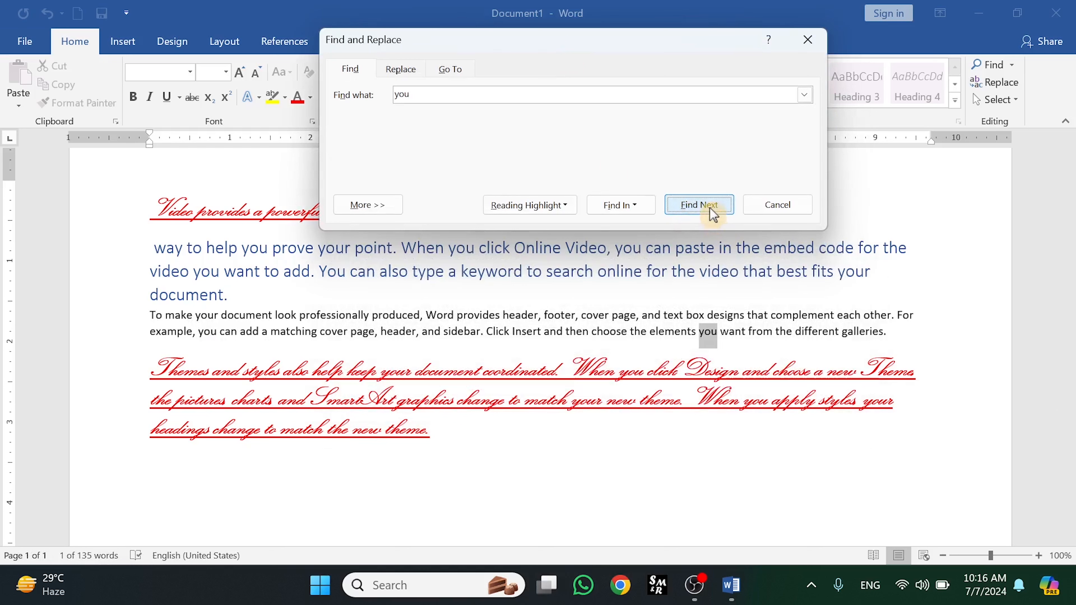
# Step: Highlight all occurrences of "you" with Reading Highlight and reposition the dialog
pyautogui.click(569, 212)
pyautogui.click(564, 229)
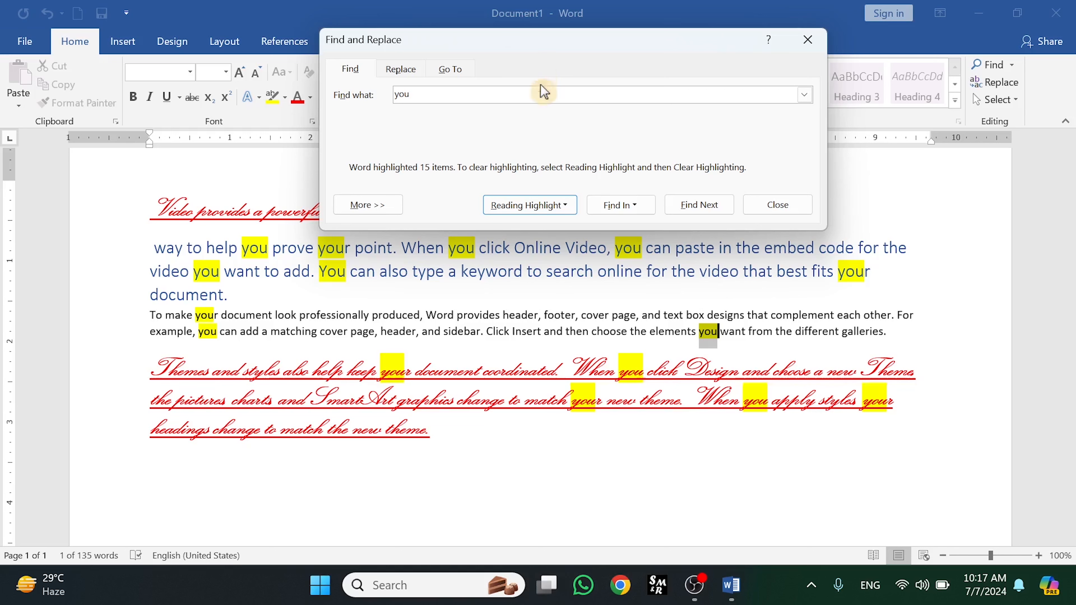
pyautogui.moveTo(563, 39); pyautogui.dragTo(562, 74)
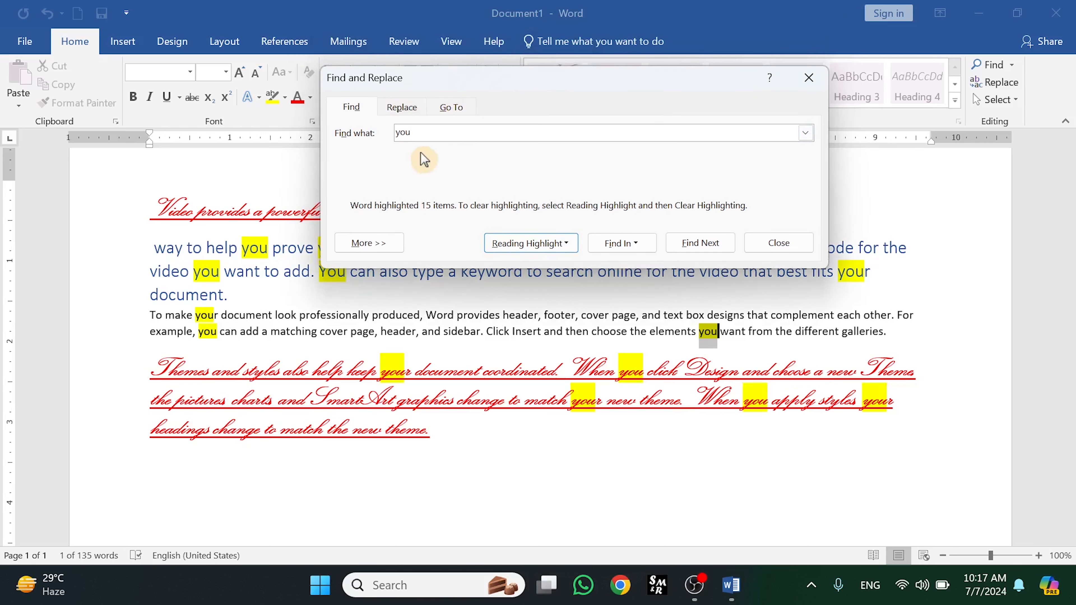
# Step: Set a first name as the replacement for "you" and replace the selected match in "choose the elements you want"
pyautogui.click(401, 108)
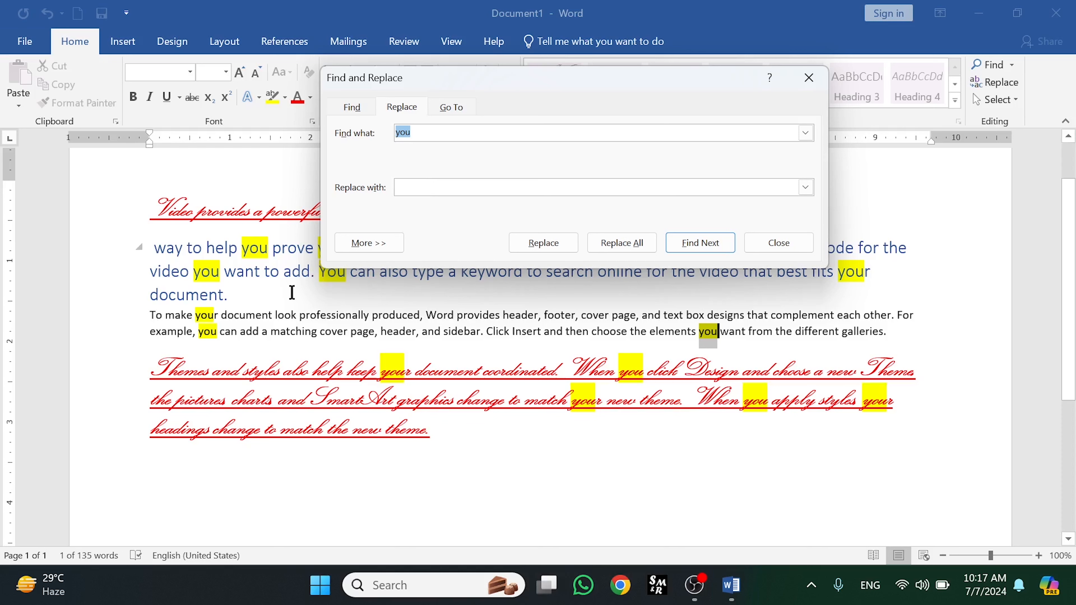
pyautogui.click(425, 135)
pyautogui.click(426, 188)
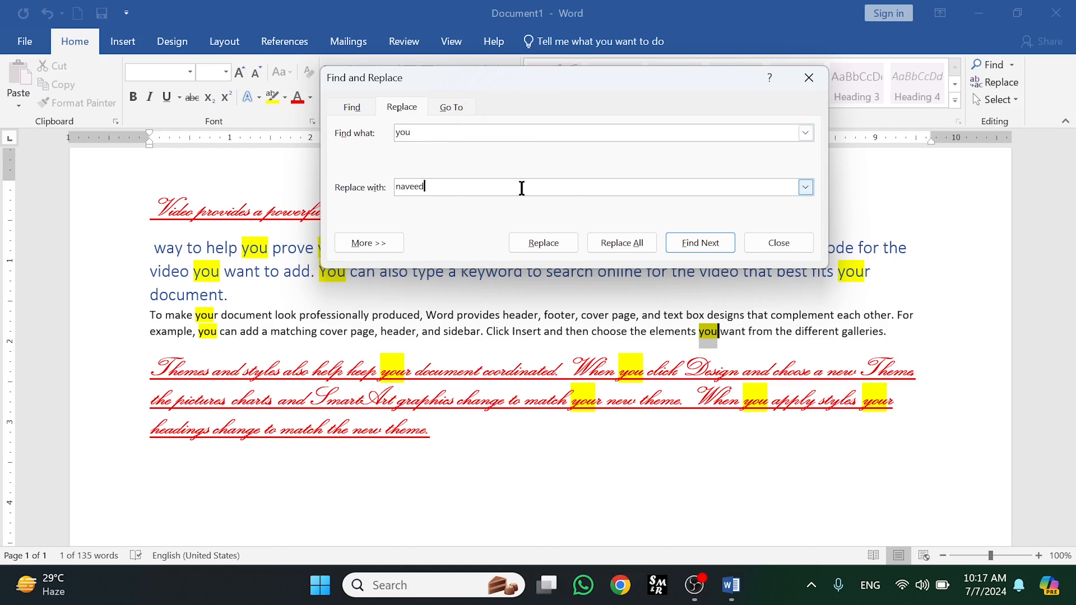
pyautogui.click(543, 248)
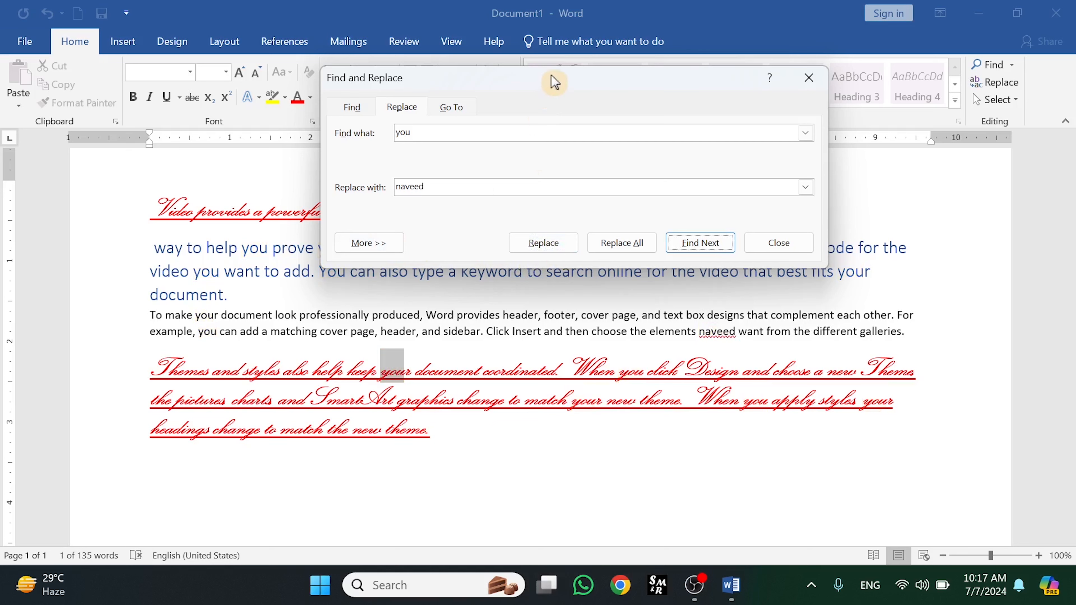
# Step: Skip the match in "keep your document" and replace the "you" in "When you click Design" with the first name
pyautogui.moveTo(554, 83); pyautogui.dragTo(487, 320)
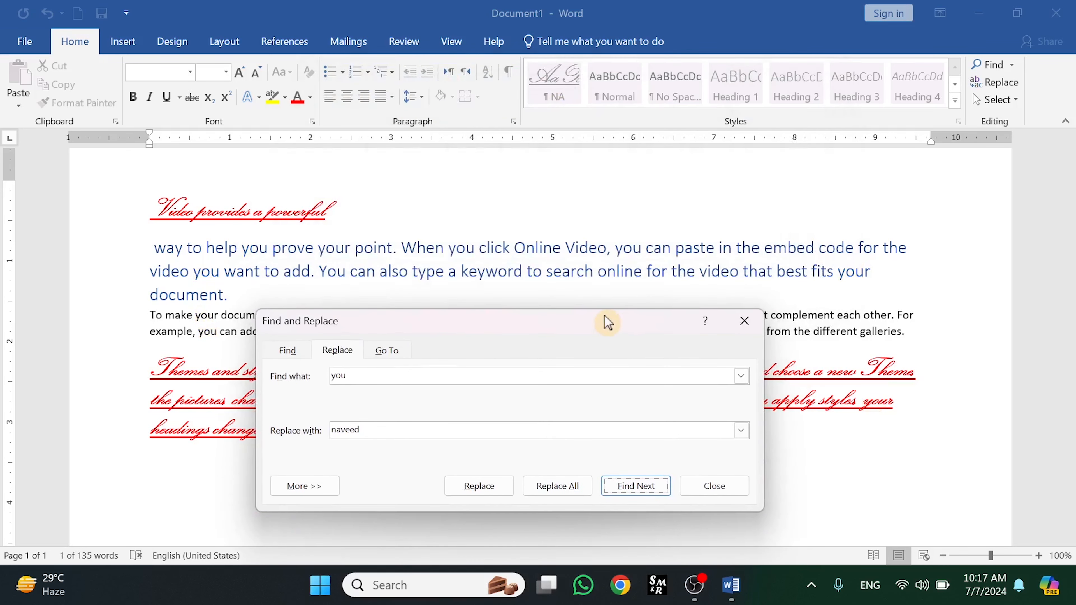
pyautogui.moveTo(555, 338); pyautogui.dragTo(569, 135)
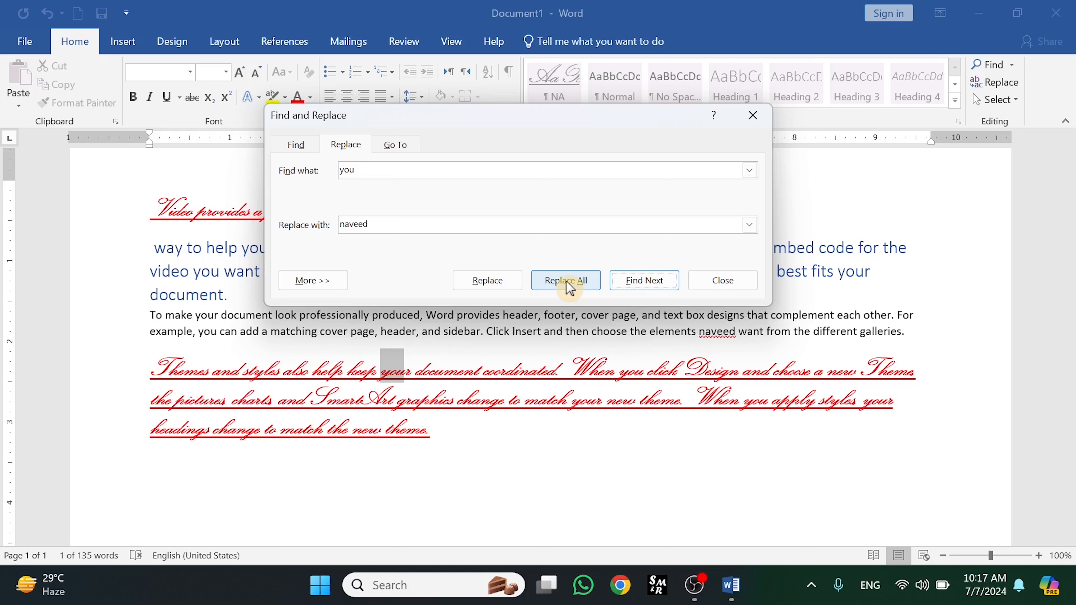
pyautogui.moveTo(635, 118); pyautogui.dragTo(413, 66)
pyautogui.click(446, 232)
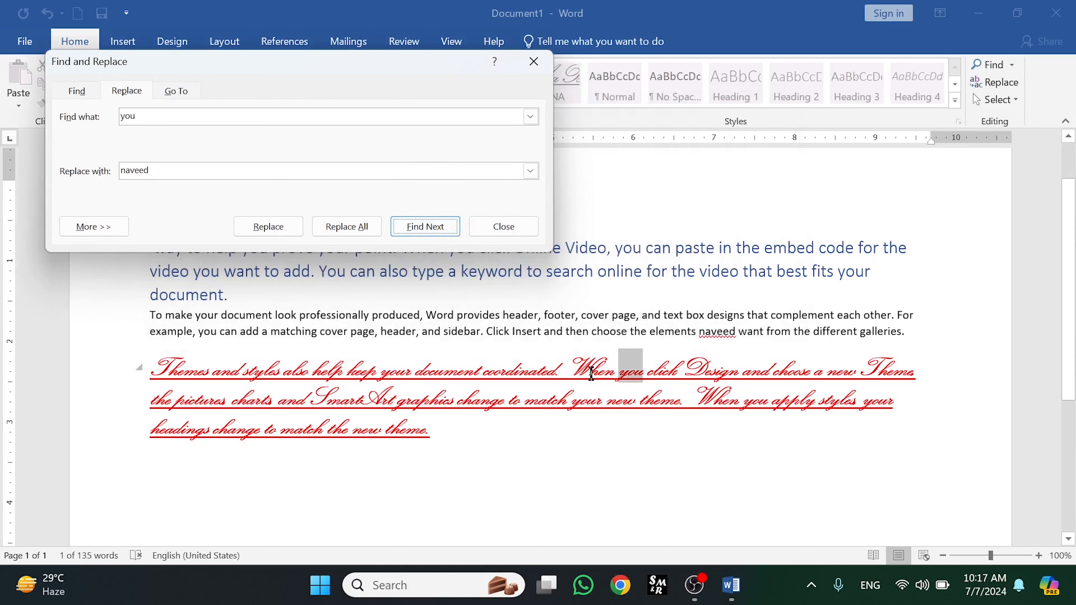
pyautogui.click(283, 228)
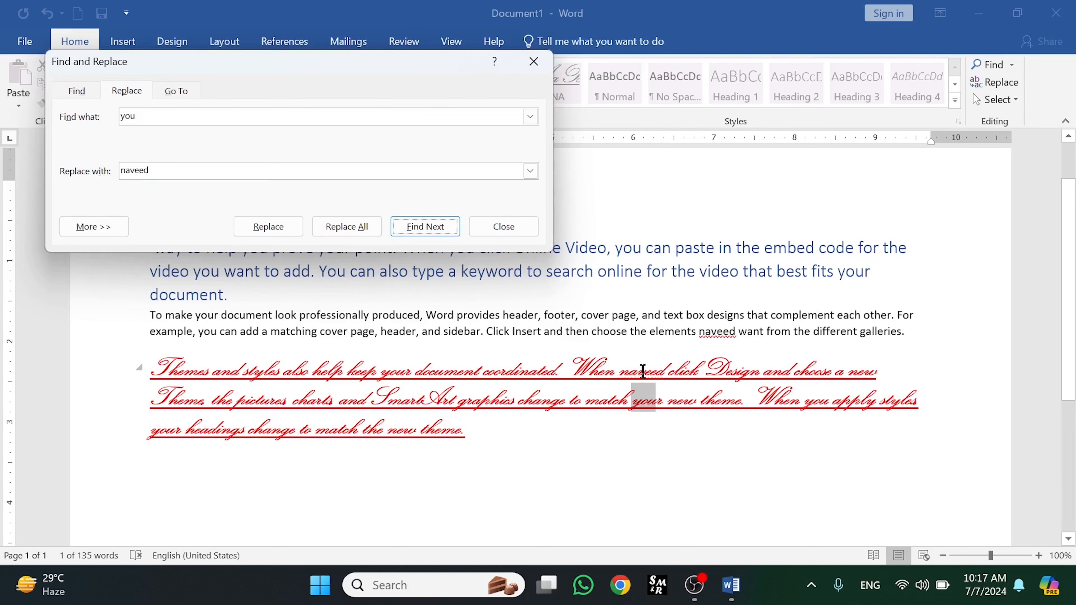
# Step: Replace all remaining occurrences of "you" with the first name, continuing the search from the document's beginning
pyautogui.moveTo(329, 75); pyautogui.dragTo(515, 113)
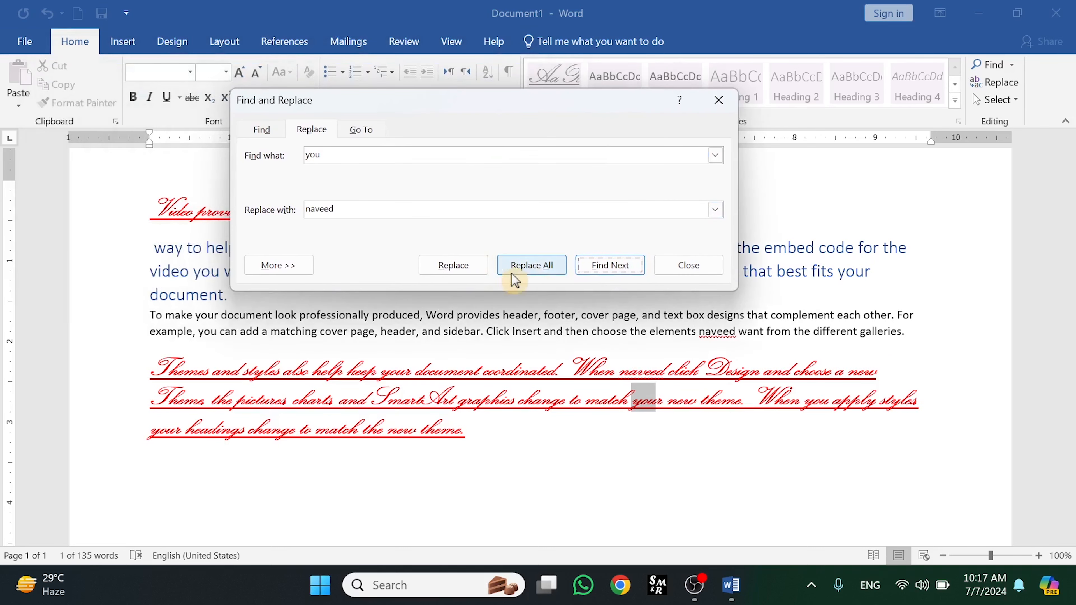
pyautogui.click(535, 267)
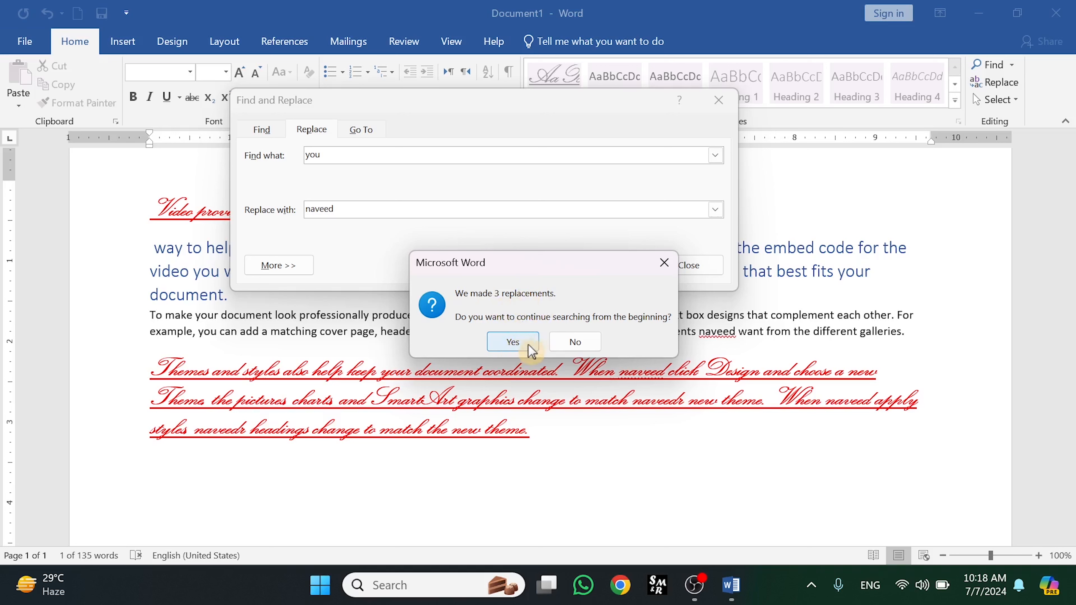
pyautogui.click(514, 347)
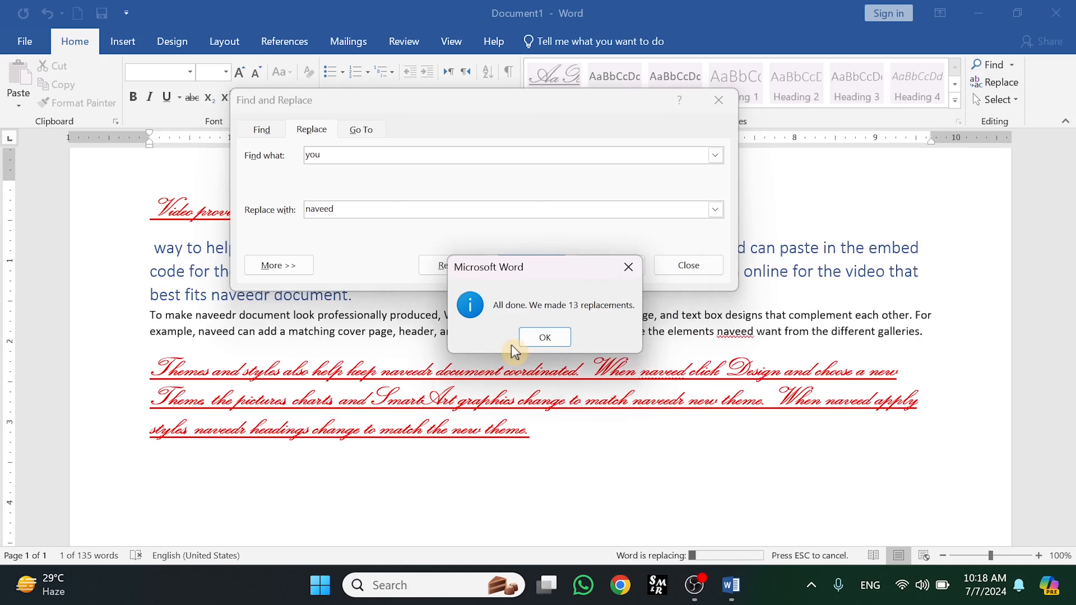
pyautogui.click(547, 339)
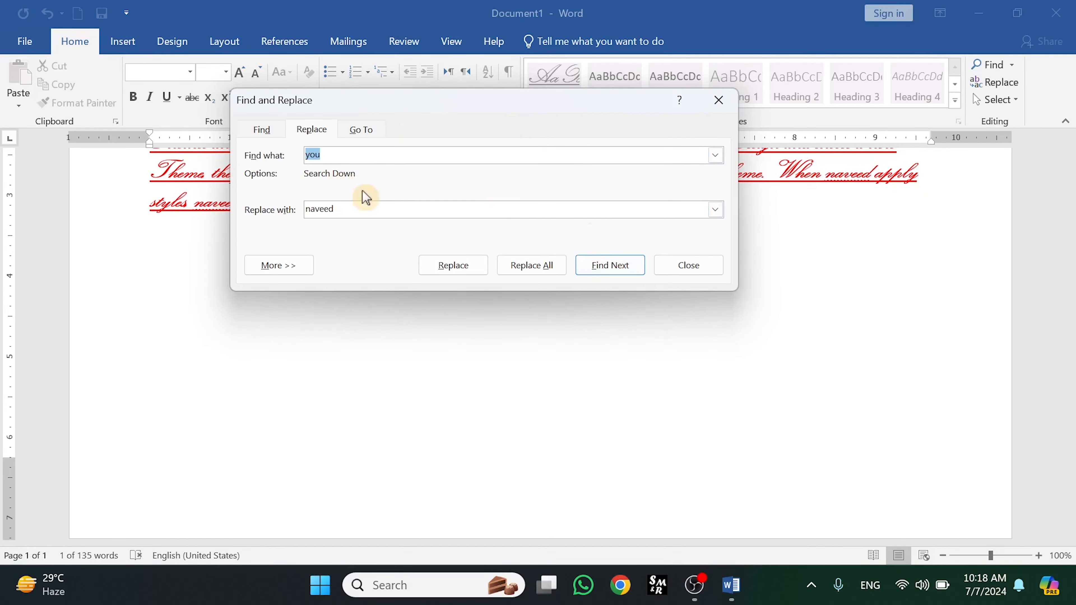
# Step: Look over the Go To targets available in Find and Replace, and close the dialog
pyautogui.click(365, 133)
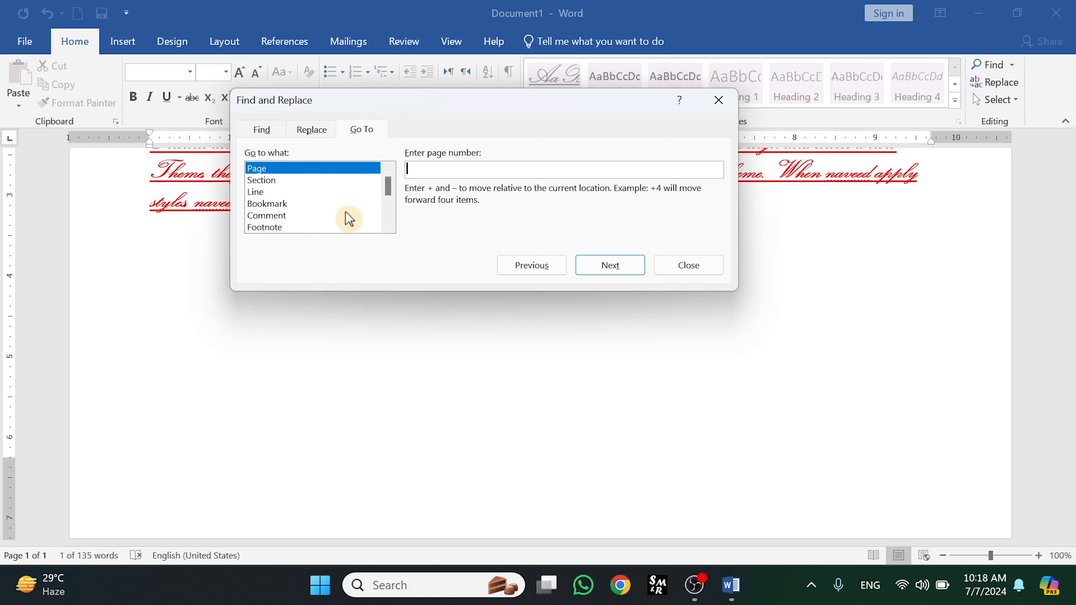
pyautogui.moveTo(390, 199)
pyautogui.mouseDown()
pyautogui.moveTo(389, 217)
pyautogui.moveTo(389, 181)
pyautogui.mouseUp()
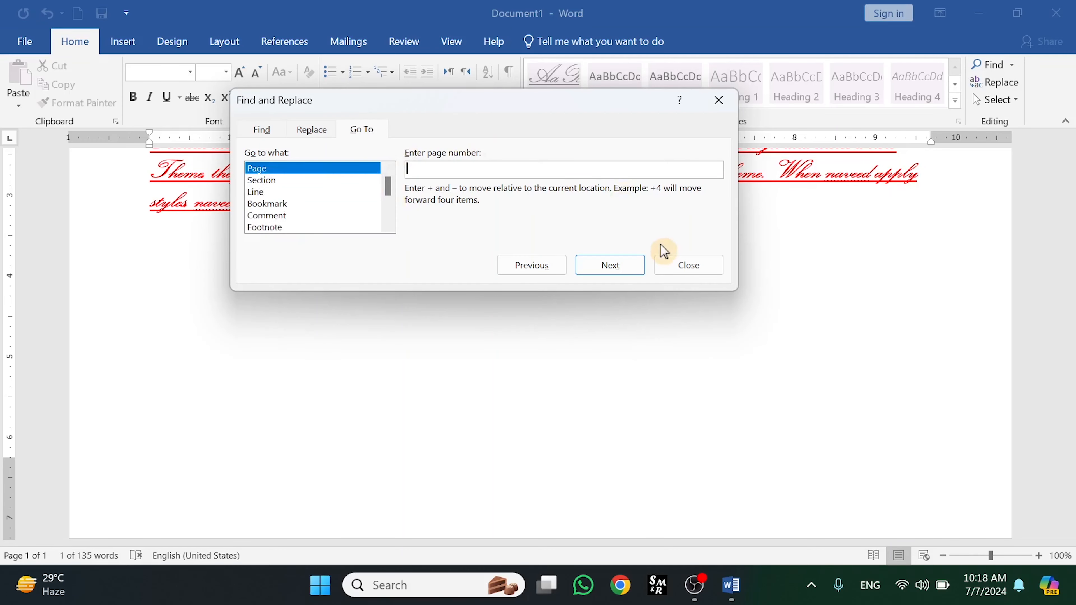
pyautogui.click(688, 267)
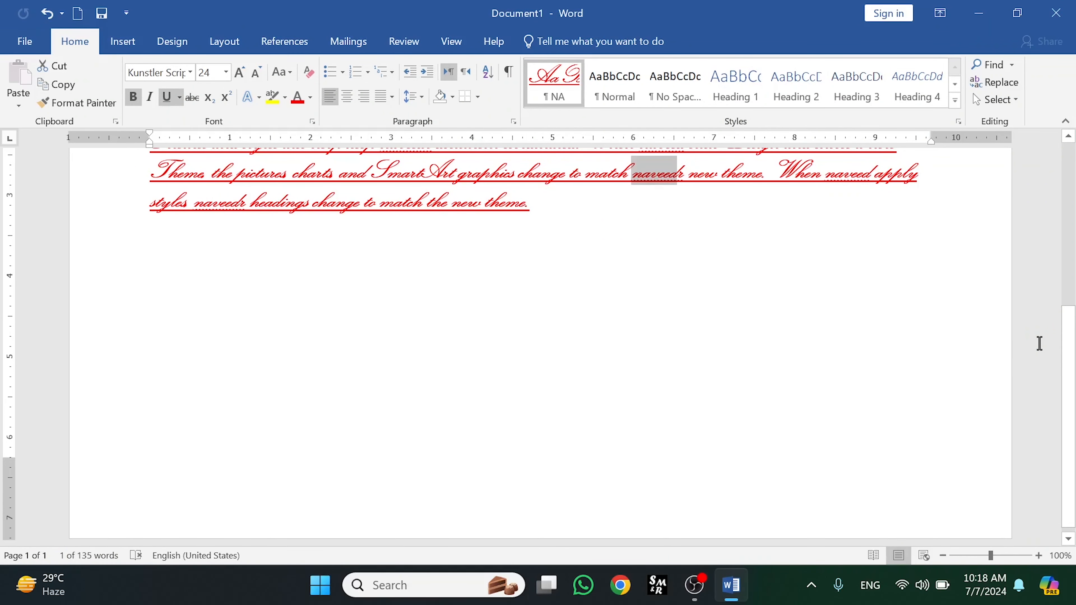
# Step: Insert page breaks after "change to match" in the last paragraph to extend the document to three pages, and place the cursor in the first line
pyautogui.hotkey('ctrl', 'Return')
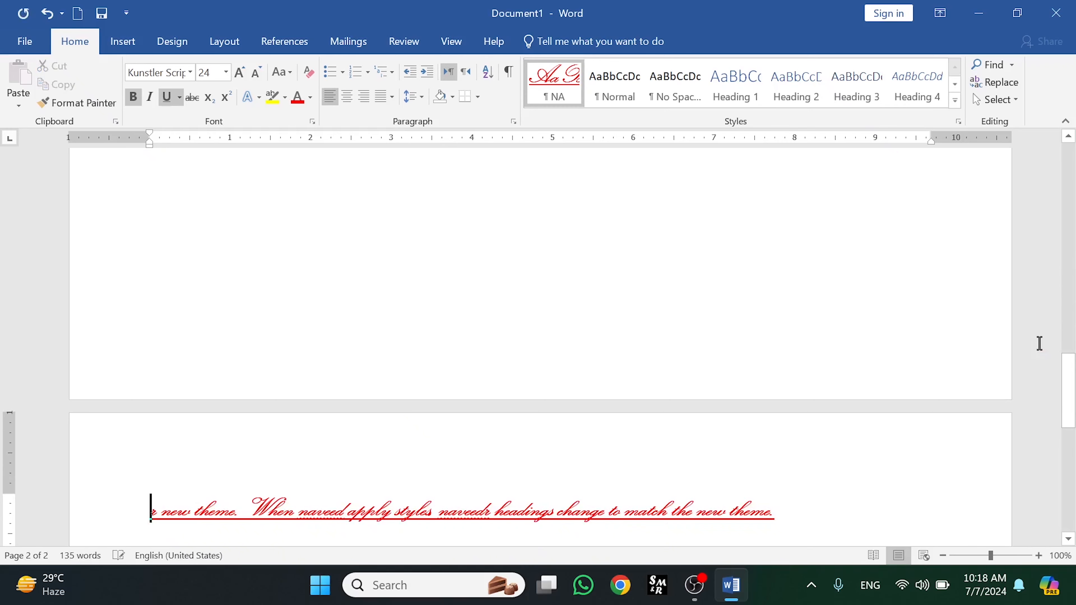
pyautogui.moveTo(1071, 351); pyautogui.dragTo(1072, 182)
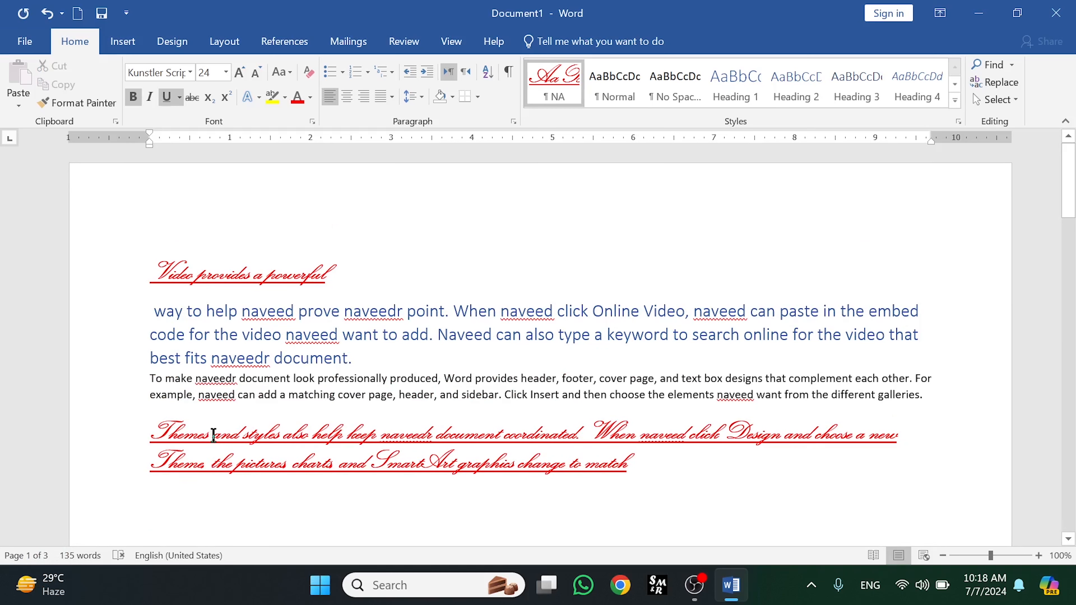
pyautogui.click(356, 265)
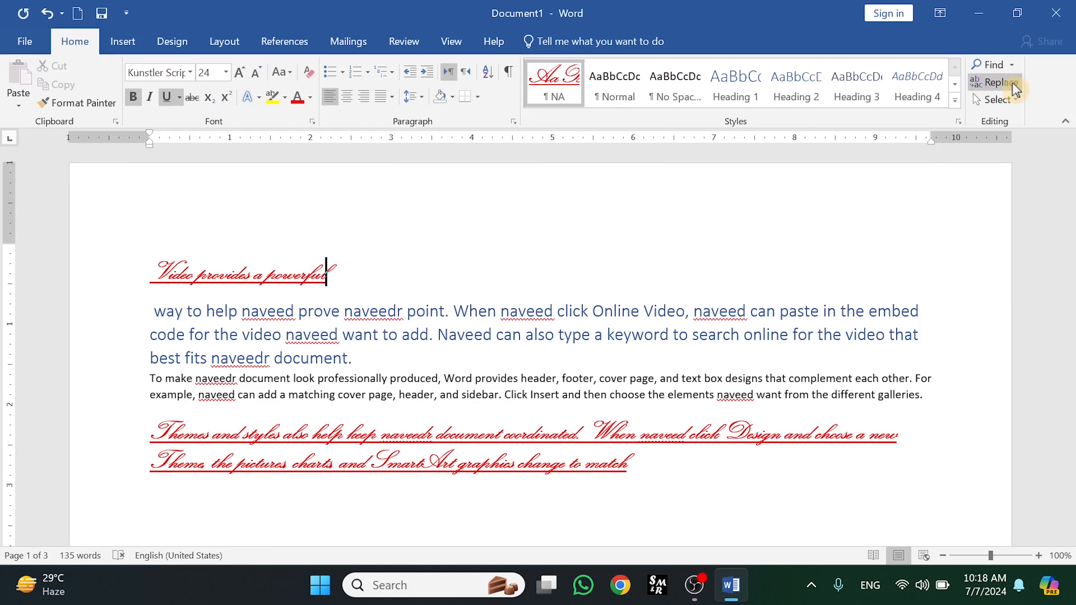
# Step: Jump to page 2 using Go To in Advanced Find, close the dialog, and return the cursor to the first line
pyautogui.click(1012, 64)
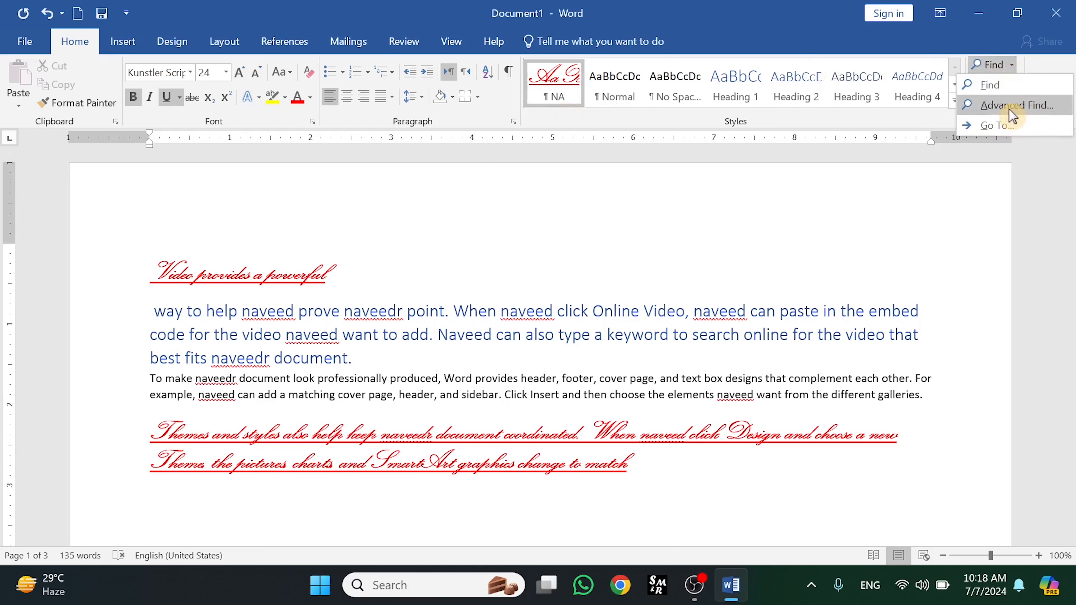
pyautogui.click(1025, 105)
pyautogui.click(452, 76)
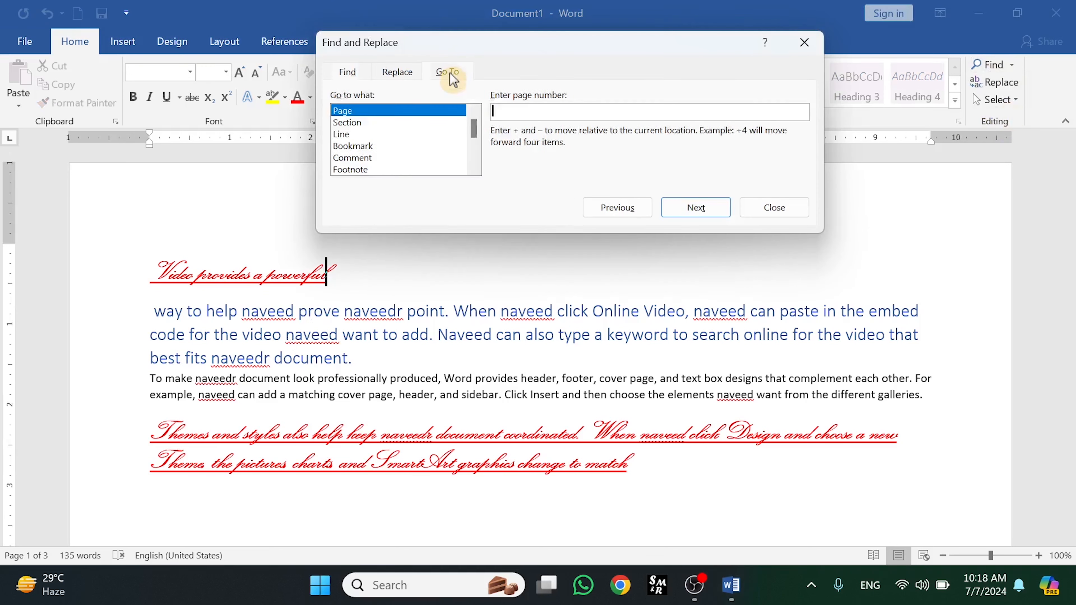
pyautogui.click(511, 106)
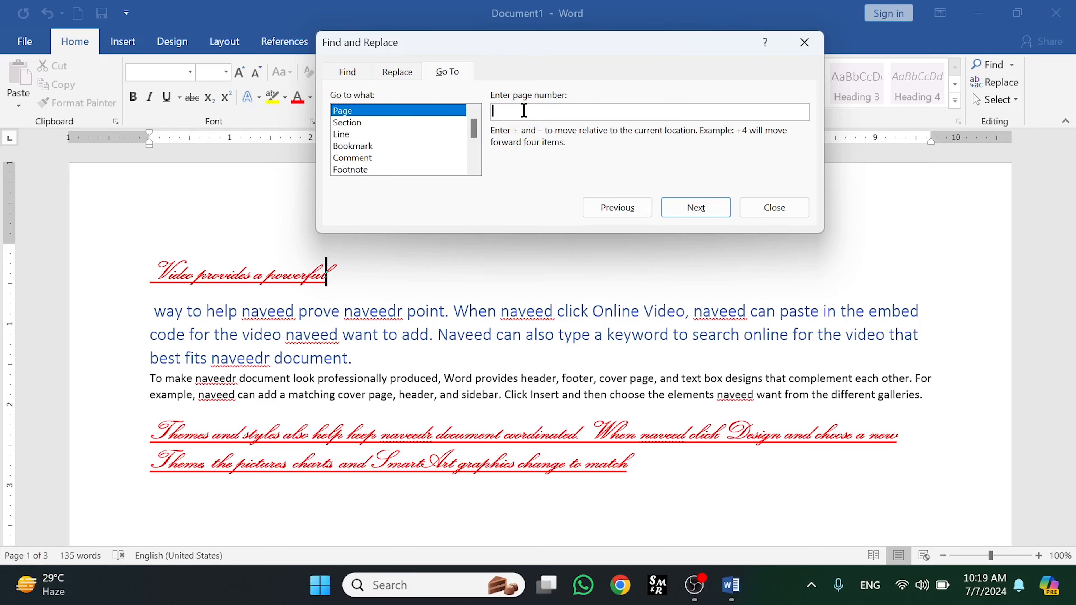
pyautogui.click(696, 207)
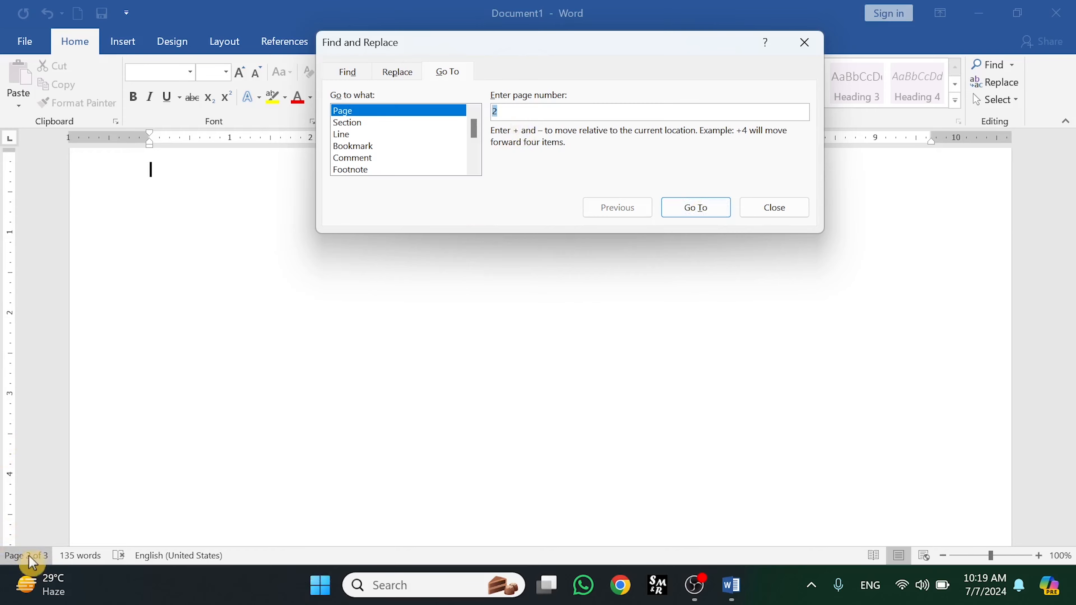
pyautogui.moveTo(1072, 334); pyautogui.dragTo(1071, 167)
pyautogui.click(769, 206)
pyautogui.click(401, 284)
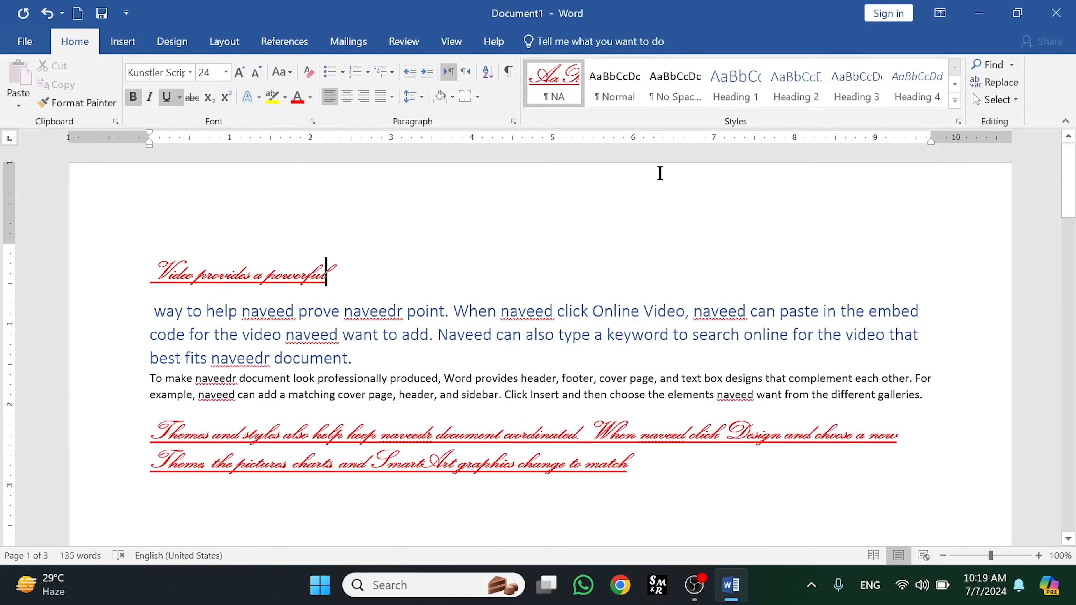
# Step: Open Go To directly from the Find commands, close it, and look over the Find commands again
pyautogui.click(1011, 67)
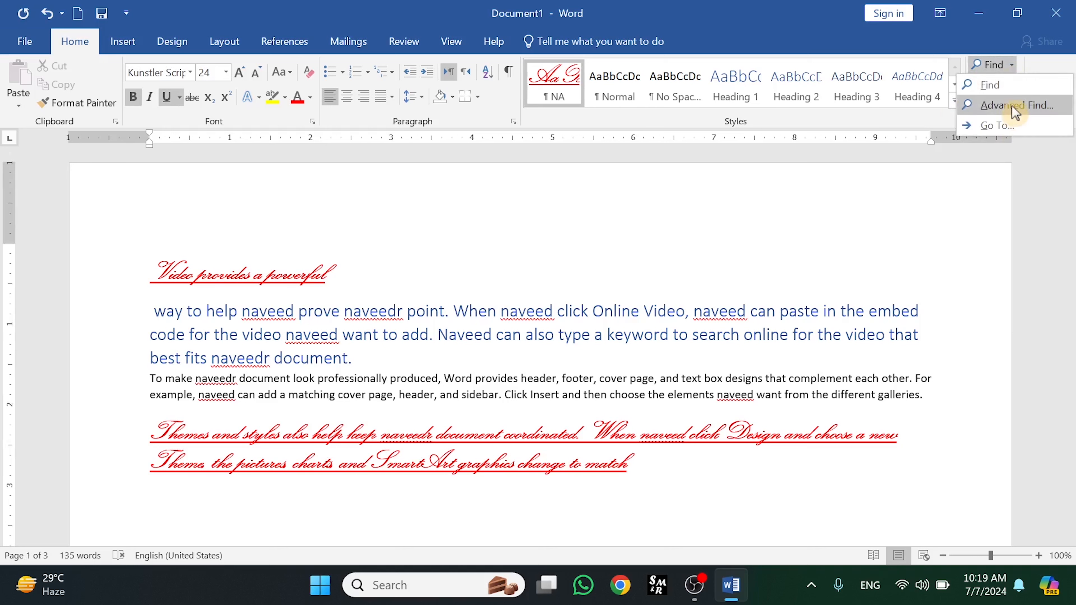
pyautogui.click(1010, 127)
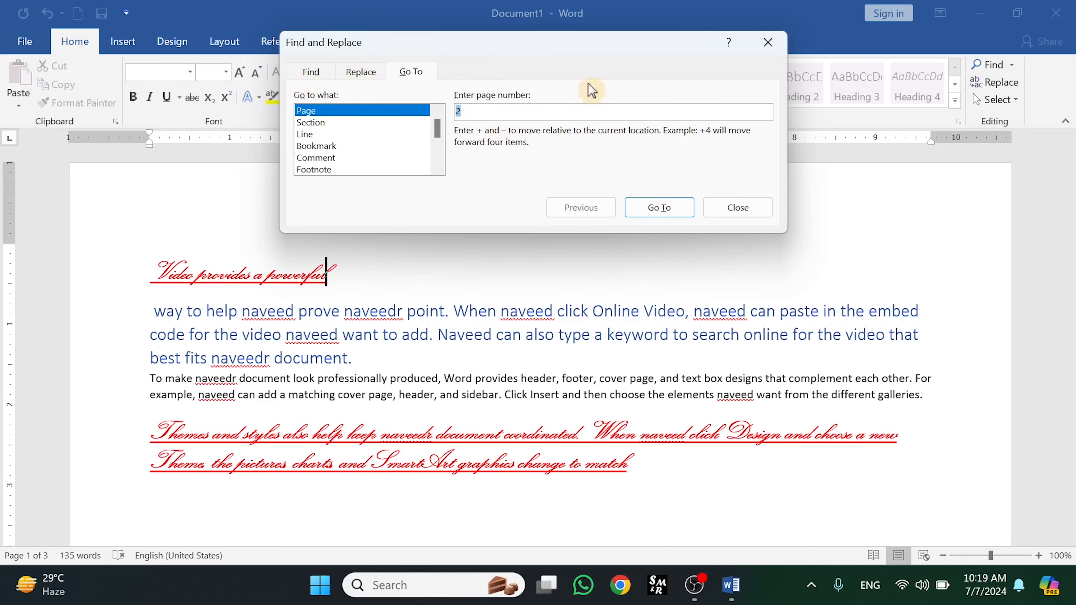
pyautogui.click(767, 44)
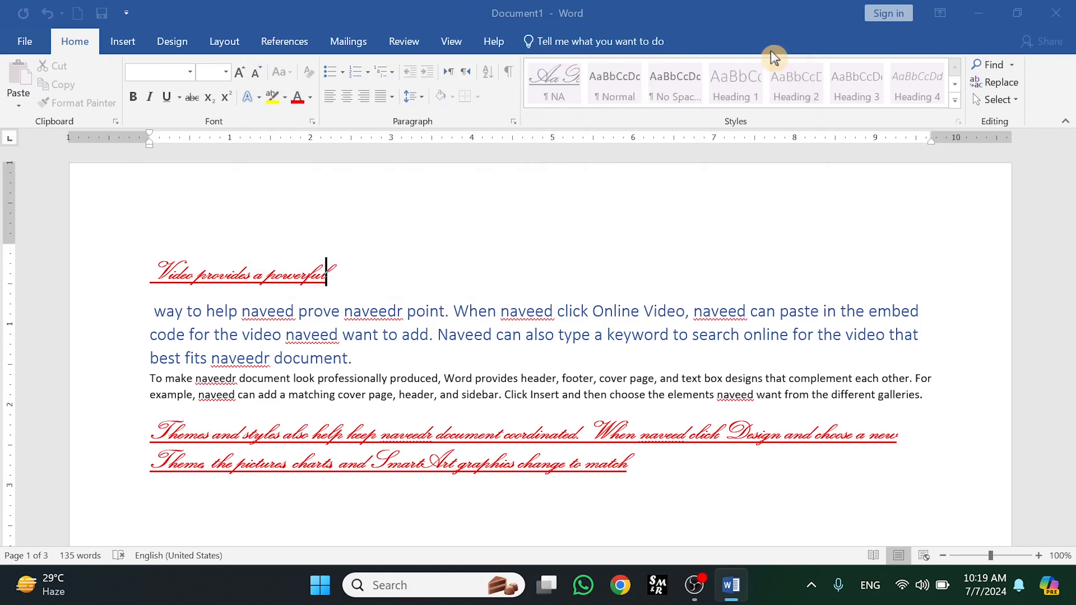
pyautogui.click(1011, 64)
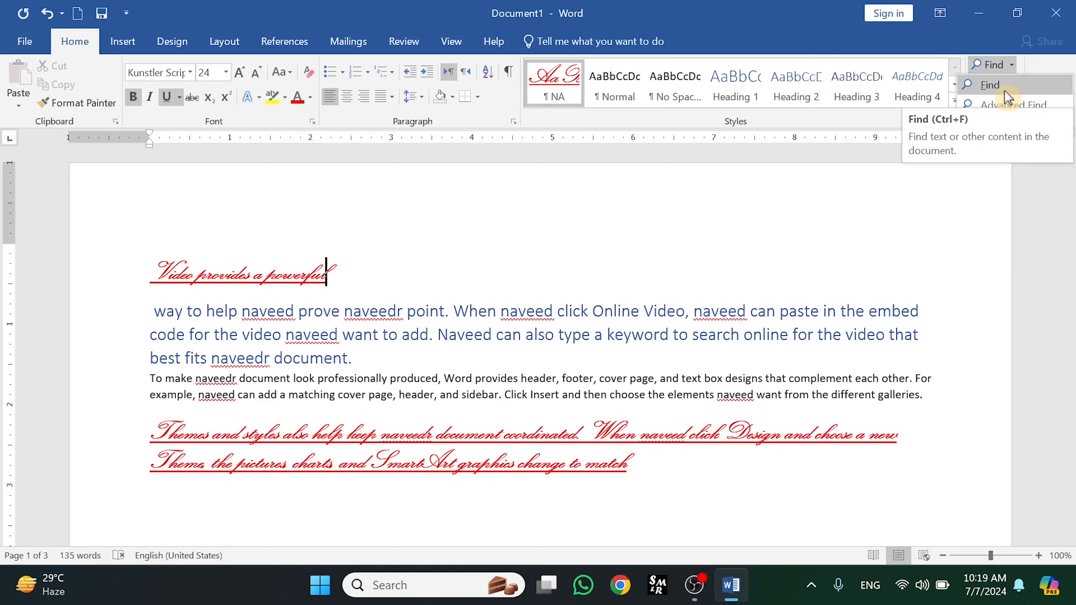
pyautogui.click(1003, 203)
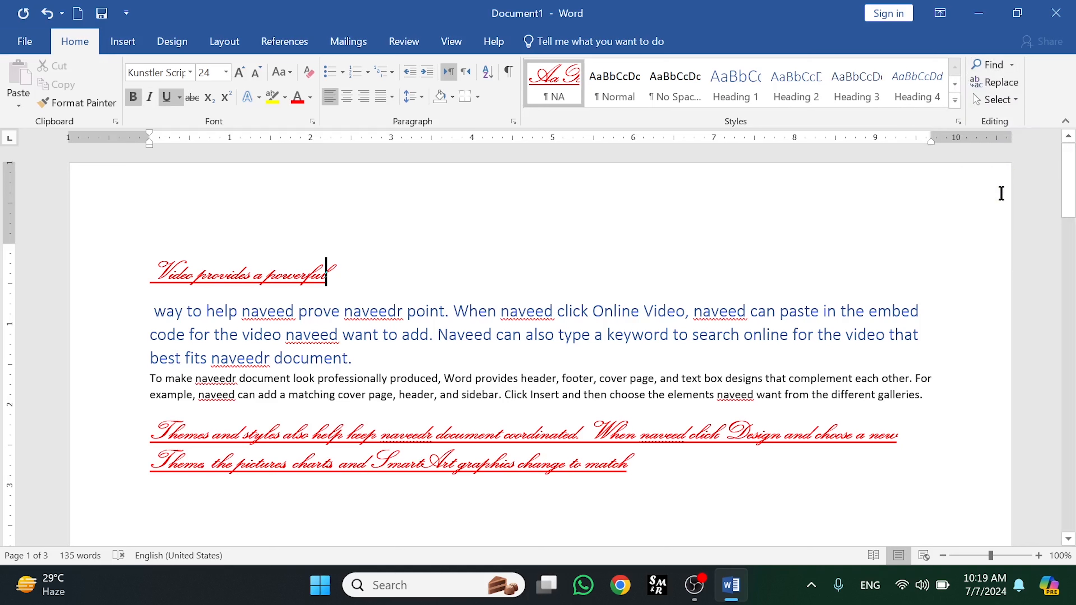
# Step: Open Replace, review the Find, Replace and Go To options of the dialog, and close it
pyautogui.click(1011, 89)
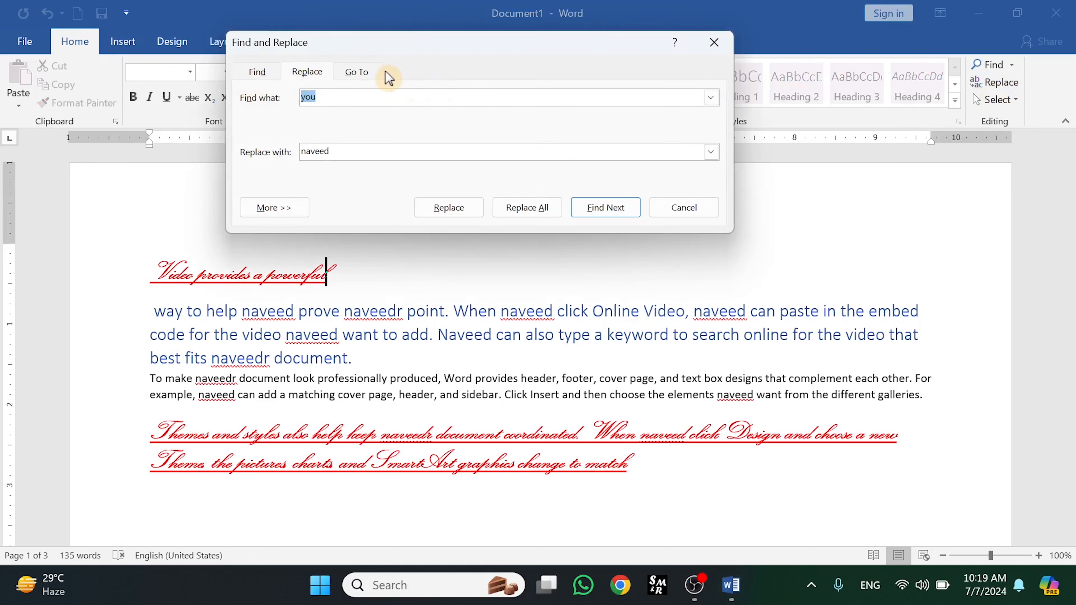
pyautogui.click(257, 73)
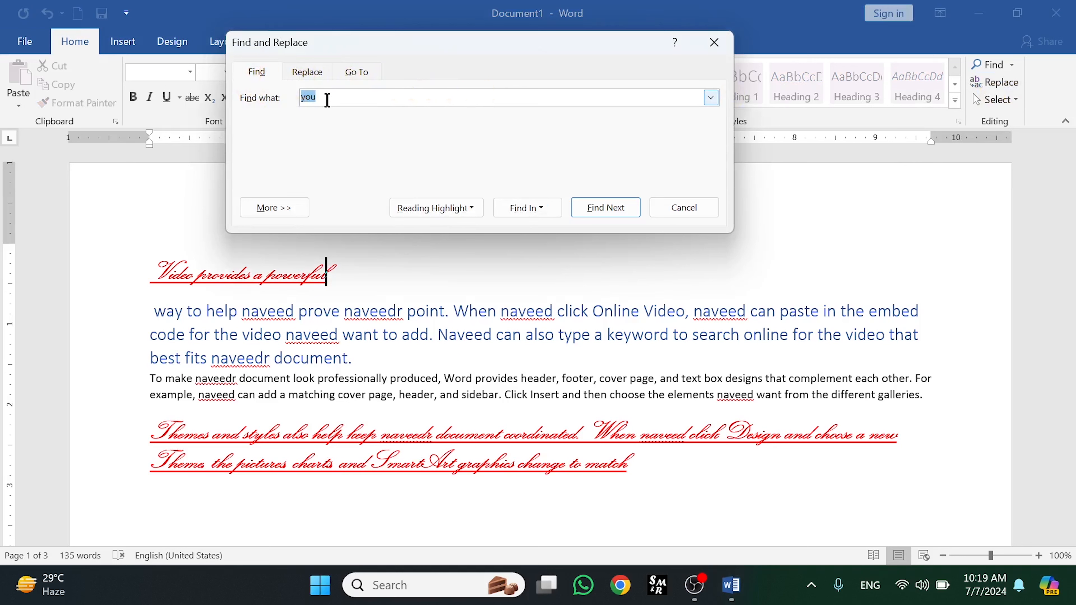
pyautogui.click(309, 73)
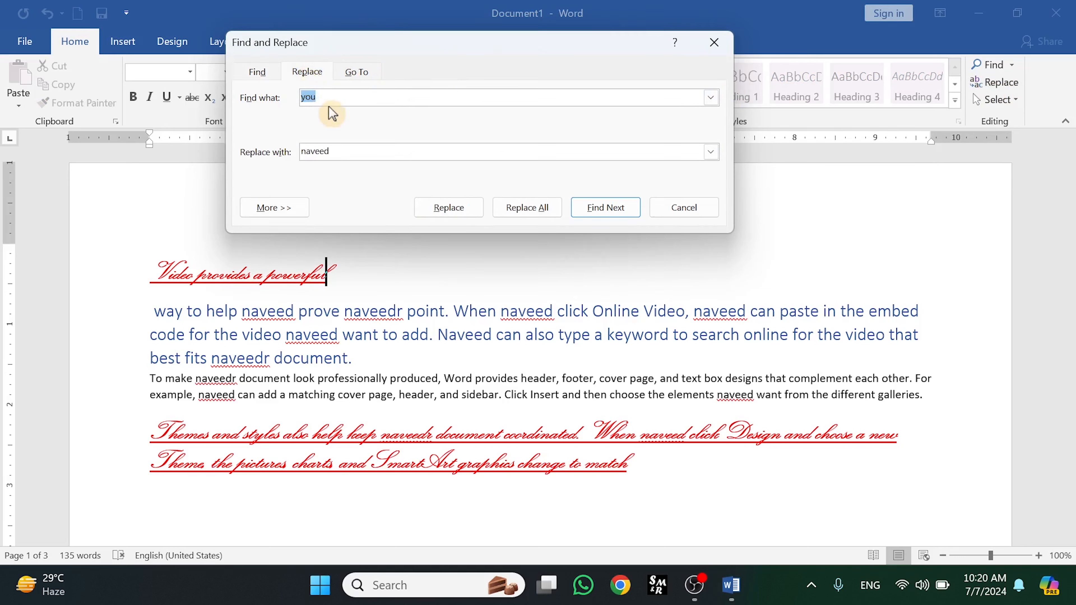
pyautogui.click(350, 75)
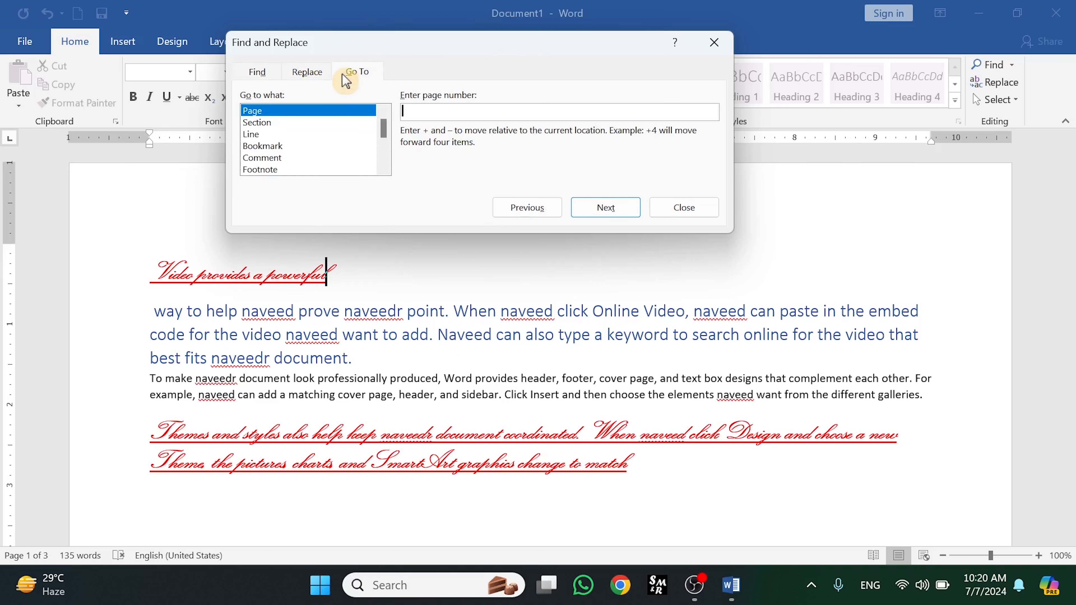
pyautogui.click(714, 43)
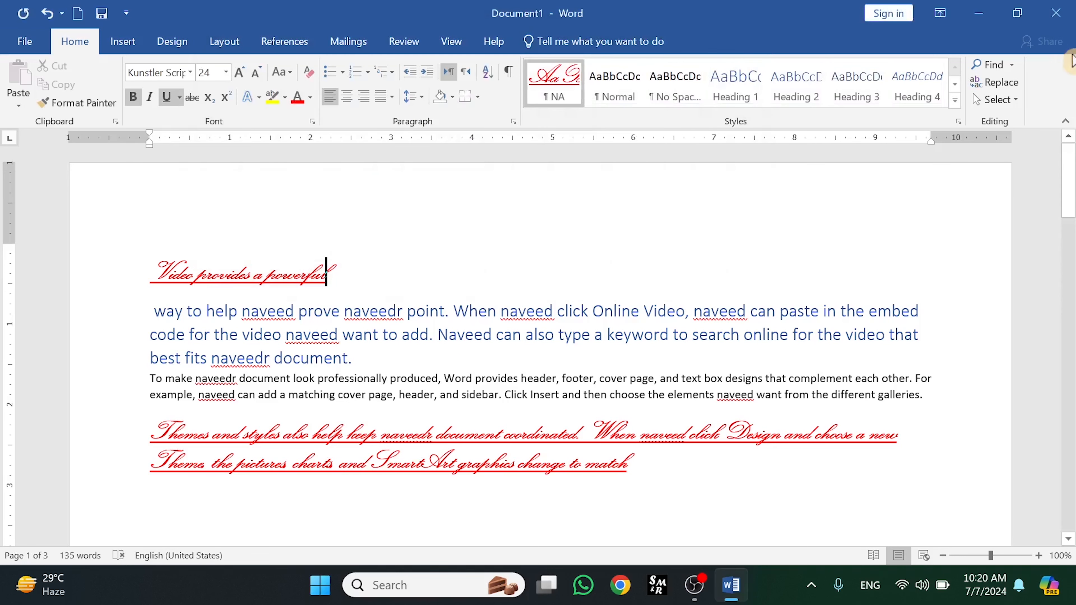
# Step: Look over the Select commands, and select the sentence opening just before "a keyword" in the blue paragraph
pyautogui.click(1014, 102)
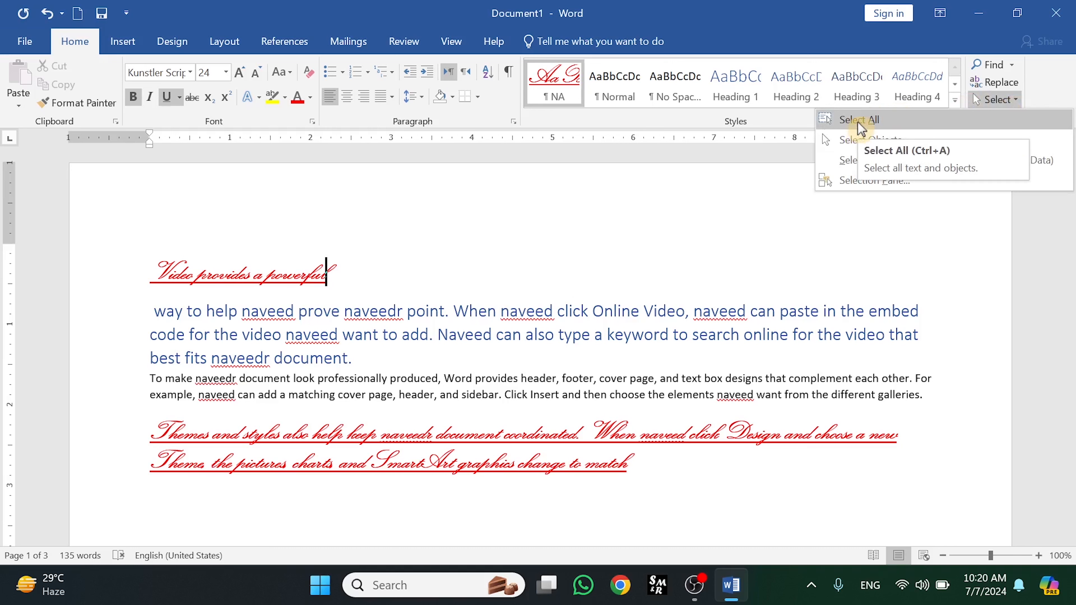
pyautogui.click(616, 389)
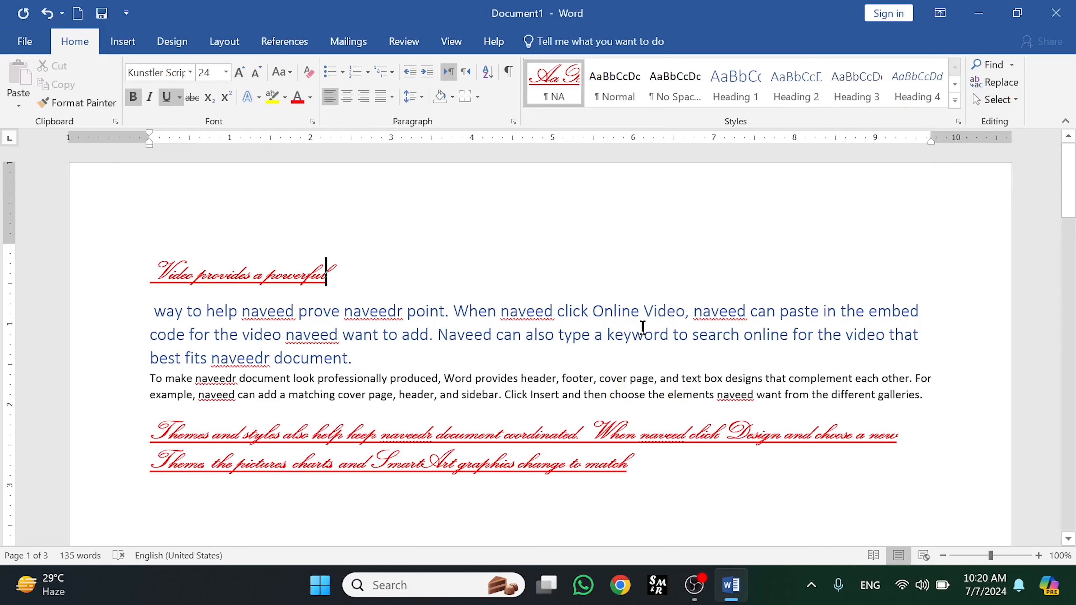
pyautogui.moveTo(591, 339); pyautogui.dragTo(453, 339)
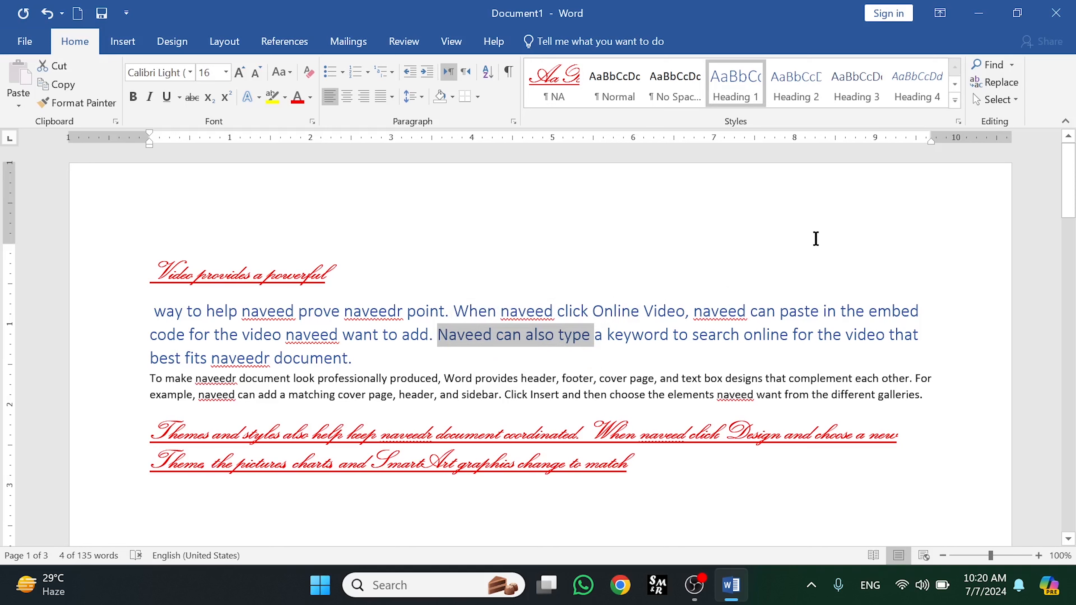
# Step: Select the entire document with Select All, and clear the selection by placing the cursor in the first line
pyautogui.click(1016, 100)
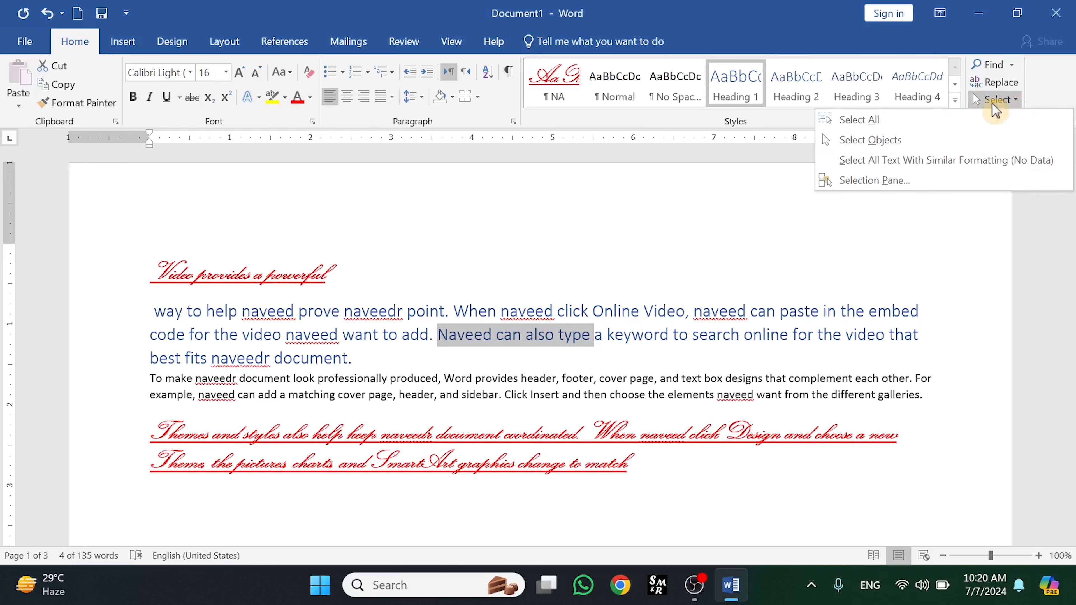
pyautogui.click(875, 120)
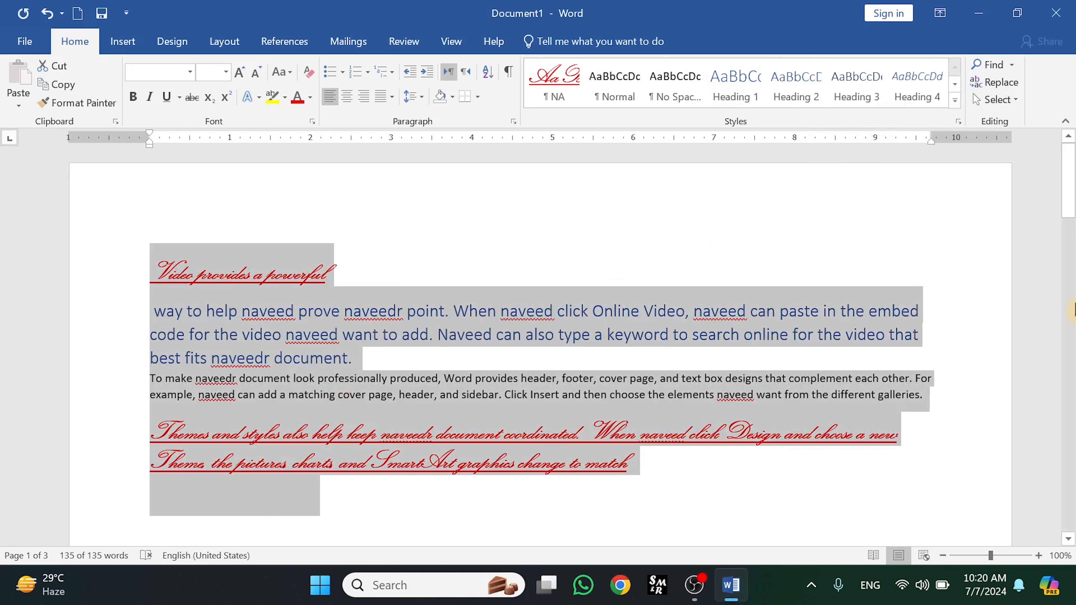
pyautogui.moveTo(1068, 187); pyautogui.dragTo(1070, 151)
pyautogui.click(1070, 170)
pyautogui.click(476, 282)
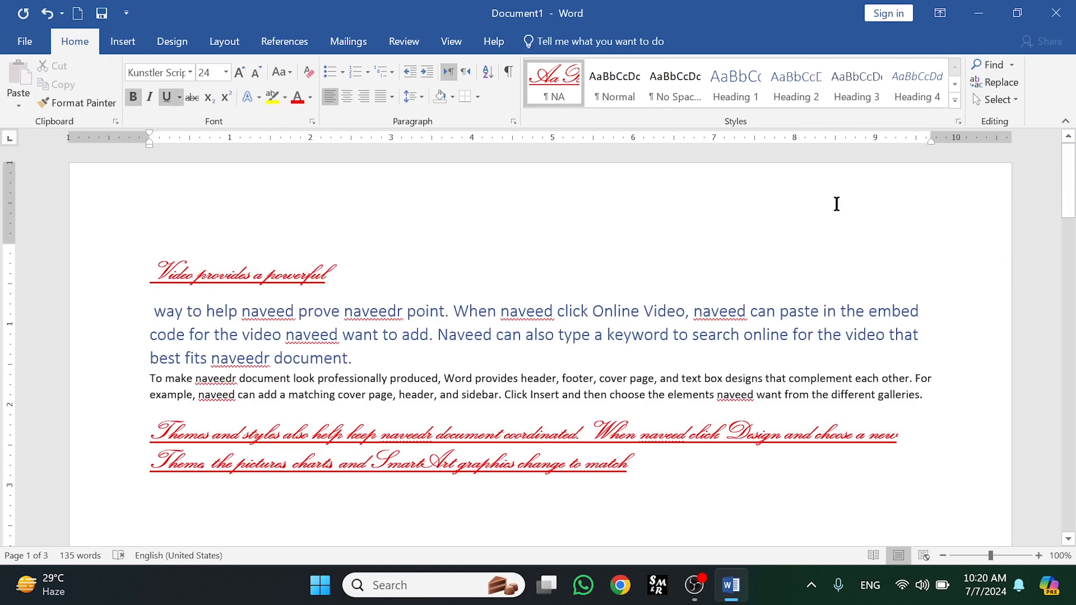
# Step: Review the Select Objects command, and draw a heart shape about 1.8 inches wide beside "Video provides a powerful"
pyautogui.click(1014, 100)
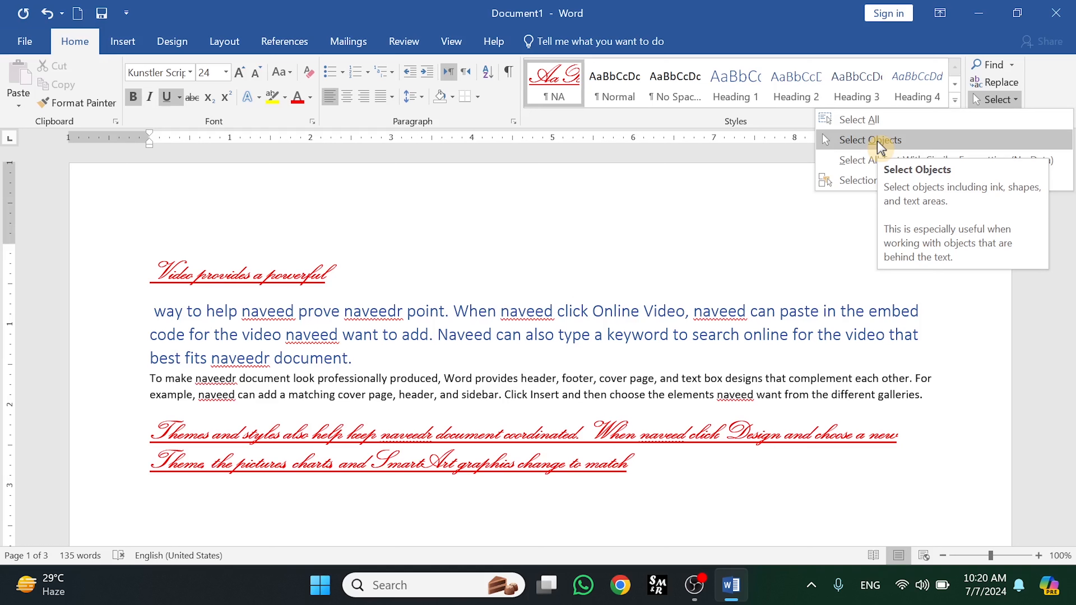
pyautogui.click(606, 253)
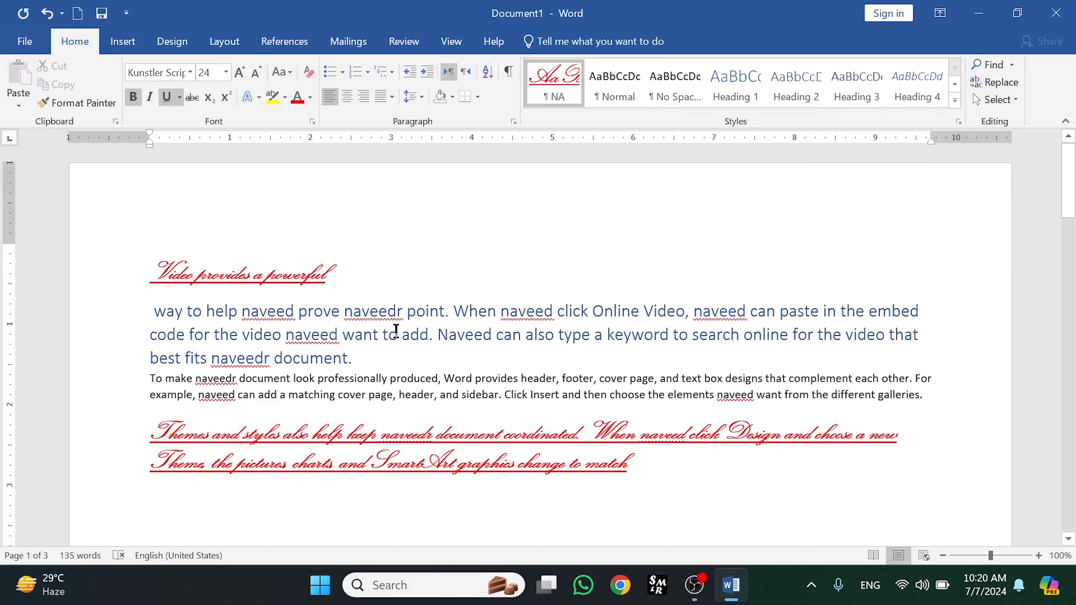
pyautogui.click(137, 41)
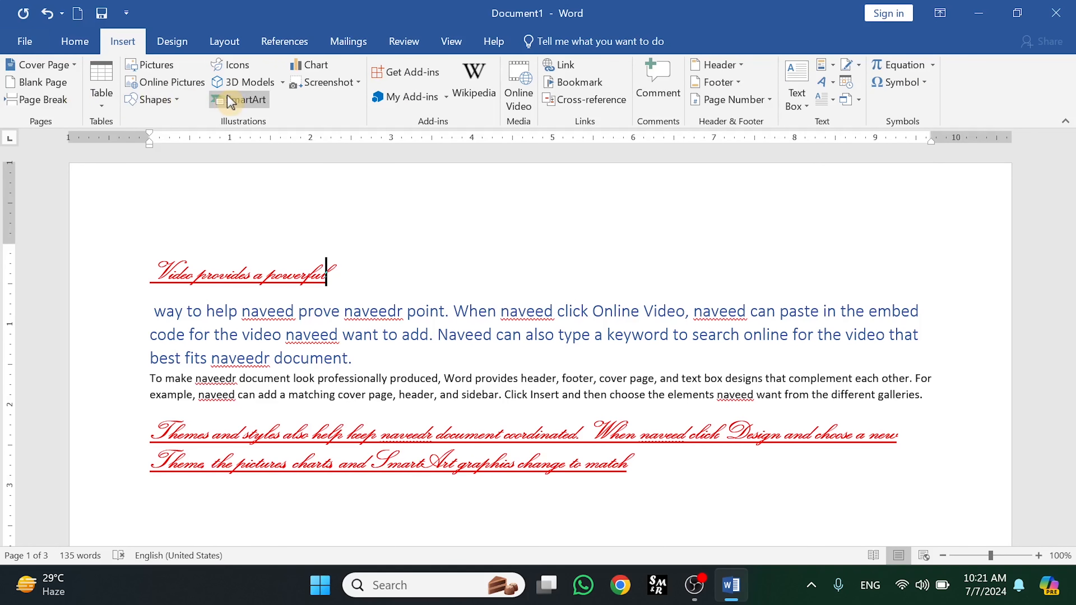
pyautogui.click(174, 100)
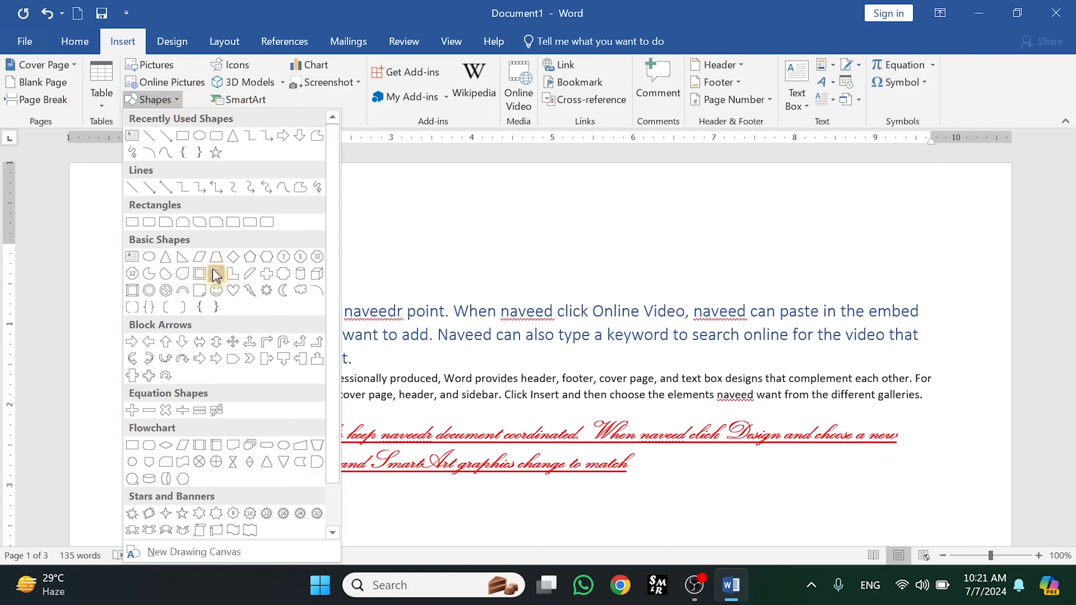
pyautogui.click(232, 290)
pyautogui.moveTo(644, 231); pyautogui.dragTo(498, 317)
# Step: Turn on Select Objects, and draw selection boxes over the text and around the heart
pyautogui.click(81, 40)
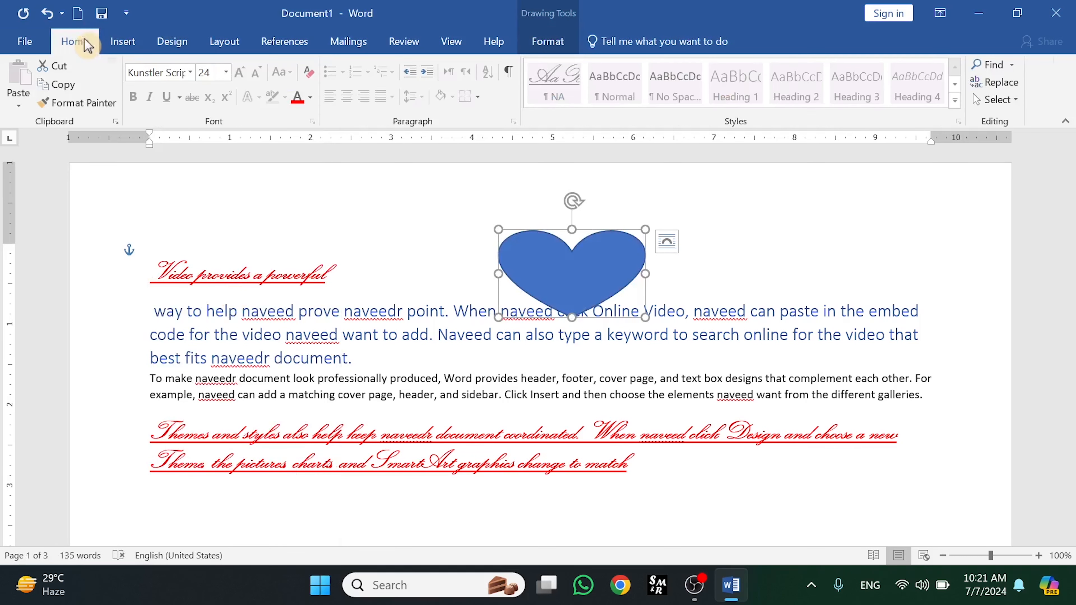
pyautogui.click(1013, 100)
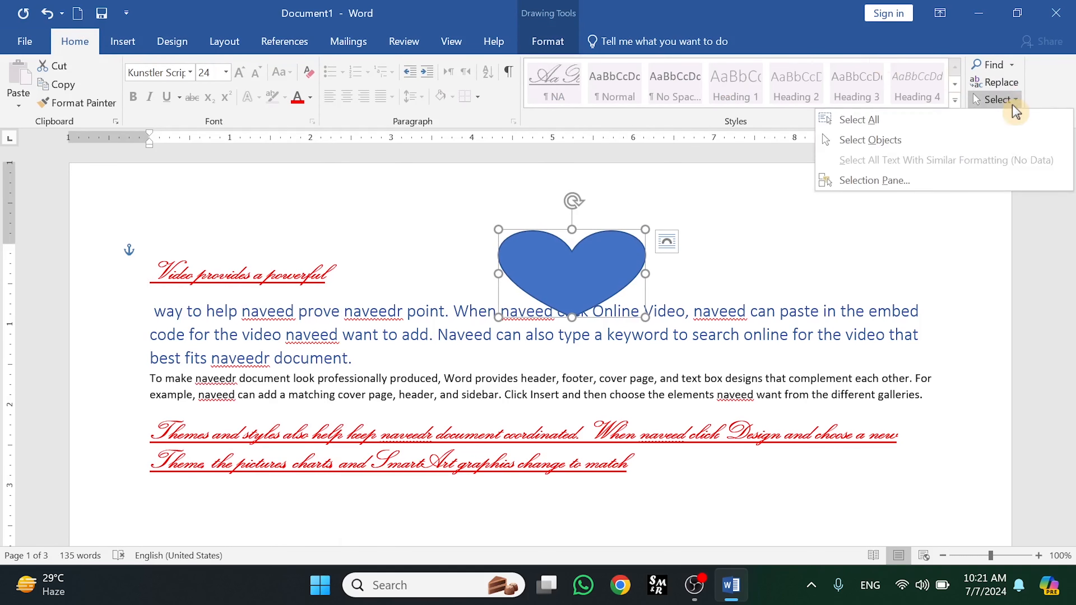
pyautogui.click(902, 143)
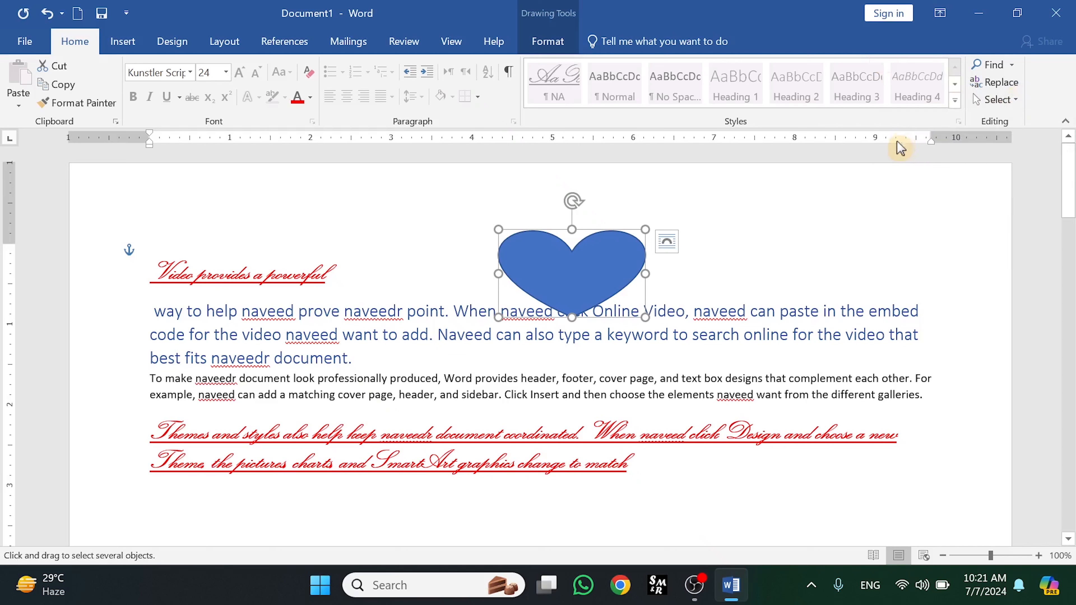
pyautogui.moveTo(270, 313); pyautogui.dragTo(673, 414)
pyautogui.moveTo(148, 239); pyautogui.dragTo(437, 346)
pyautogui.moveTo(236, 383); pyautogui.dragTo(680, 490)
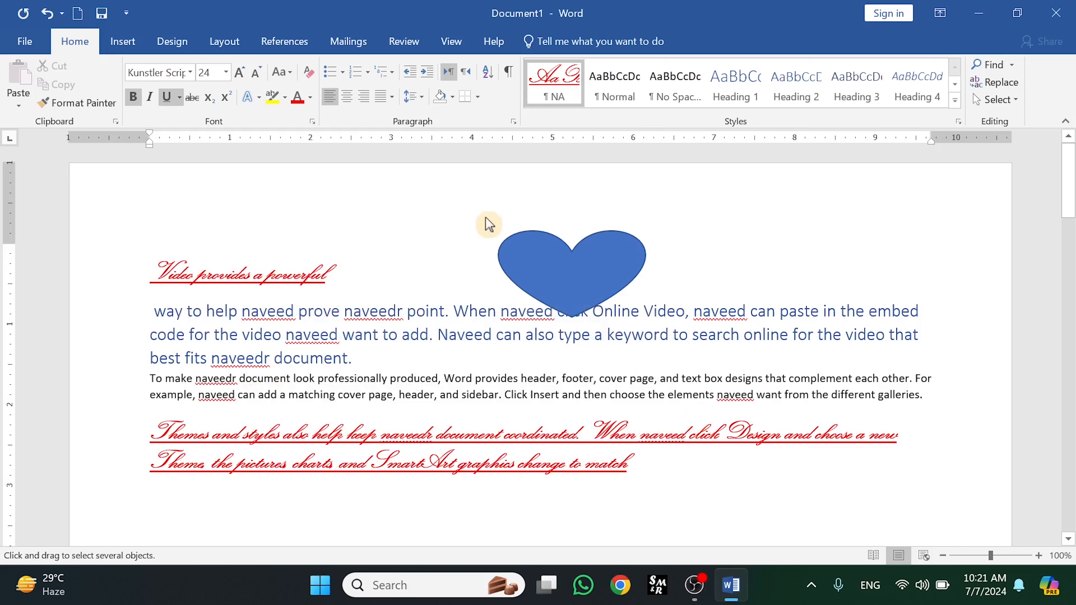
pyautogui.moveTo(482, 207); pyautogui.dragTo(680, 314)
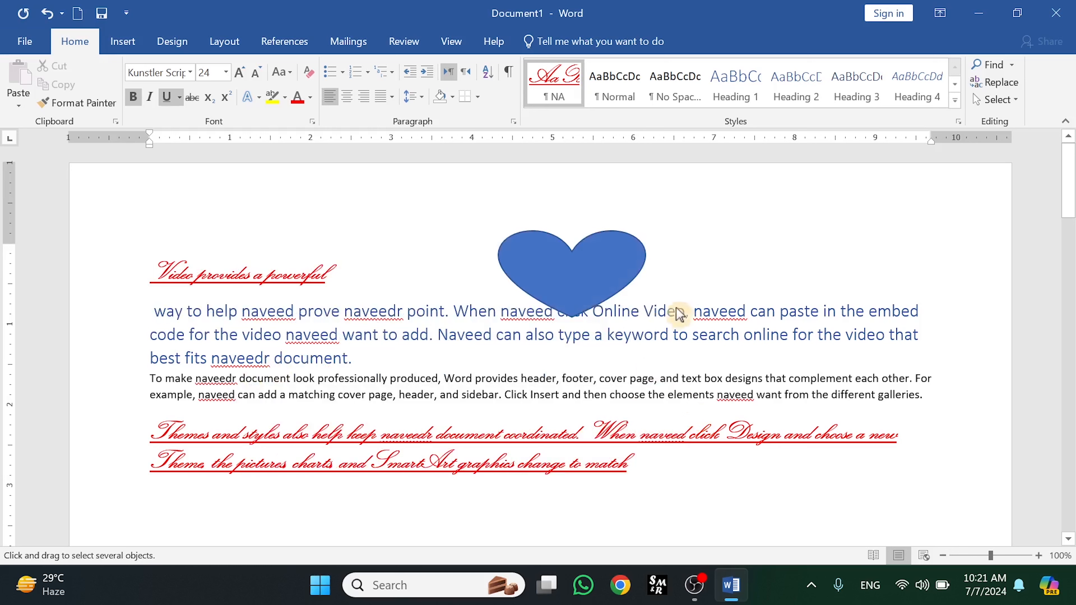
# Step: Select the heart directly, try selection boxes over the paragraphs below it, and select the heart again
pyautogui.click(589, 267)
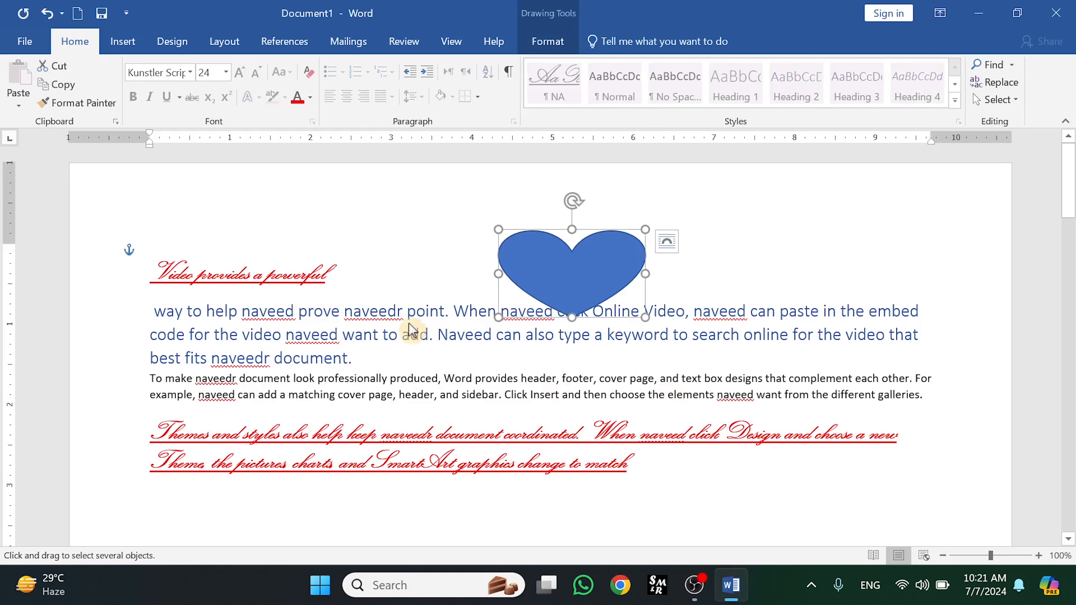
pyautogui.moveTo(347, 315); pyautogui.dragTo(651, 424)
pyautogui.moveTo(293, 331); pyautogui.dragTo(661, 456)
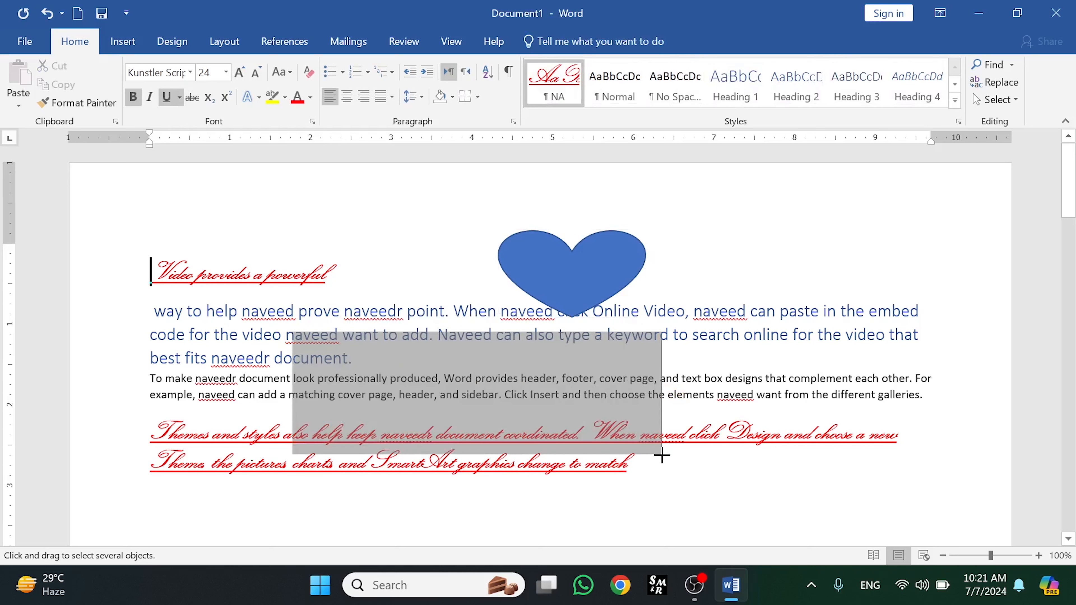
pyautogui.moveTo(366, 308); pyautogui.dragTo(682, 453)
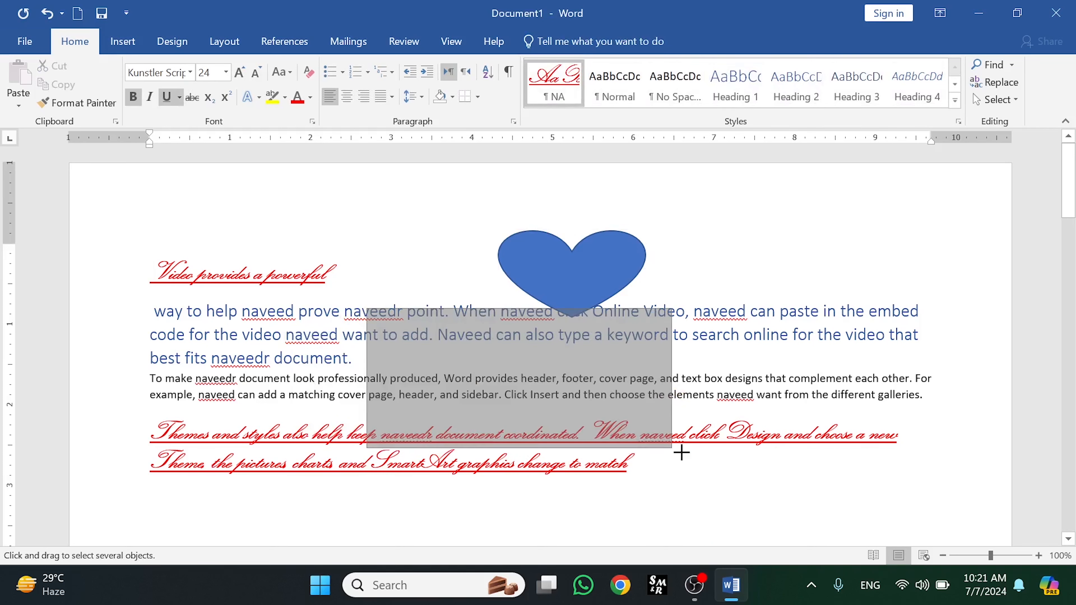
pyautogui.click(570, 278)
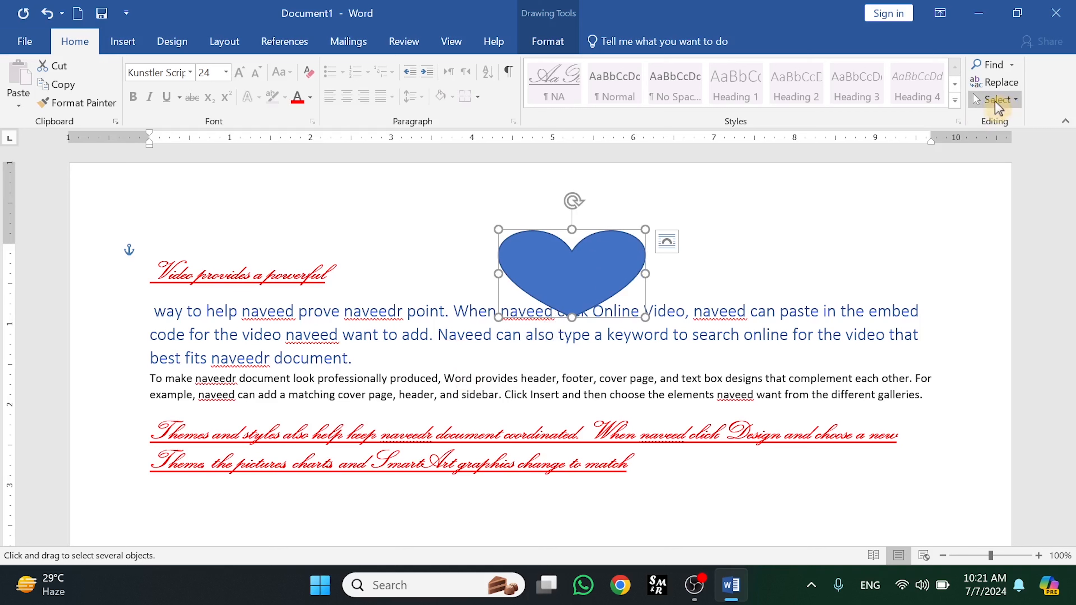
# Step: Turn off Select Objects, and place the cursor in the first line to return to normal text selection
pyautogui.click(1013, 106)
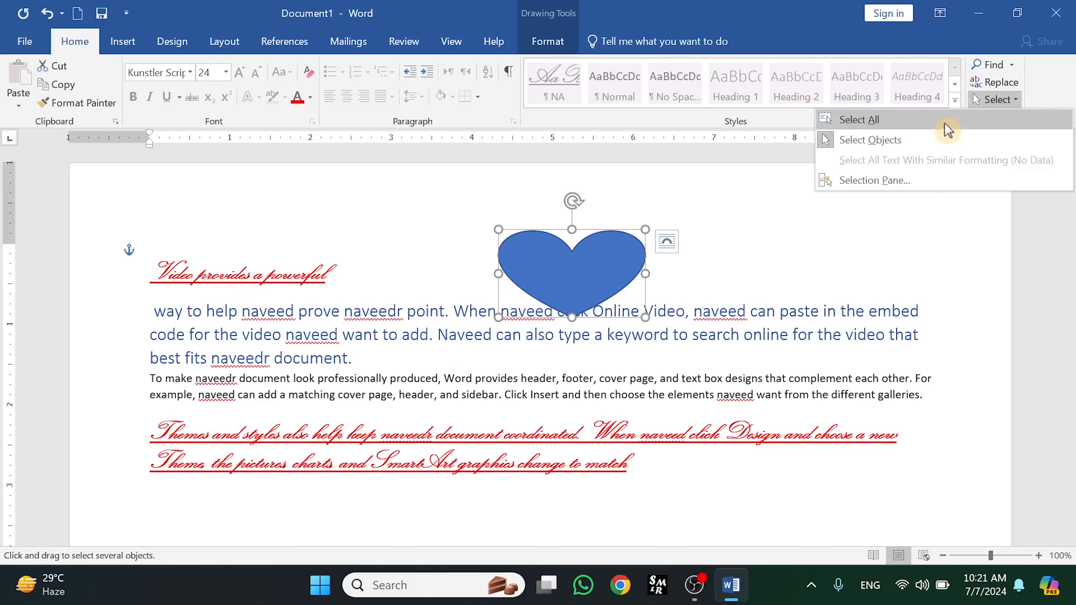
pyautogui.click(894, 144)
pyautogui.click(795, 247)
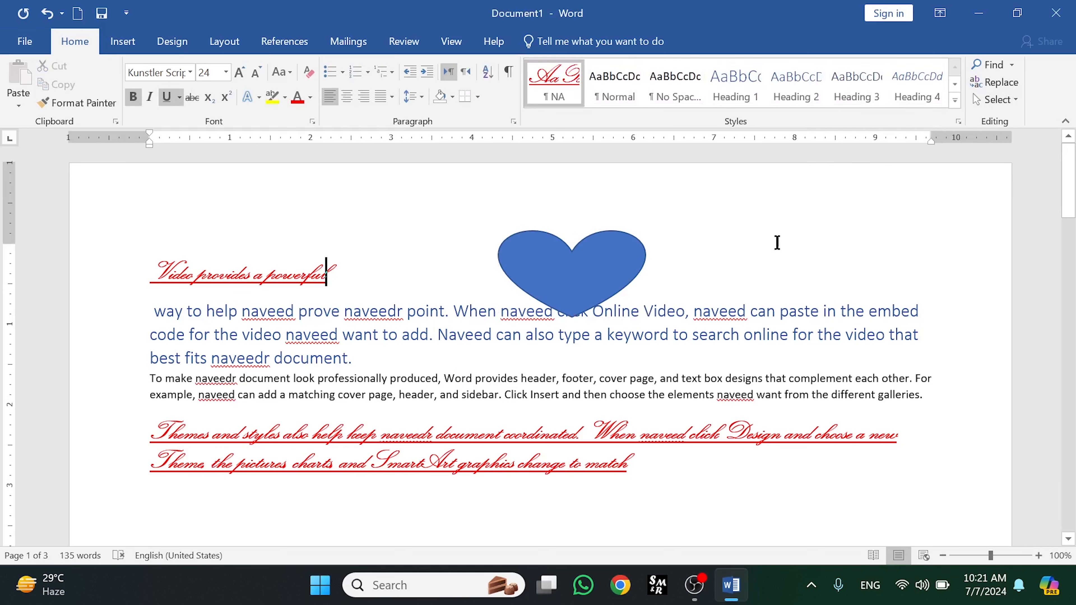
# Step: Try normal text selection over various ranges of the paragraphs, including the first line anchoring the heart, and clear the selection
pyautogui.moveTo(207, 313); pyautogui.dragTo(517, 463)
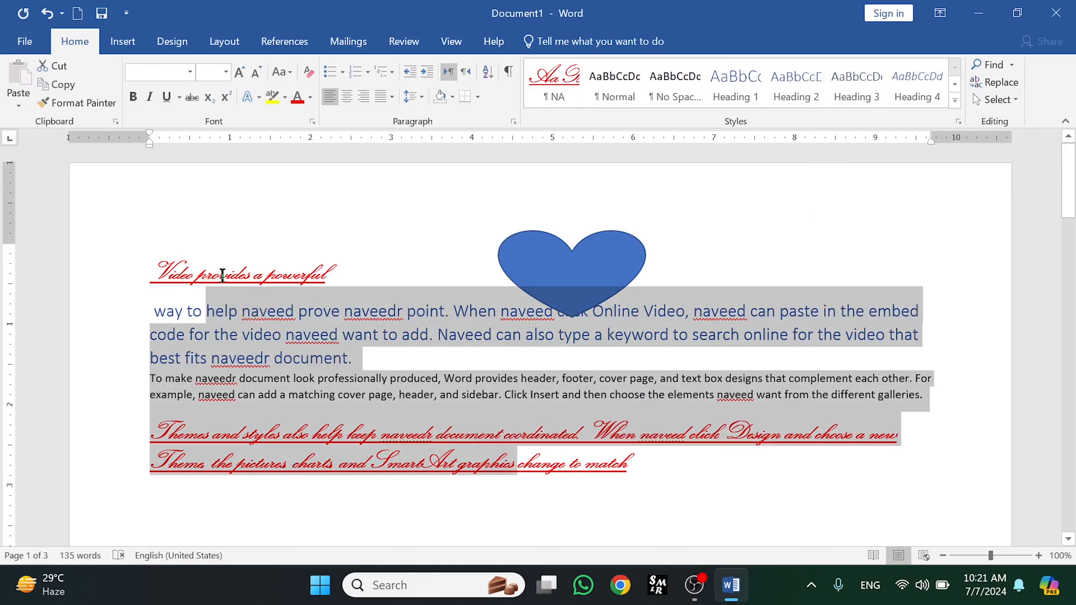
pyautogui.moveTo(146, 270); pyautogui.dragTo(331, 316)
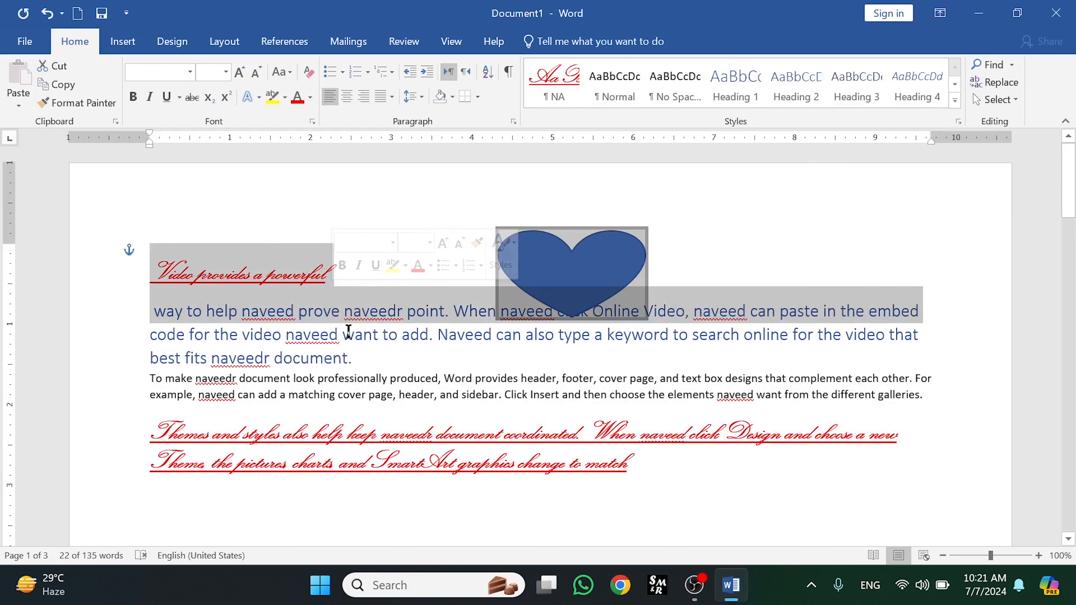
pyautogui.moveTo(156, 218); pyautogui.dragTo(898, 454)
pyautogui.click(714, 450)
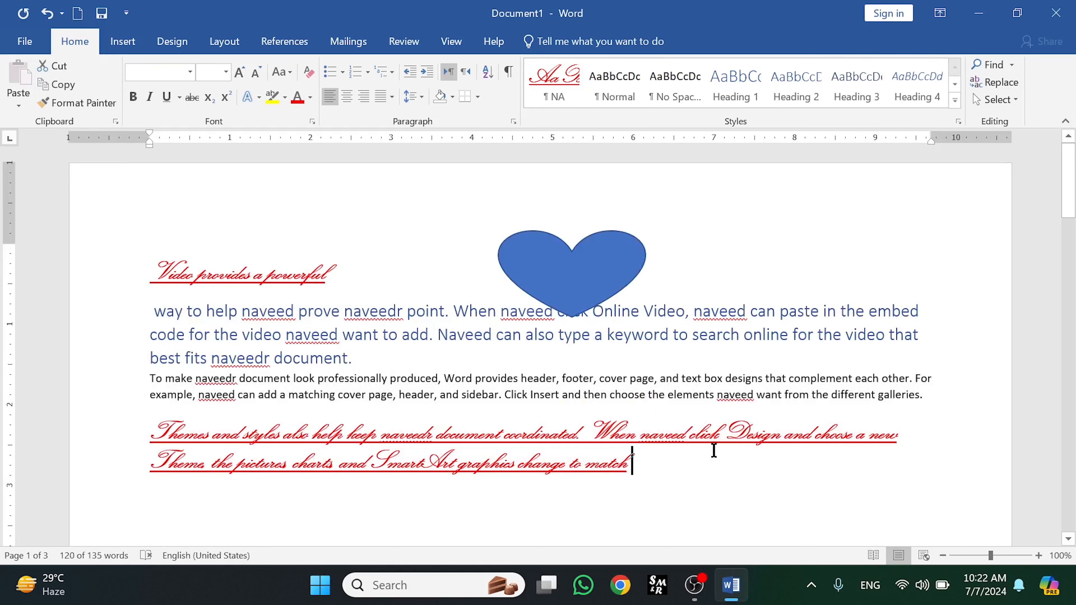
pyautogui.moveTo(716, 396); pyautogui.dragTo(291, 221)
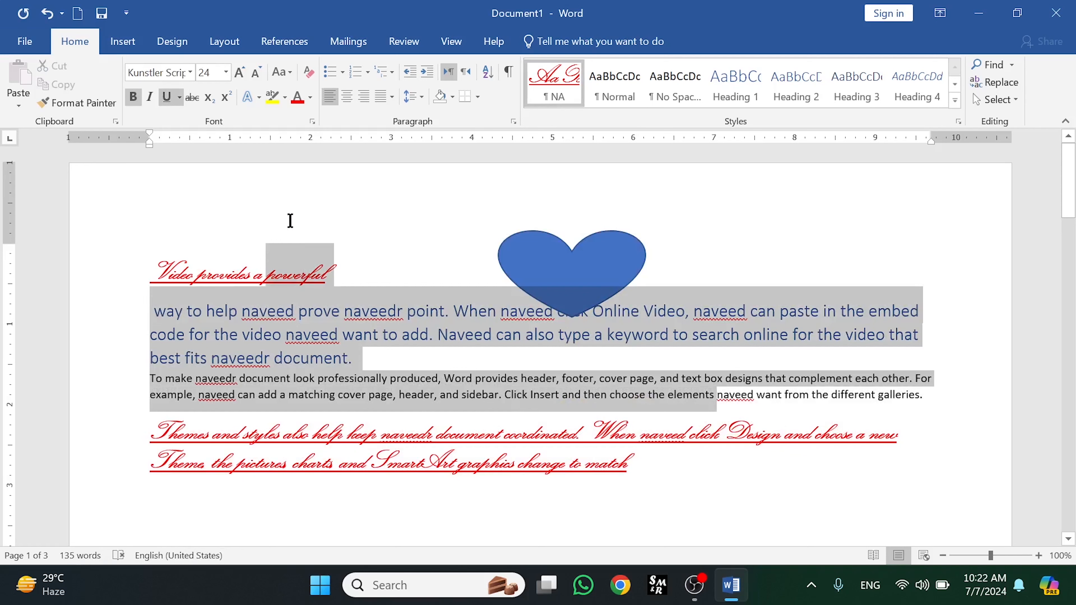
pyautogui.click(673, 472)
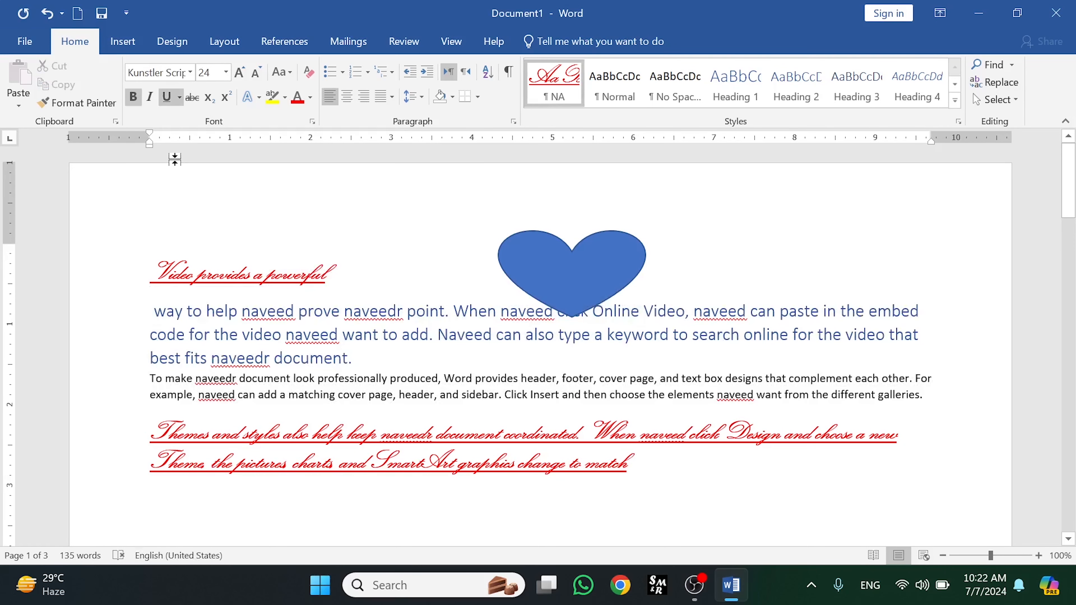
pyautogui.moveTo(176, 216); pyautogui.dragTo(876, 352)
pyautogui.moveTo(875, 397); pyautogui.dragTo(783, 421)
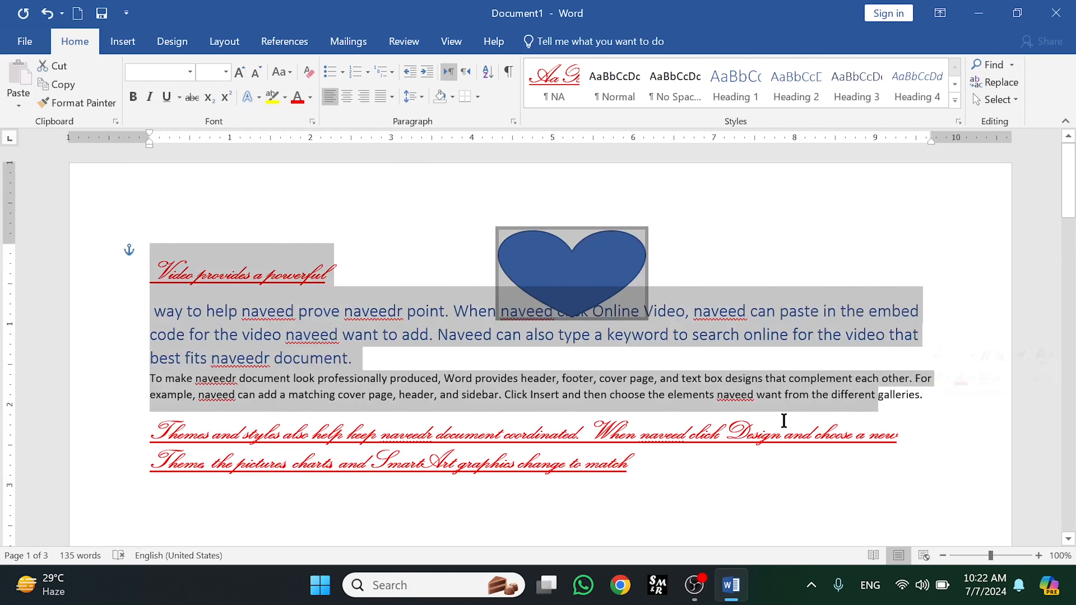
pyautogui.click(733, 454)
# Step: Turn Select Objects on again, and draw large selection boxes across the text and the heart
pyautogui.click(1011, 101)
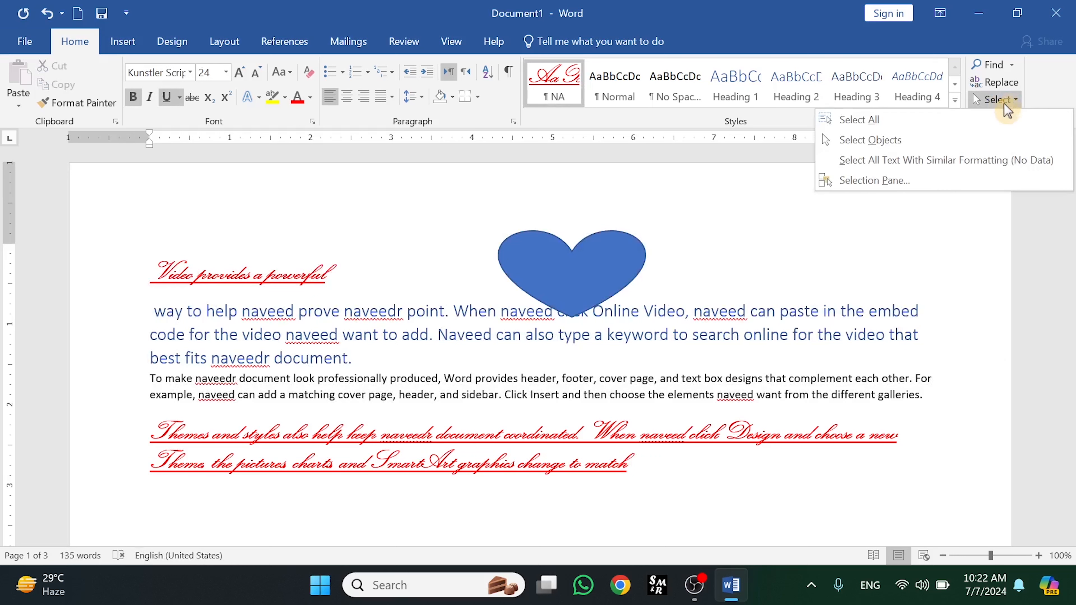
pyautogui.click(921, 142)
pyautogui.moveTo(237, 231)
pyautogui.mouseDown()
pyautogui.moveTo(898, 493)
pyautogui.moveTo(819, 469)
pyautogui.mouseUp()
pyautogui.moveTo(211, 215); pyautogui.dragTo(1058, 436)
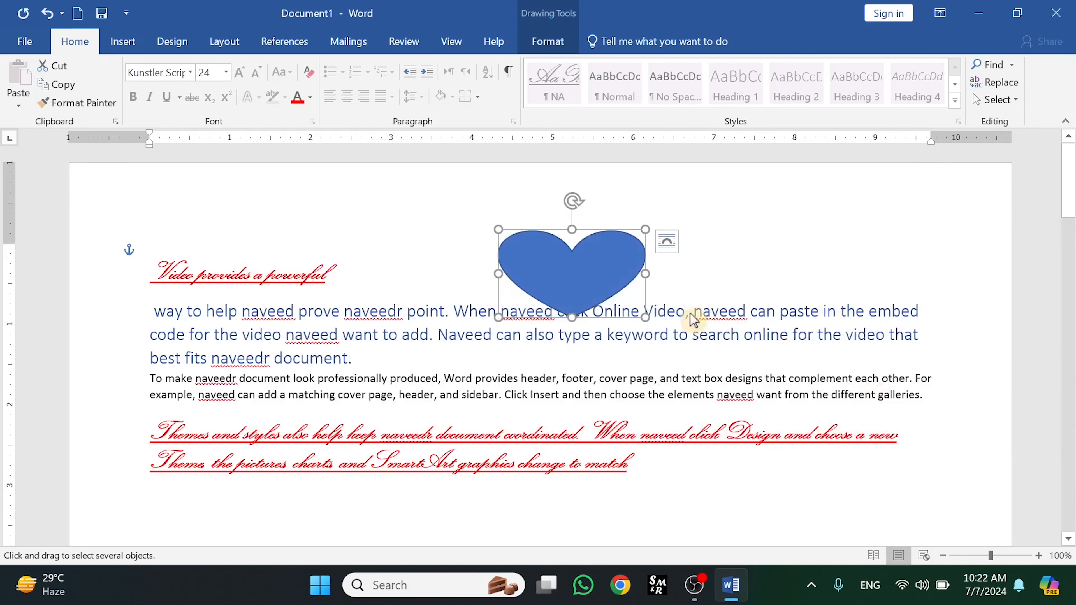
pyautogui.moveTo(244, 253); pyautogui.dragTo(1066, 499)
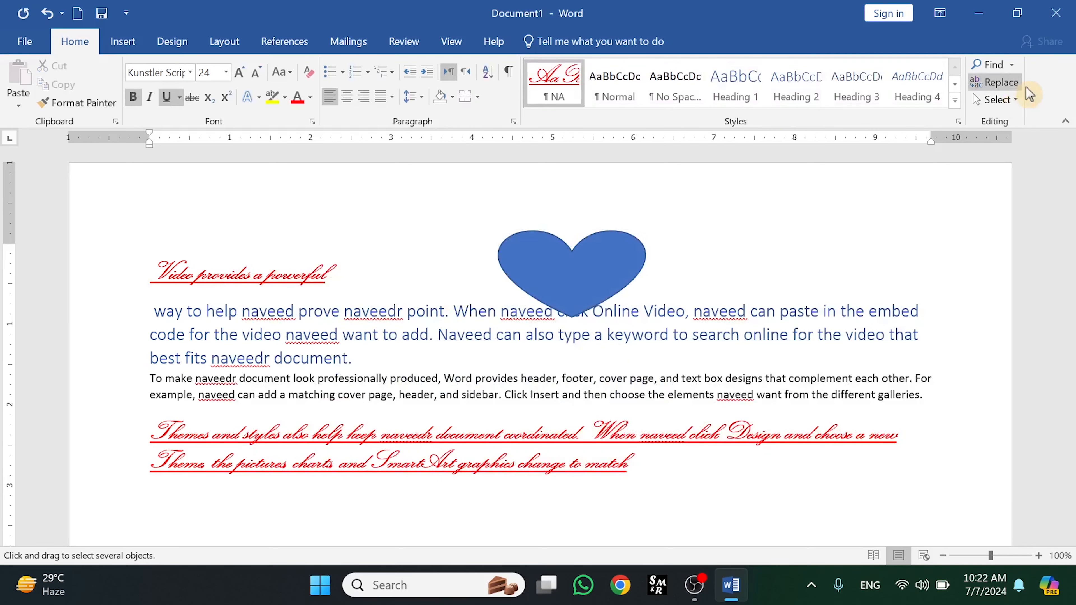
# Step: Select all text with formatting similar to the red script first line
pyautogui.click(1010, 99)
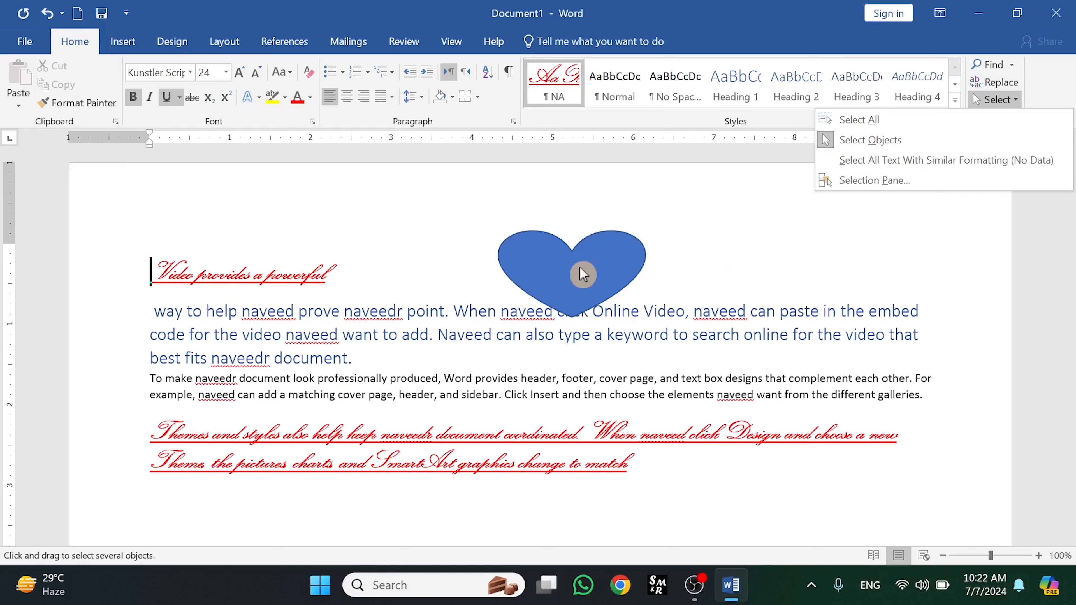
pyautogui.click(900, 167)
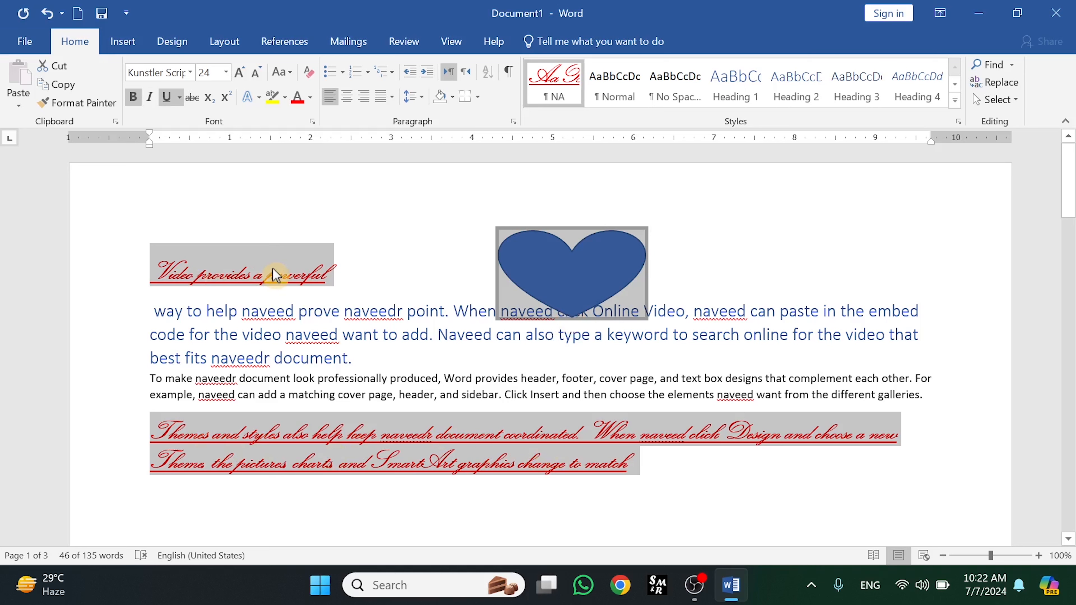
# Step: Cut the heart shape from the page
pyautogui.click(548, 269)
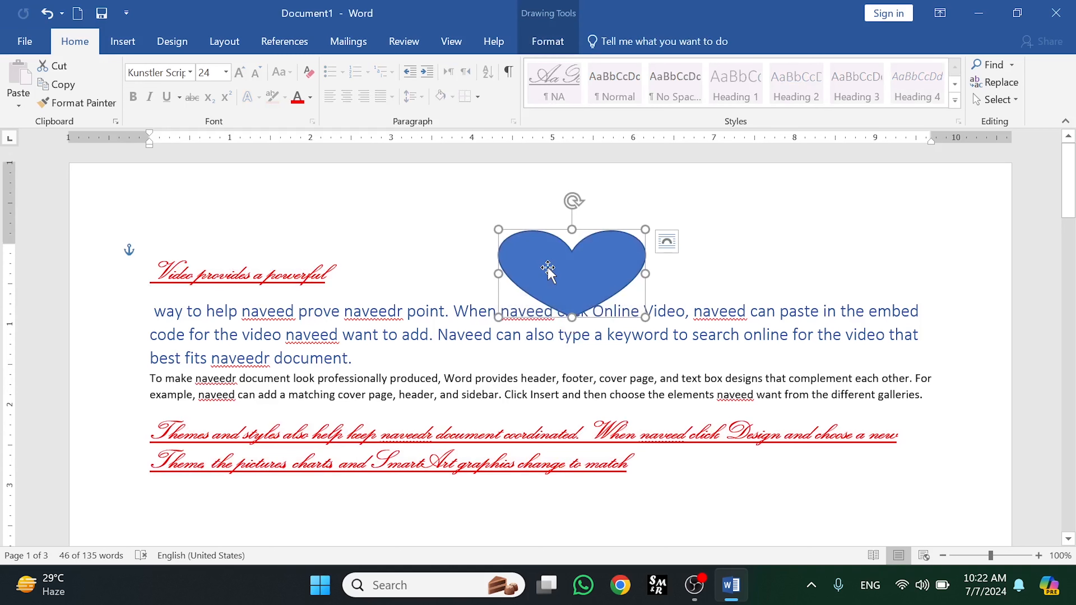
pyautogui.rightClick(555, 265)
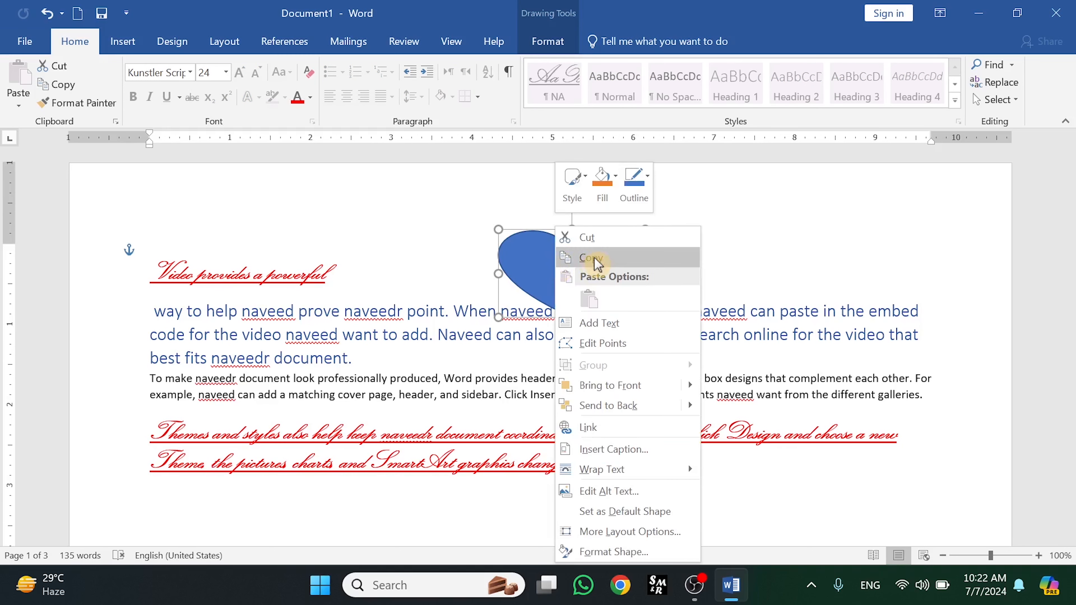
pyautogui.click(593, 238)
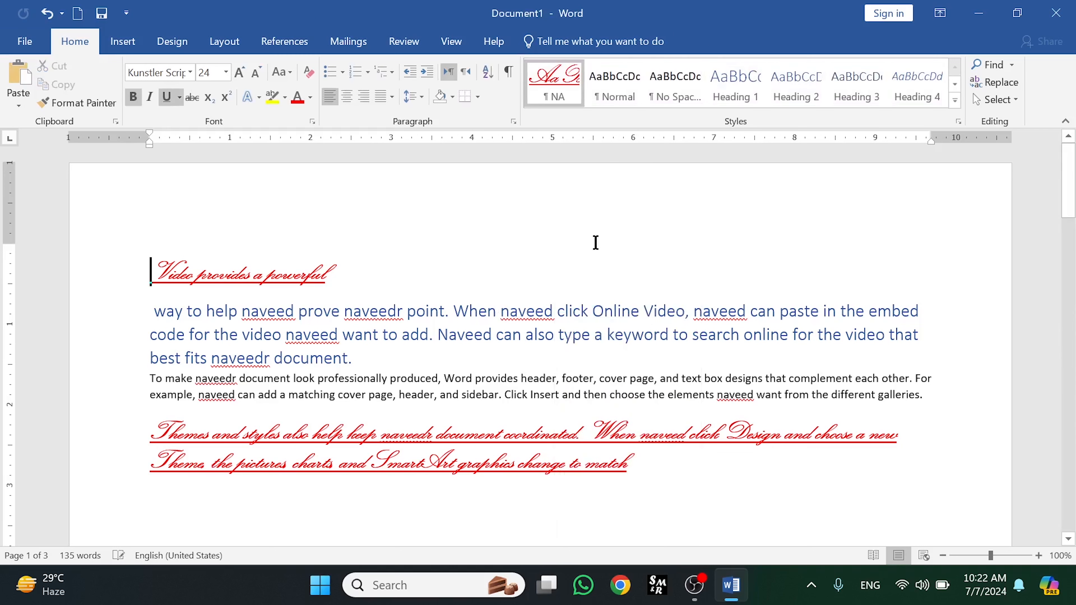
# Step: Select all text with formatting similar to the red script heading, and clear the selection in the plain paragraph
pyautogui.click(1016, 101)
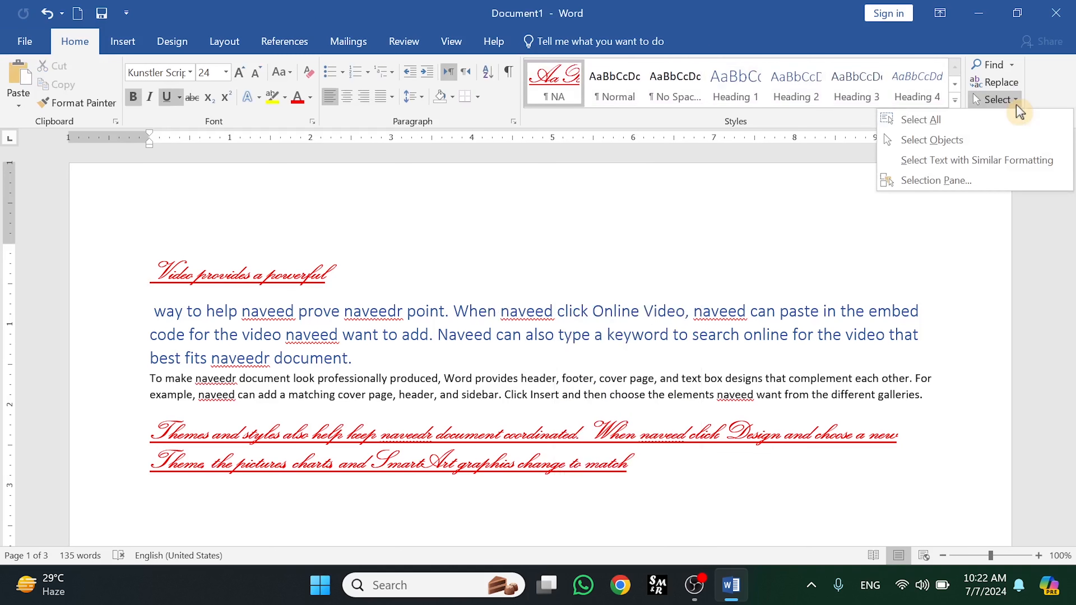
pyautogui.click(959, 161)
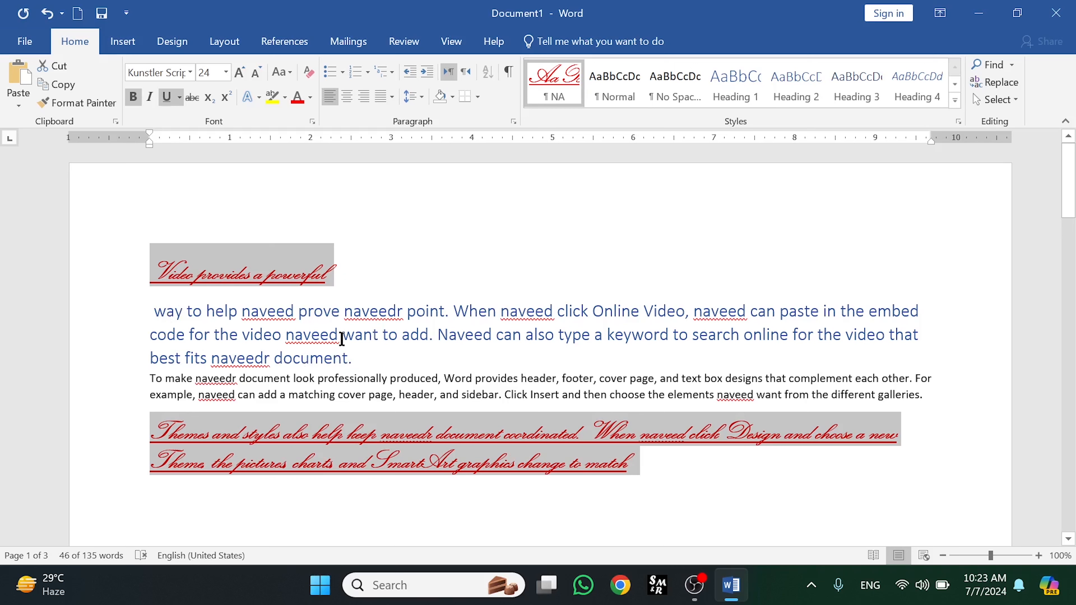
pyautogui.click(390, 378)
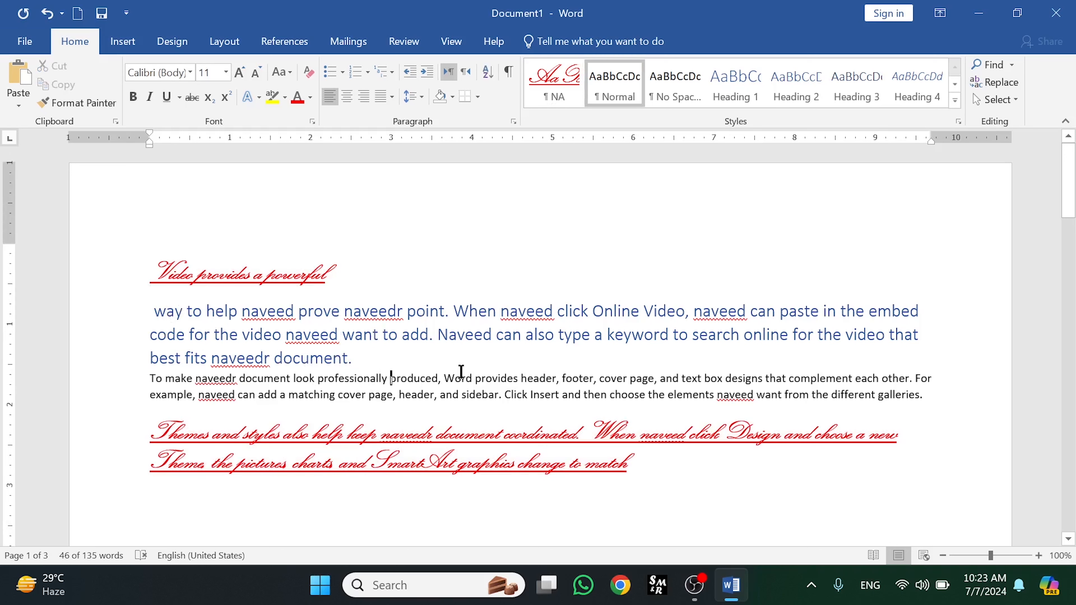
# Step: Open the Selection Pane to check which objects are on the page, and close it
pyautogui.click(1015, 104)
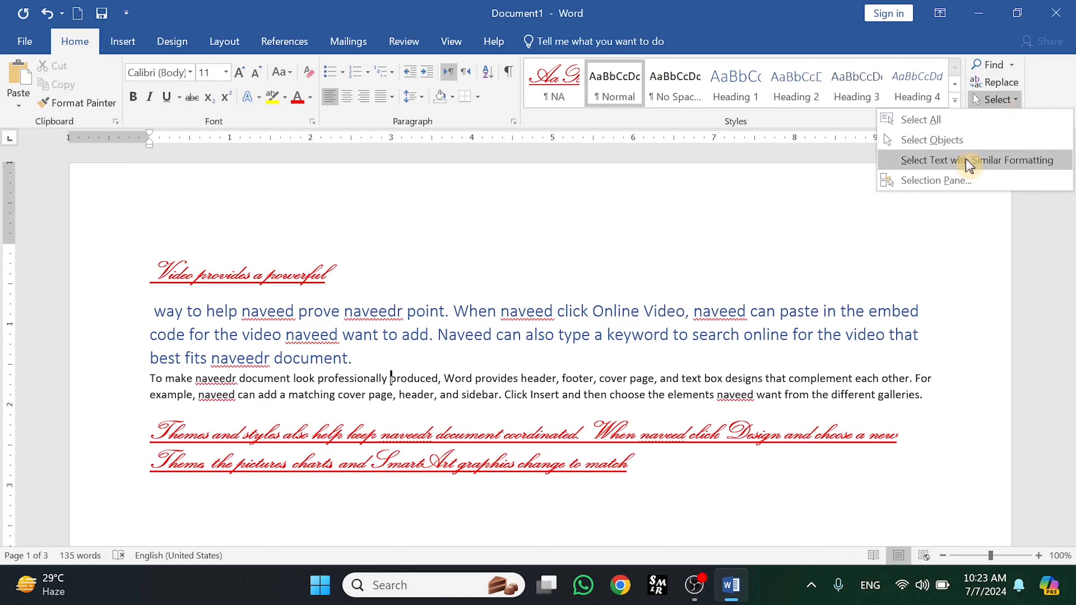
pyautogui.click(947, 181)
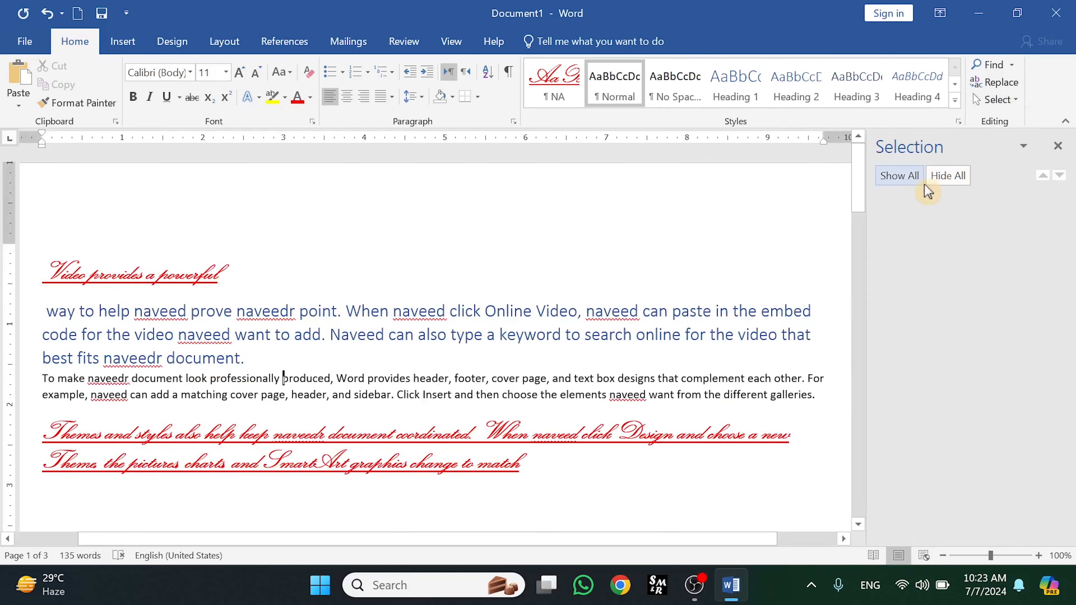
pyautogui.click(1058, 146)
# Step: Draw a smiley face about 2.67" wide and 2.01" high over the text, and an oval about 2.38" by 1.56" beside it
pyautogui.click(123, 41)
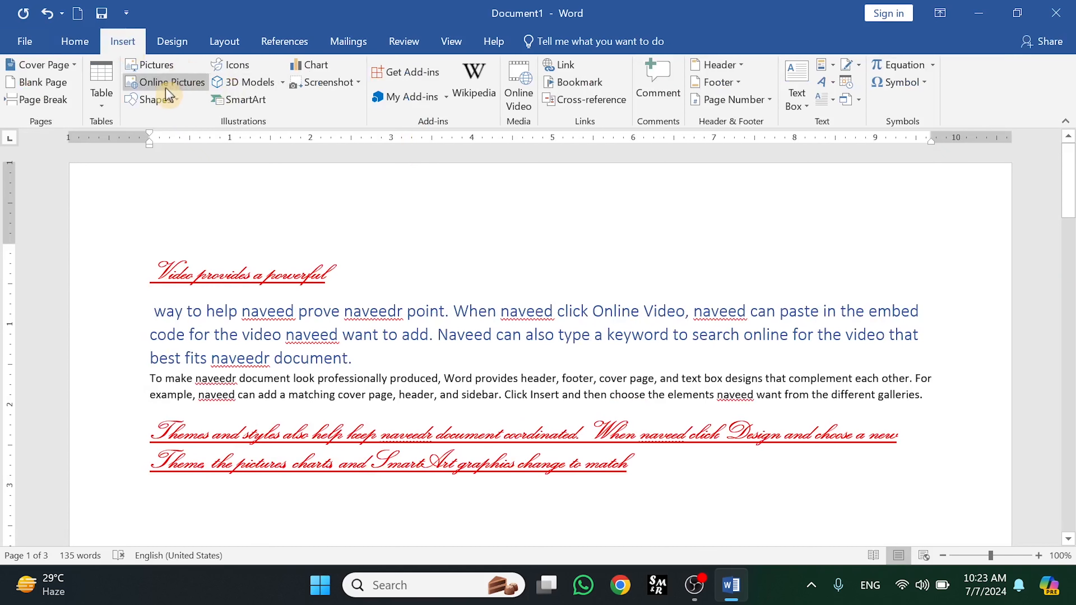
pyautogui.click(171, 106)
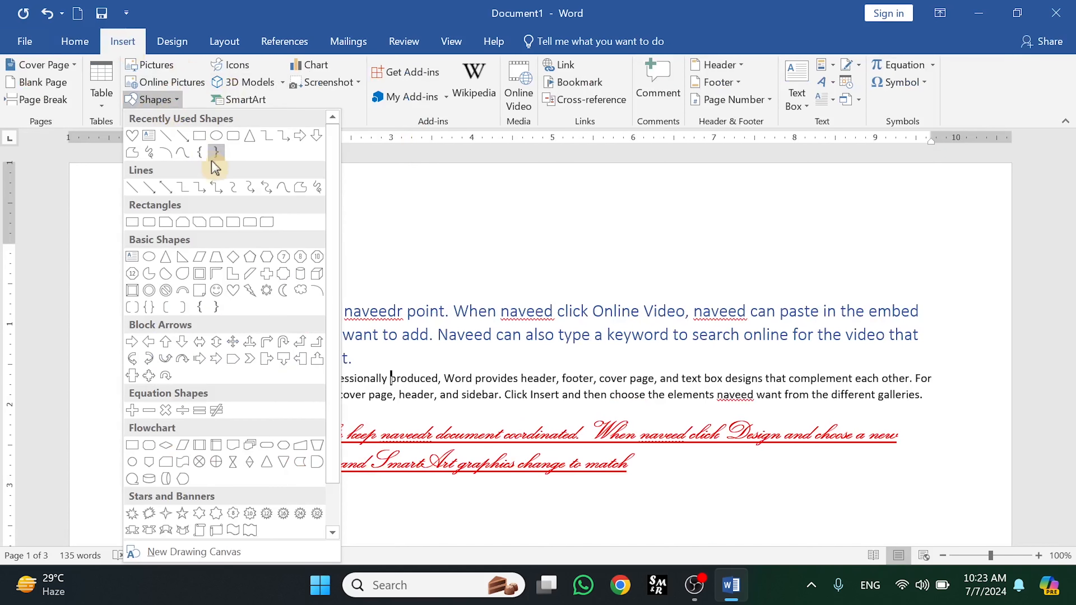
pyautogui.click(218, 293)
pyautogui.moveTo(621, 205); pyautogui.dragTo(404, 368)
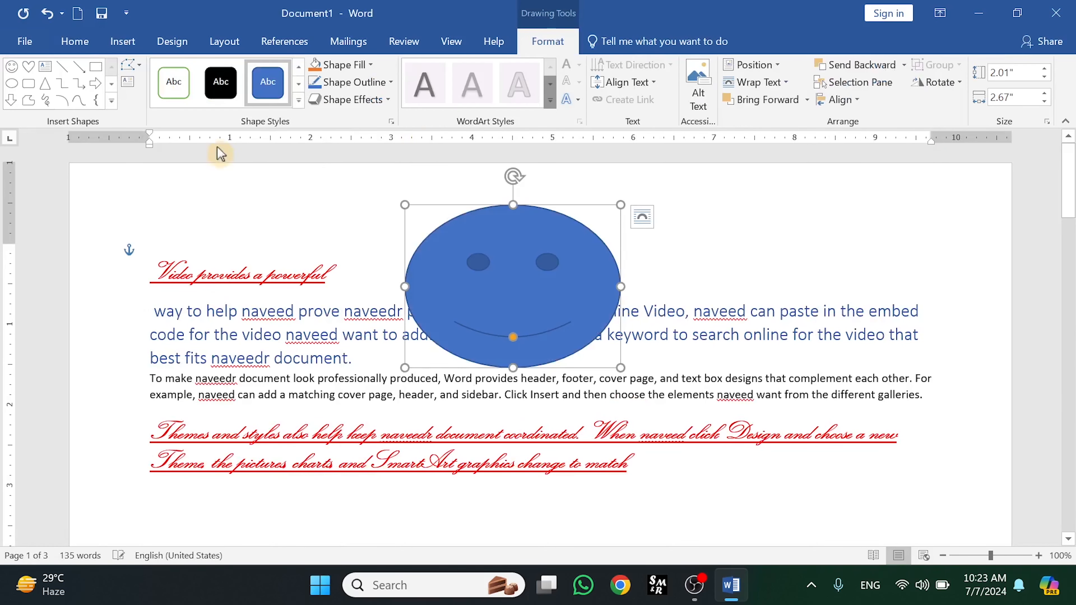
pyautogui.click(12, 83)
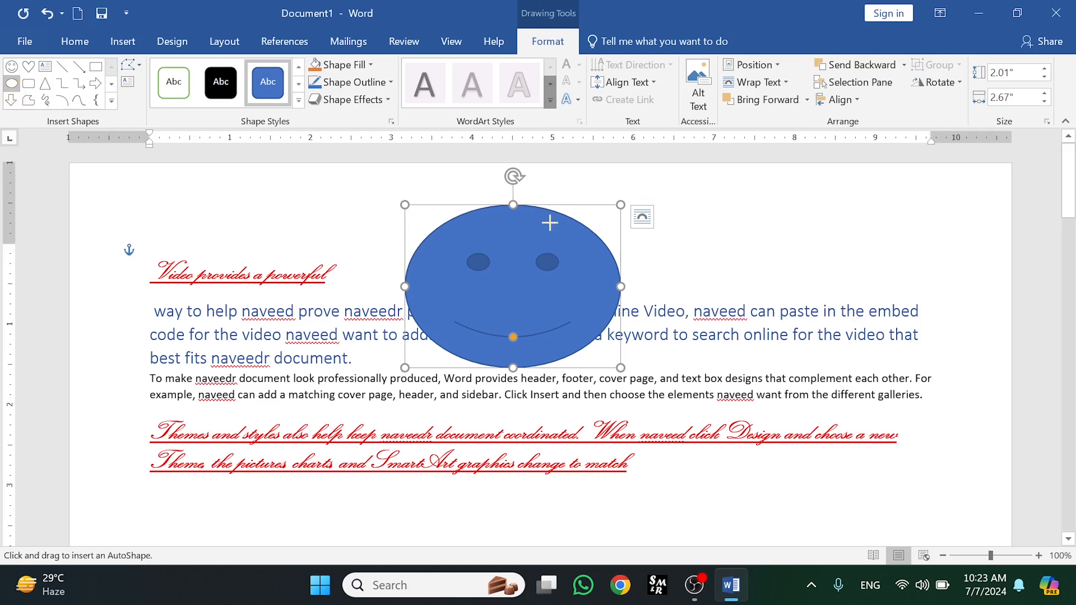
pyautogui.moveTo(656, 220); pyautogui.dragTo(847, 346)
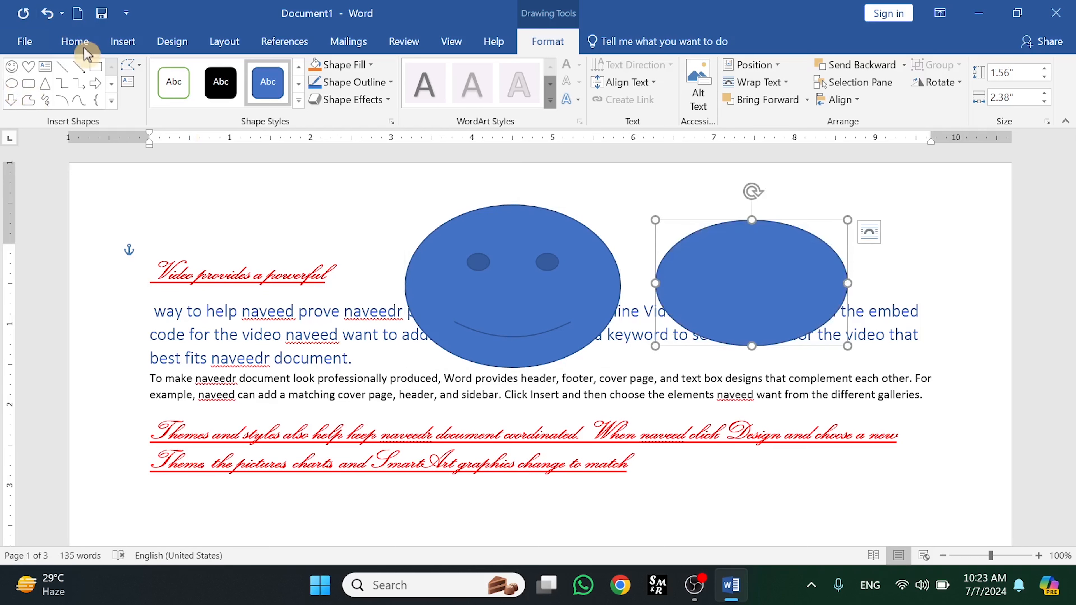
# Step: Hide all shapes on the page through the Selection Pane, and close the pane
pyautogui.click(94, 47)
pyautogui.click(1015, 101)
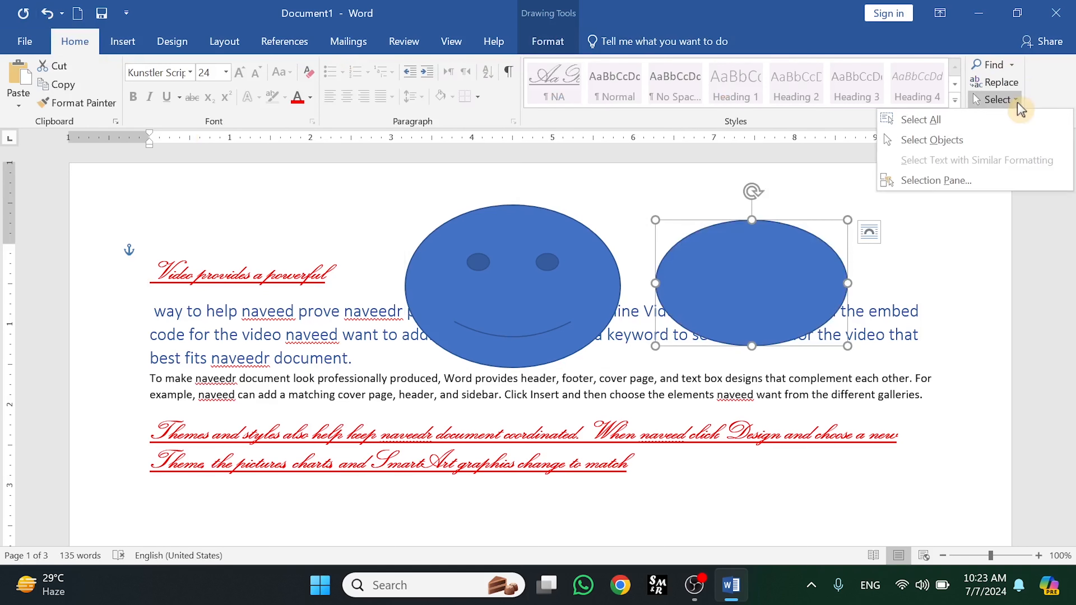
pyautogui.click(951, 180)
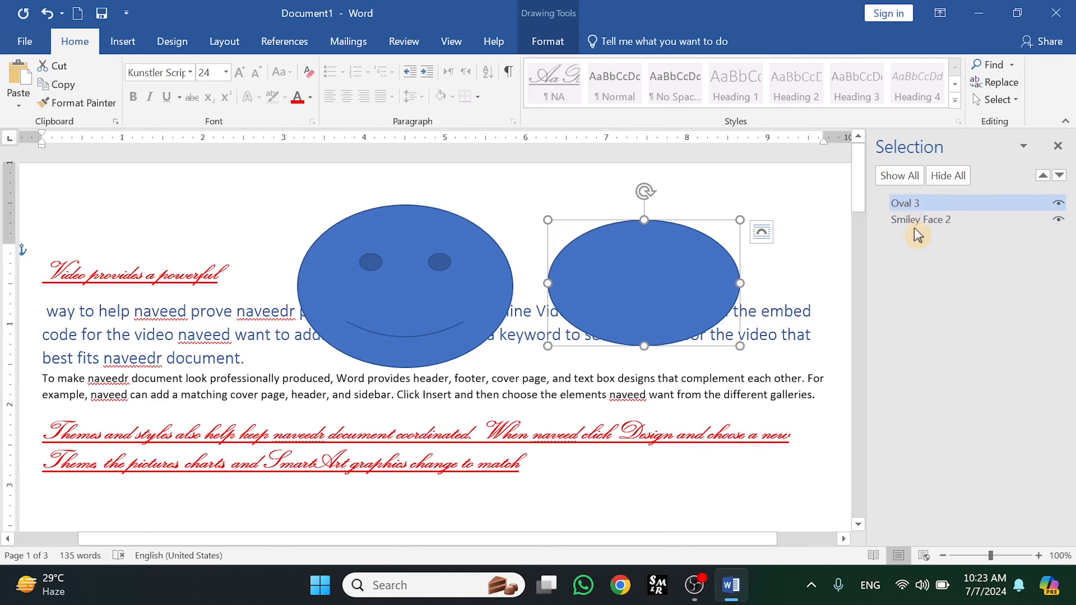
pyautogui.click(958, 181)
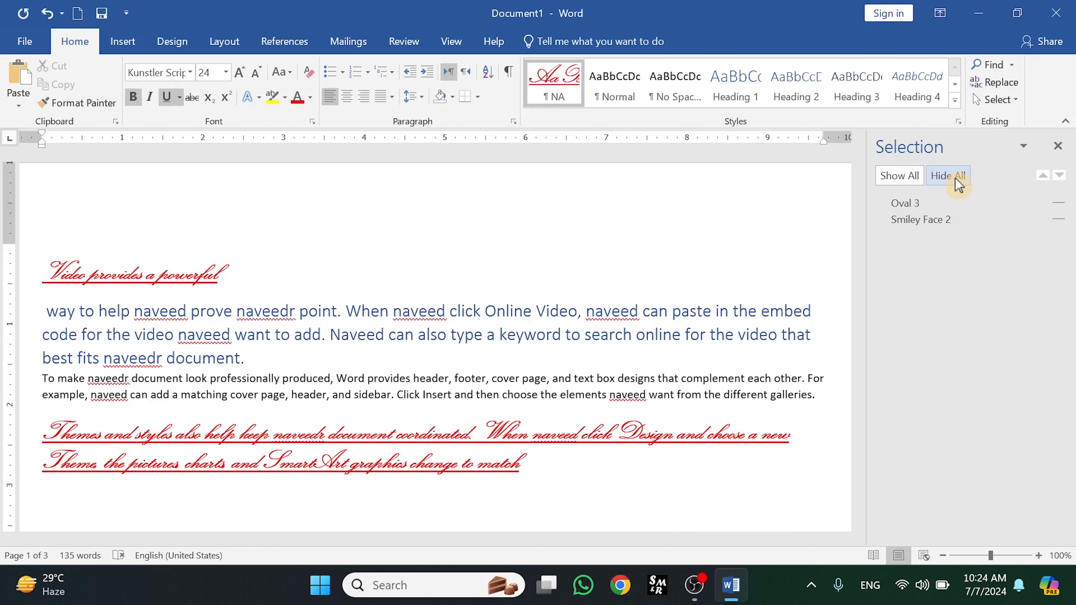
pyautogui.click(1058, 146)
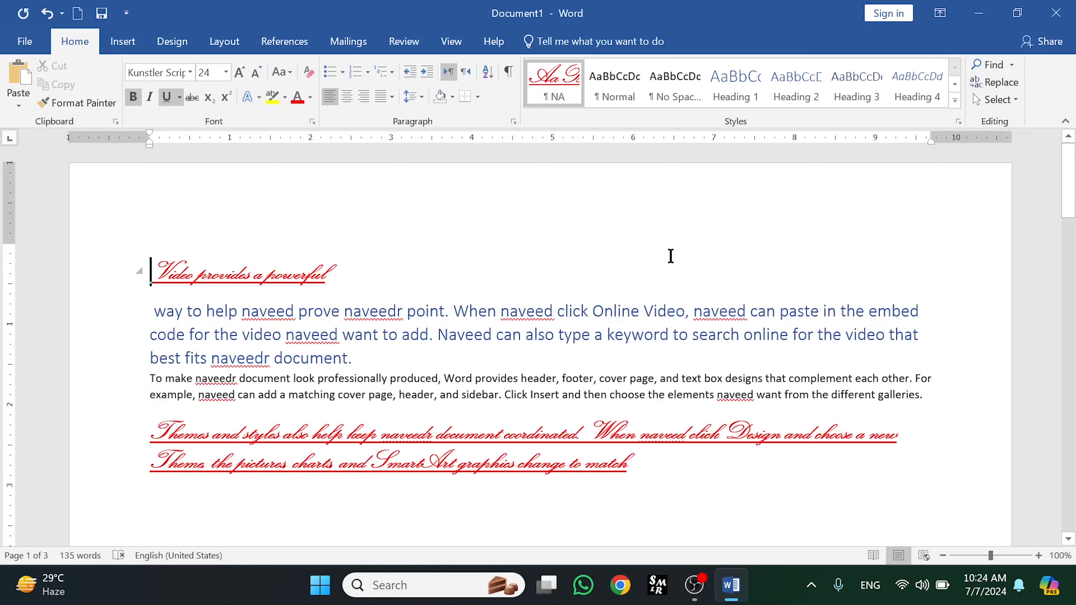
# Step: Reopen the Selection Pane and show all hidden shapes
pyautogui.click(1015, 100)
pyautogui.click(945, 187)
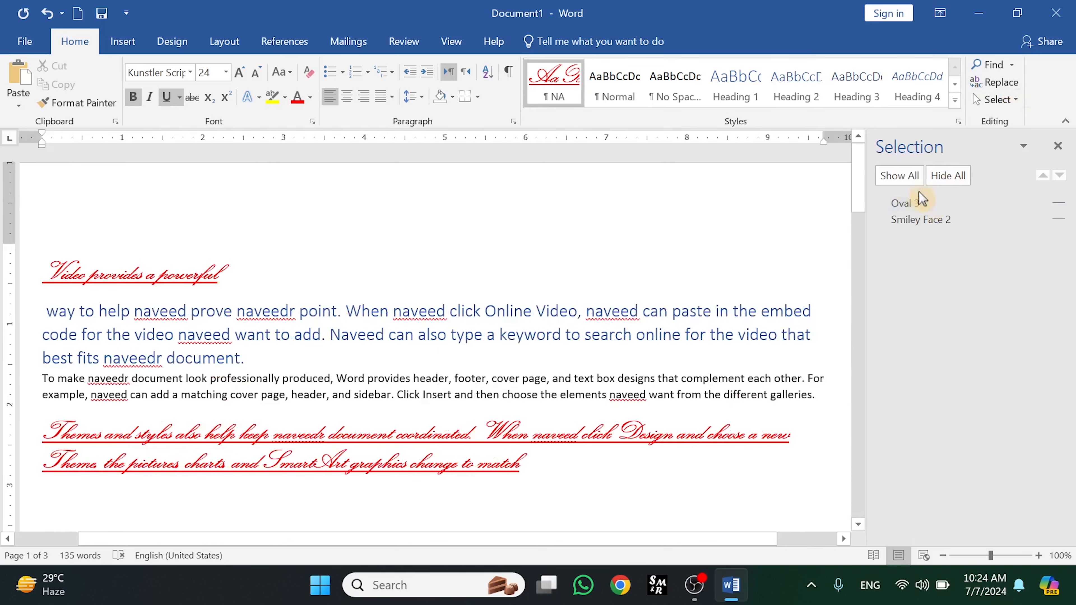
pyautogui.click(902, 180)
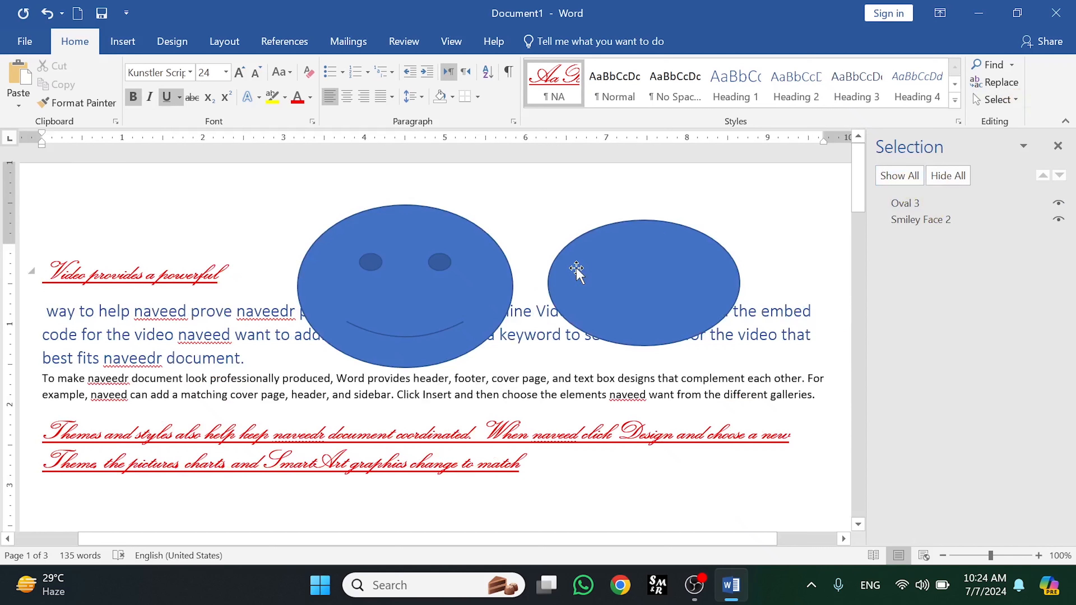
# Step: Hide the oval and the smiley face individually, show both again, and close the Selection Pane
pyautogui.click(1060, 208)
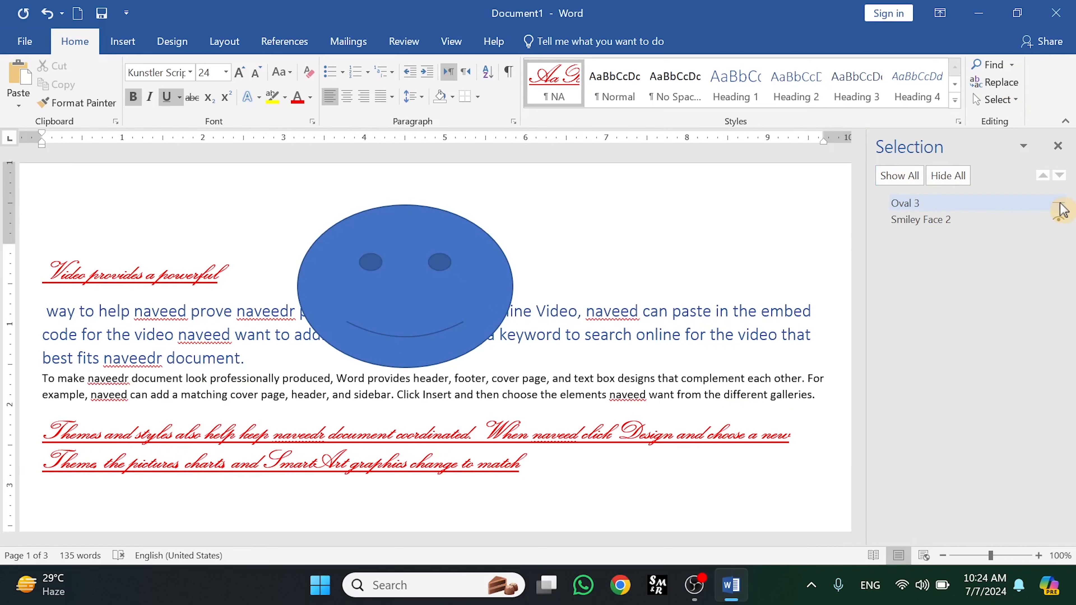
pyautogui.click(1059, 221)
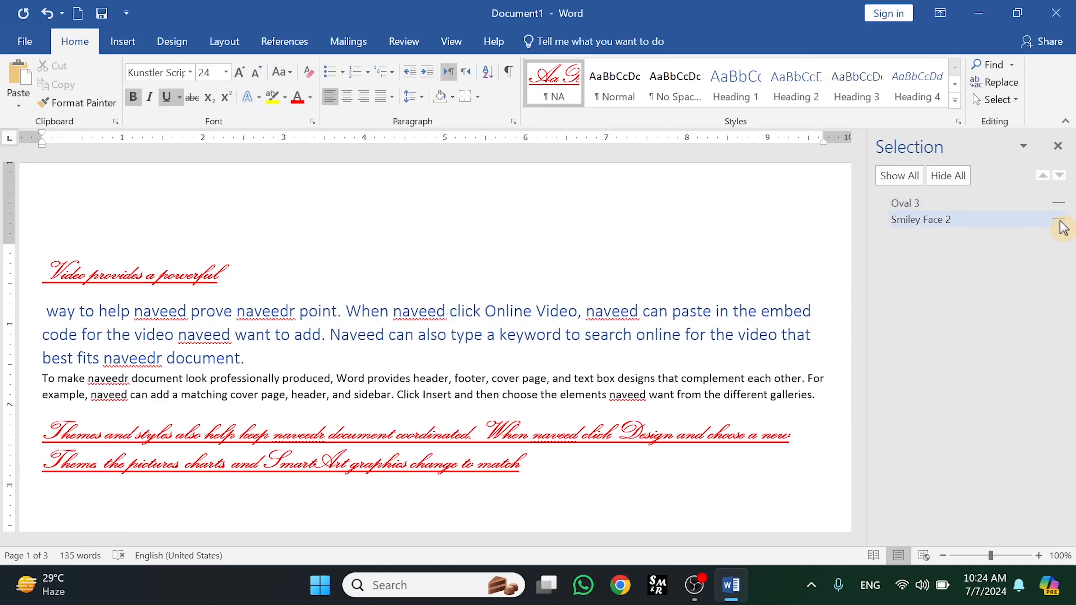
pyautogui.click(1059, 219)
pyautogui.click(1059, 203)
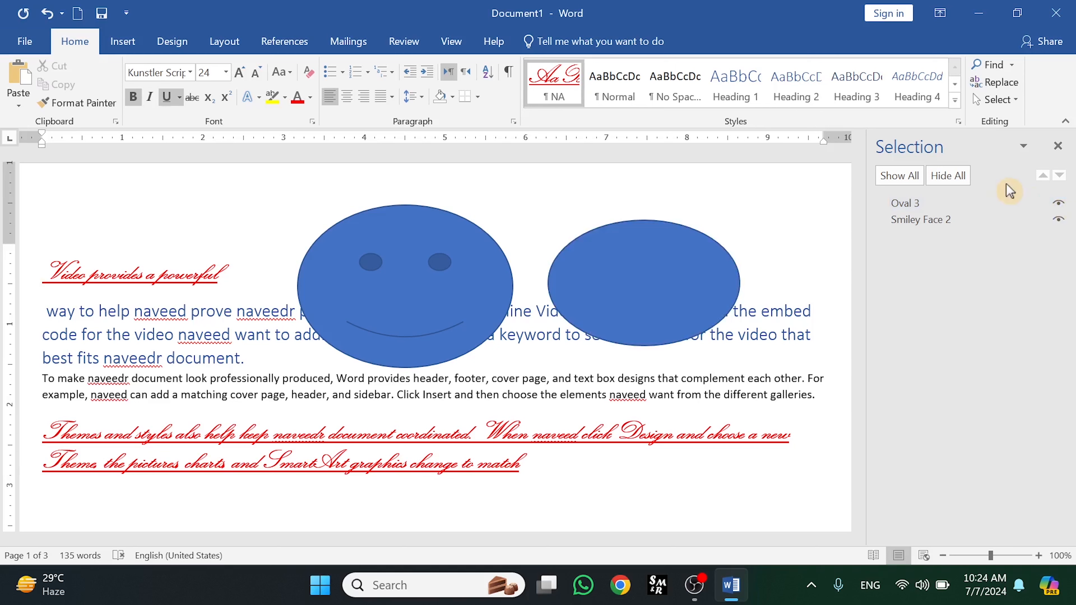
pyautogui.click(1058, 146)
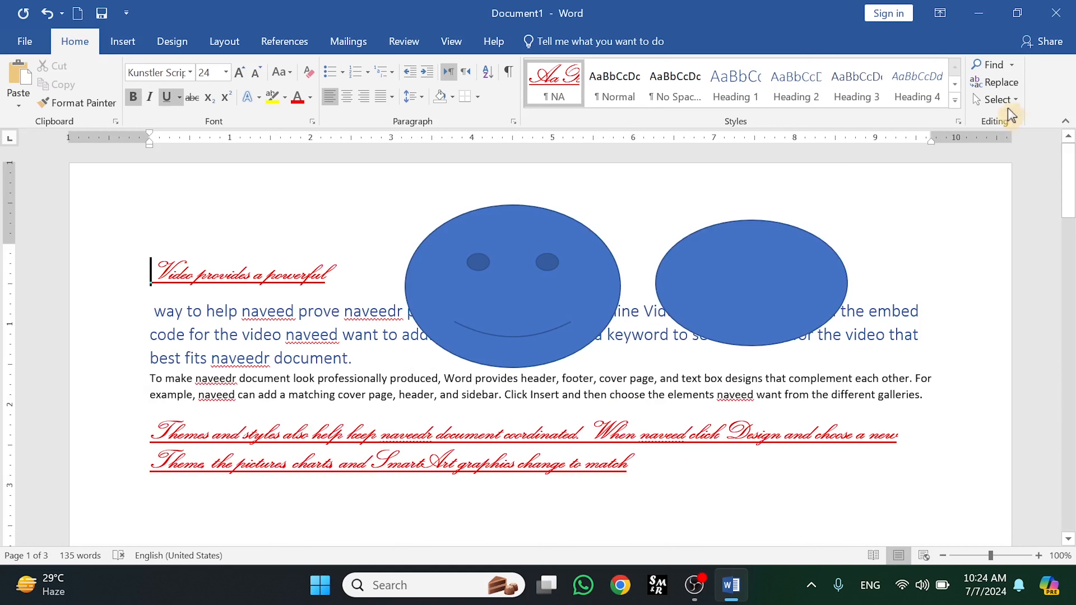
pyautogui.click(1010, 102)
pyautogui.click(1010, 104)
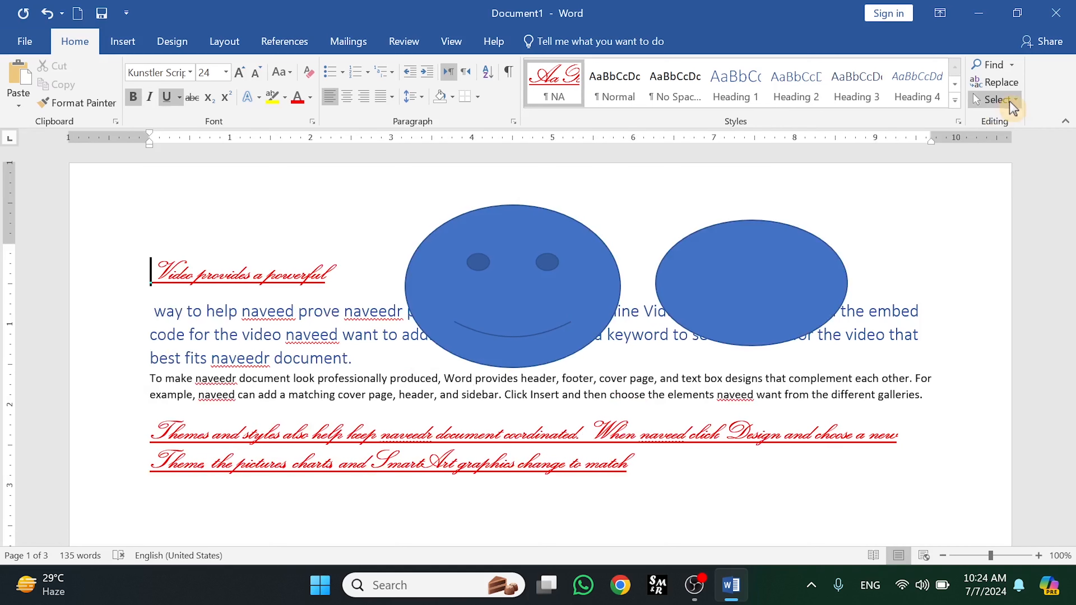